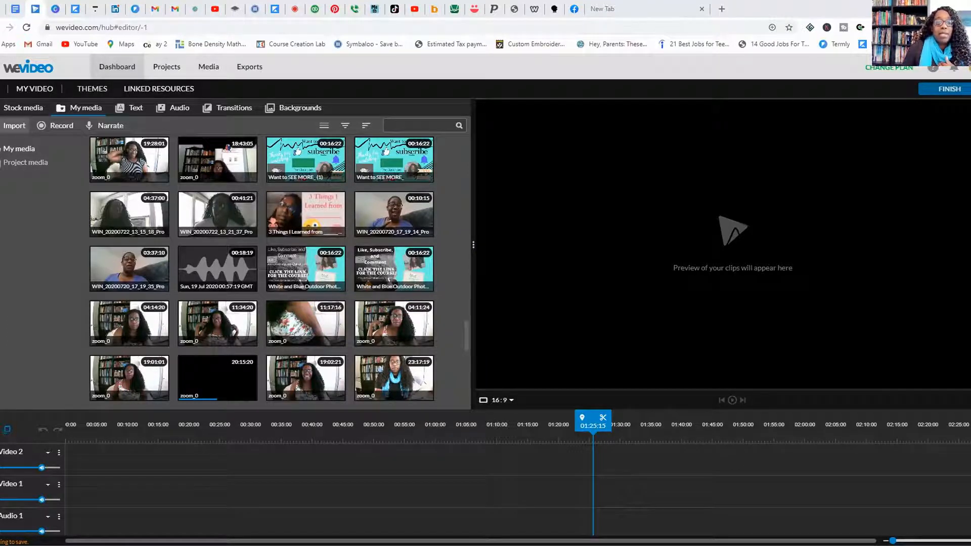
Step: Place the 20:15:20 zoom_0 clip from the media library at the start of the Video 2 track
click(14, 125)
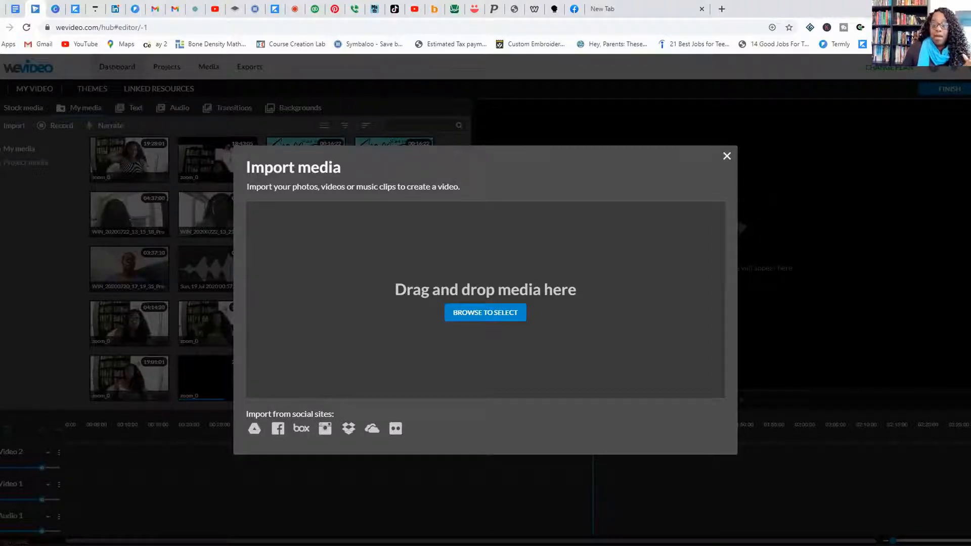
key(Escape)
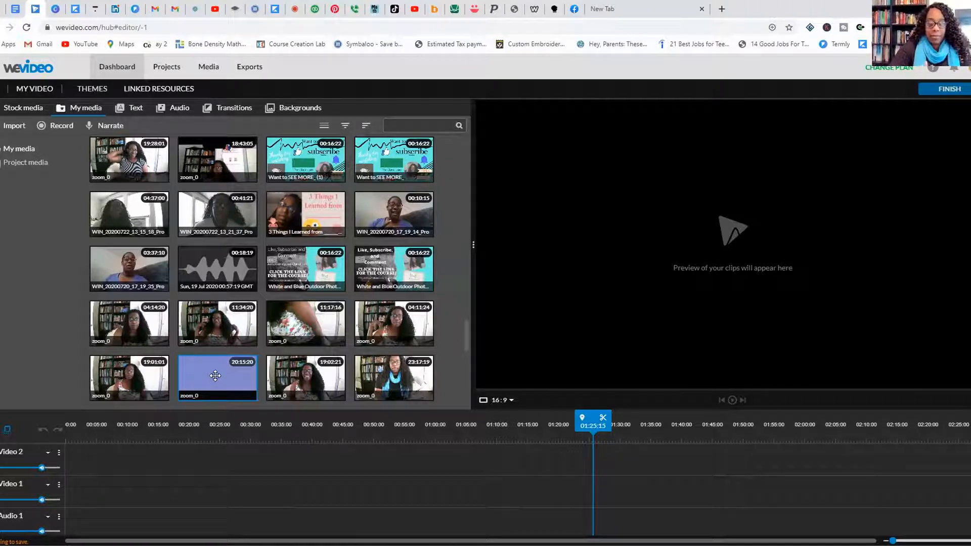
drag(212, 372, 29, 469)
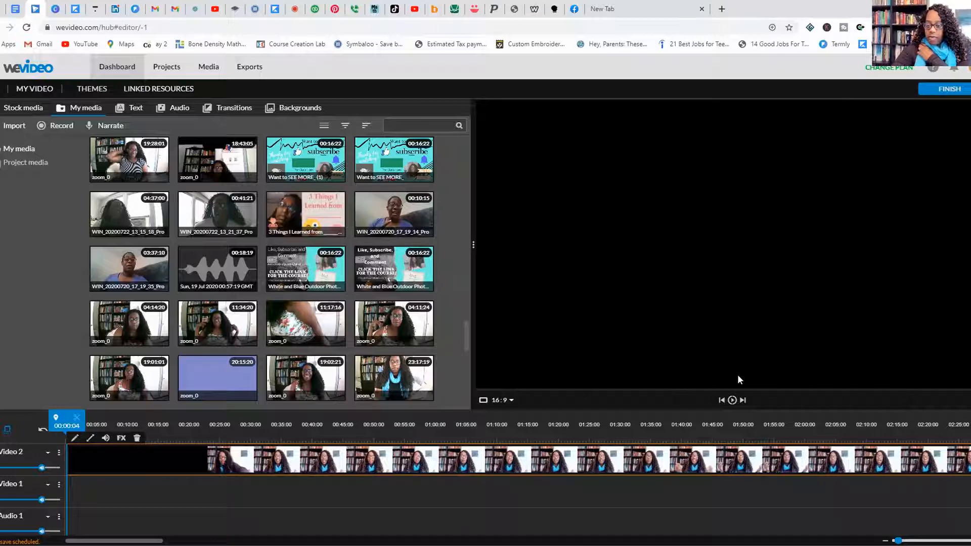
Step: Play and scrub through the first 40 seconds of the zoom_0 clip to find where the talk should begin
click(733, 400)
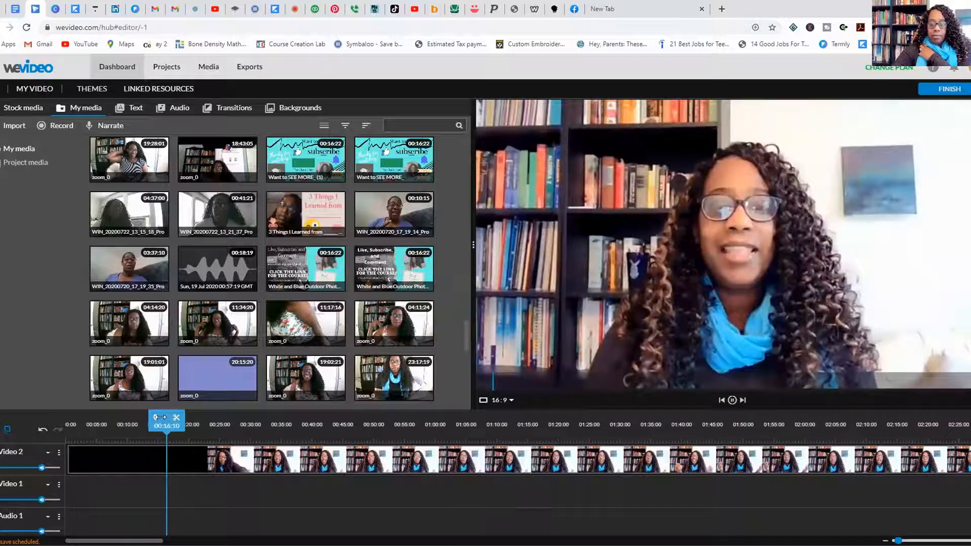
drag(155, 416, 152, 414)
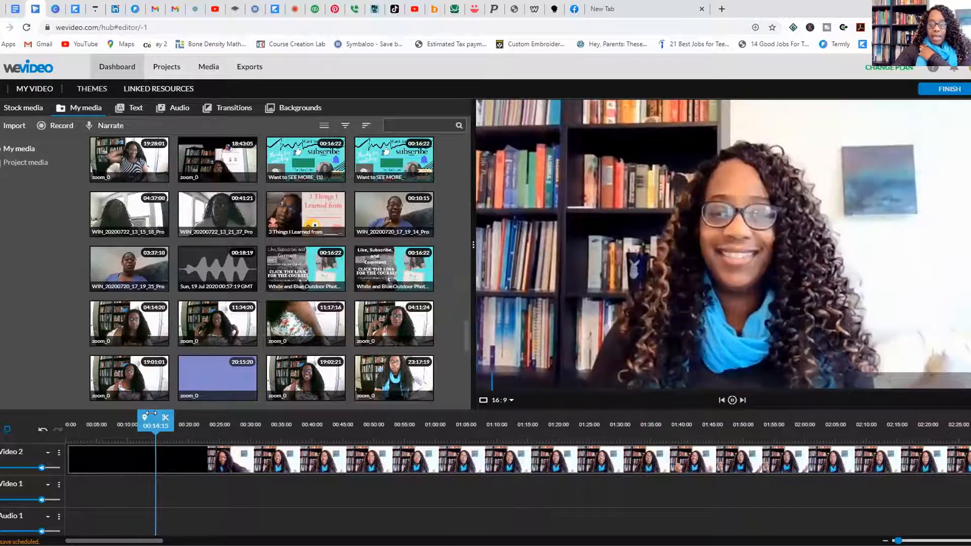
drag(150, 413, 146, 413)
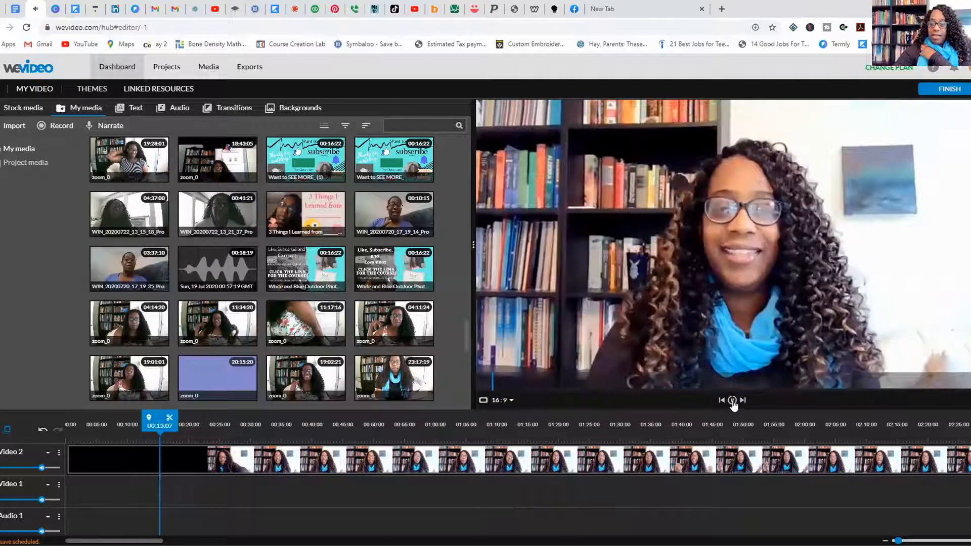
click(732, 400)
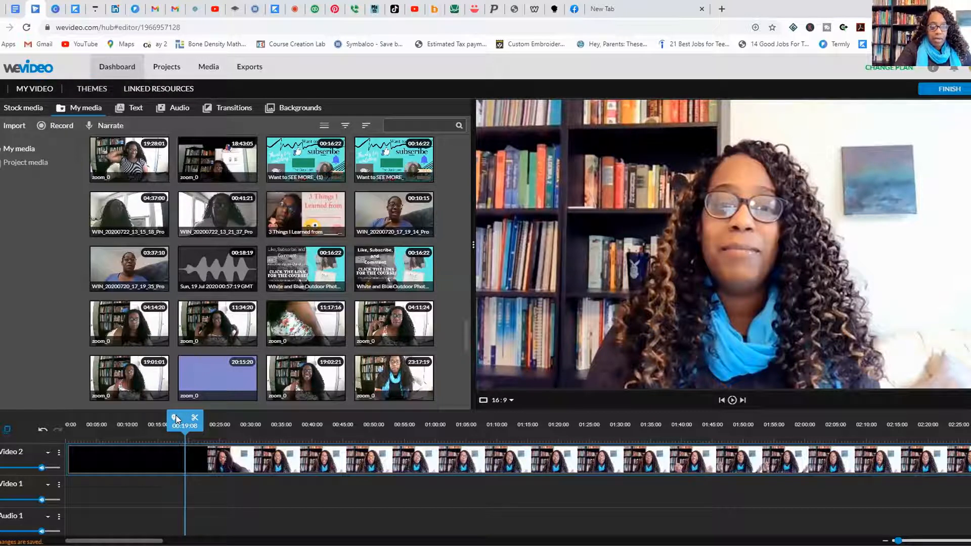
right_click(175, 416)
click(309, 434)
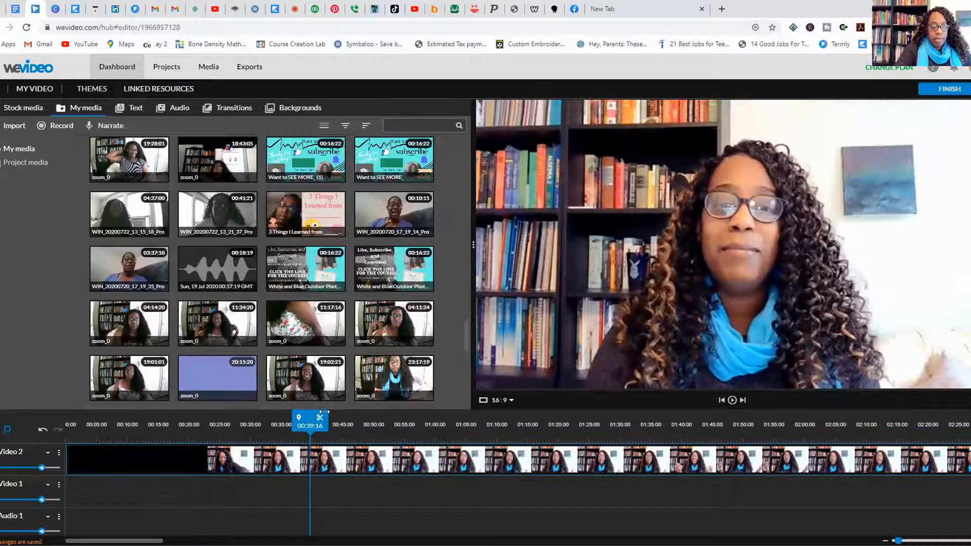
drag(302, 416, 289, 416)
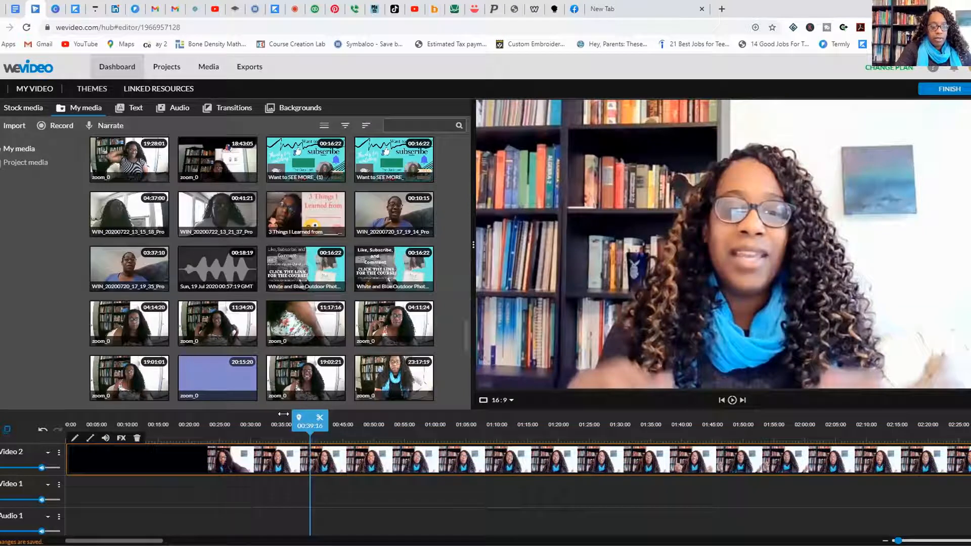
click(222, 424)
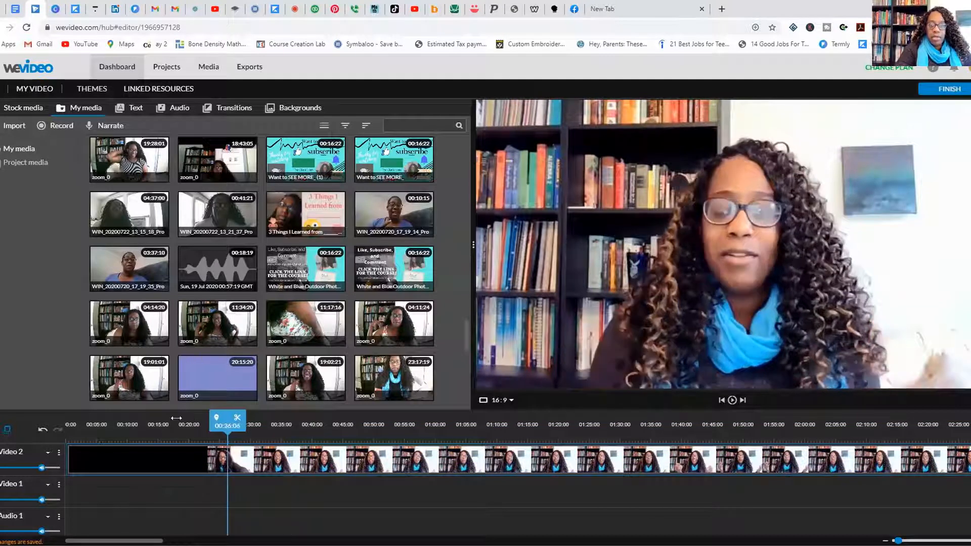
click(187, 424)
click(153, 421)
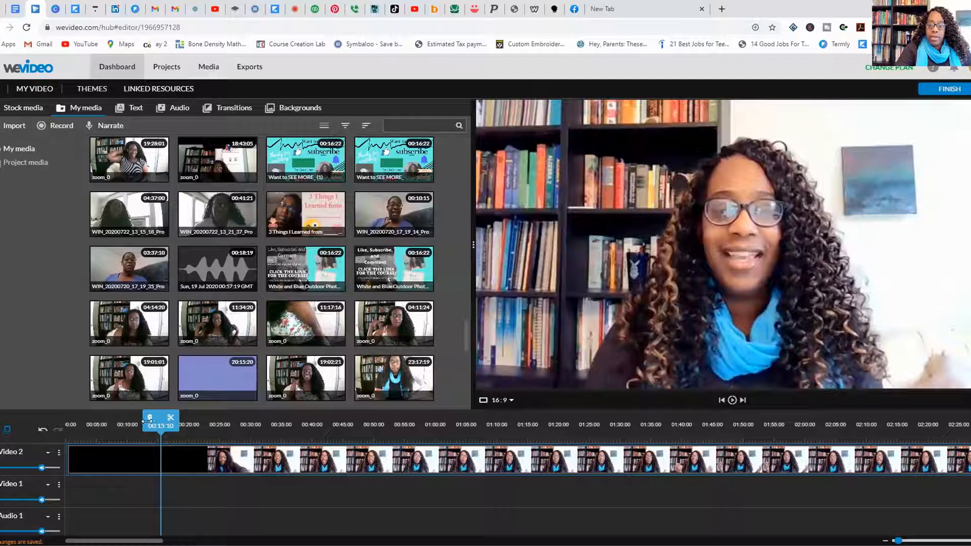
drag(139, 424, 130, 423)
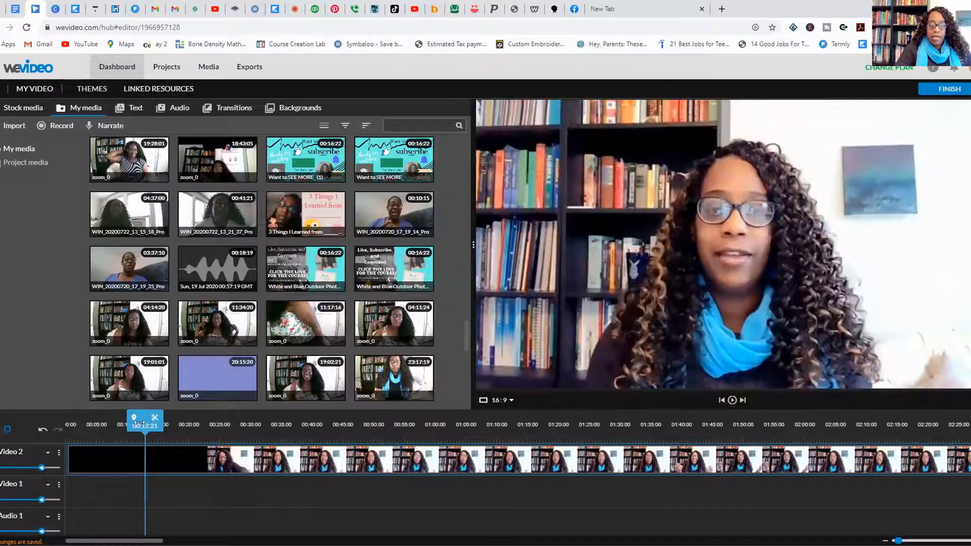
click(741, 458)
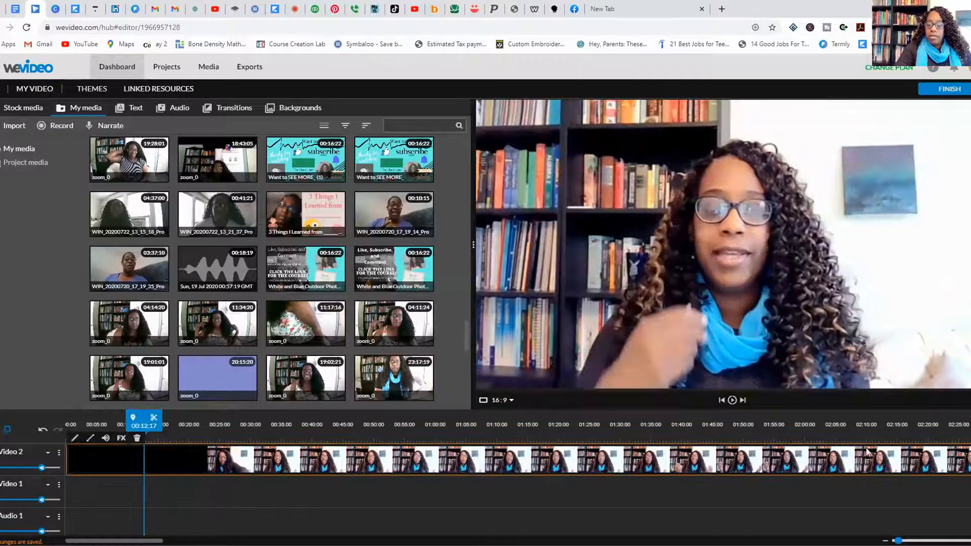
Step: Play up to the start of the talk, step the playhead back to 00:15:13 and split the Video 2 clip there
click(733, 403)
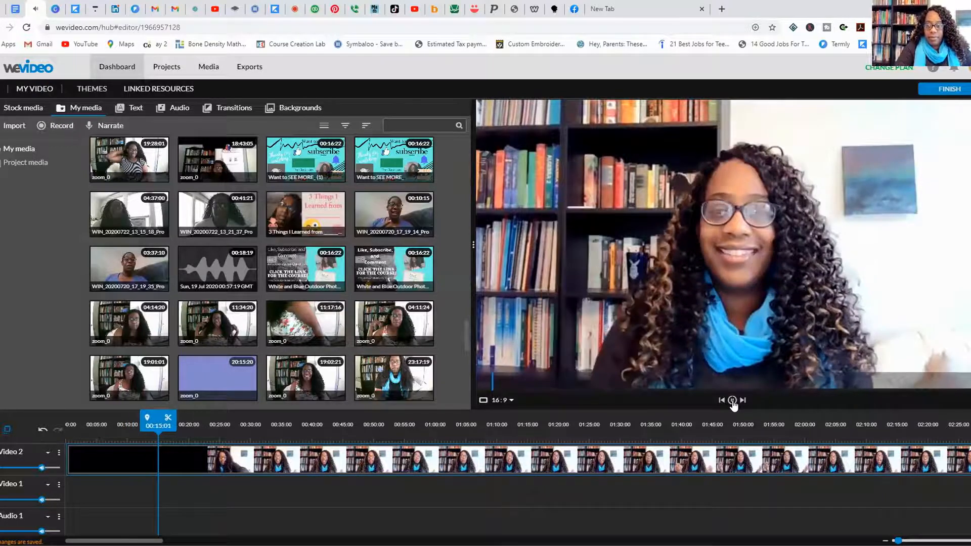
click(732, 400)
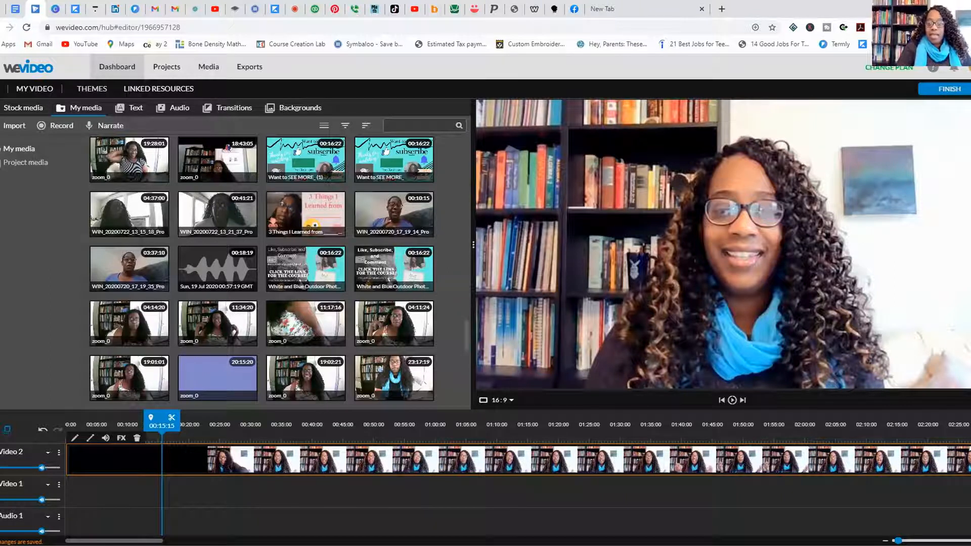
key(space)
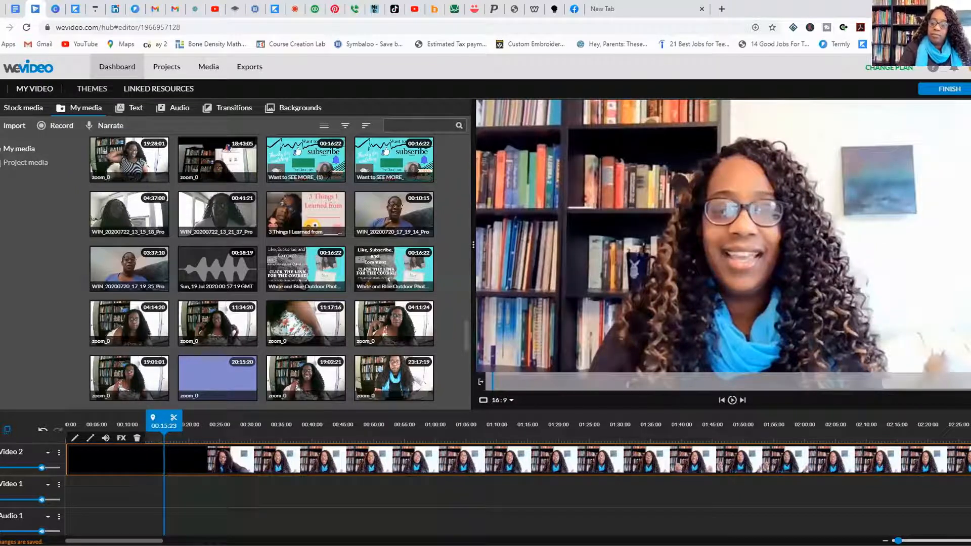
key(Left)
key(Left)
key(Left)
key(Left)
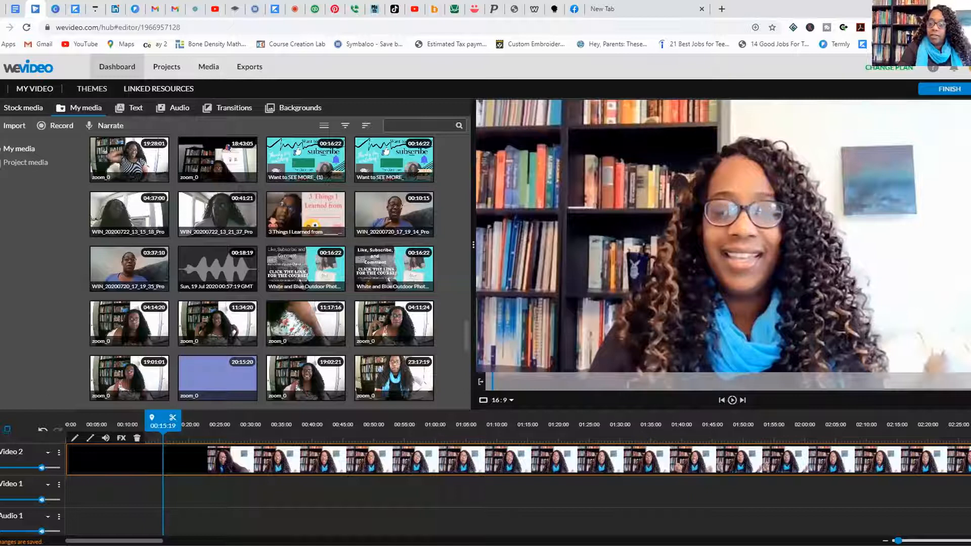
key(Left)
key(Left)
key(Left)
key(Left)
key(Left)
key(Left)
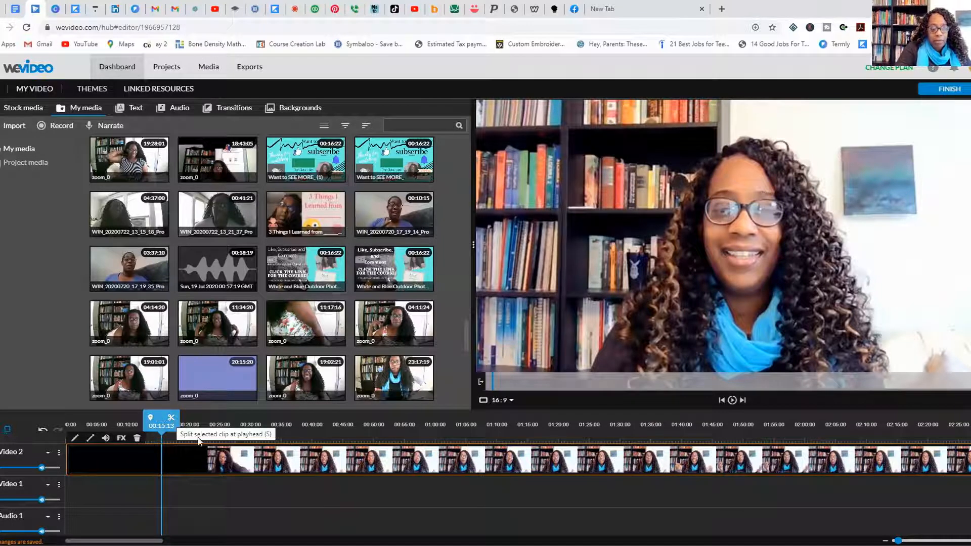
click(171, 421)
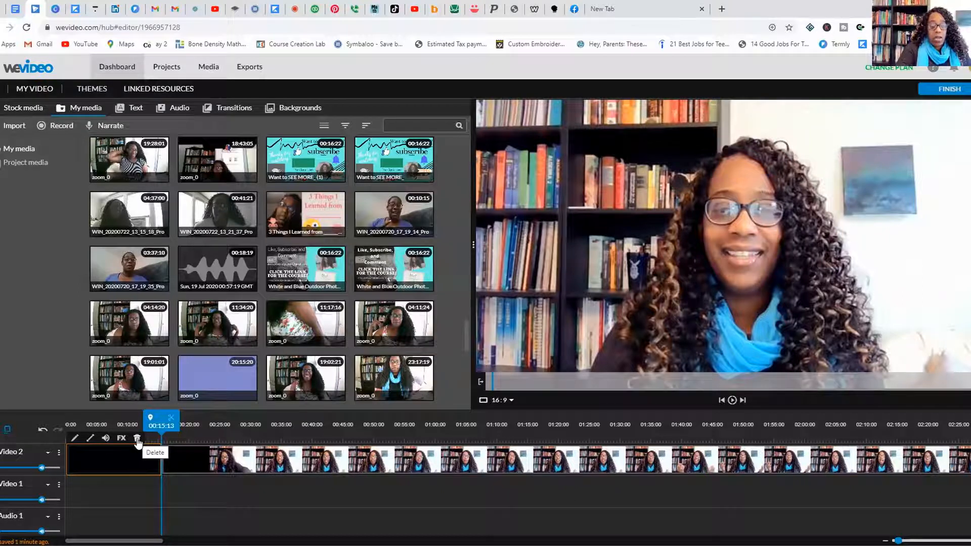
Step: Delete the segment before the split and move the remaining clip to the start of the Video 2 track
click(137, 439)
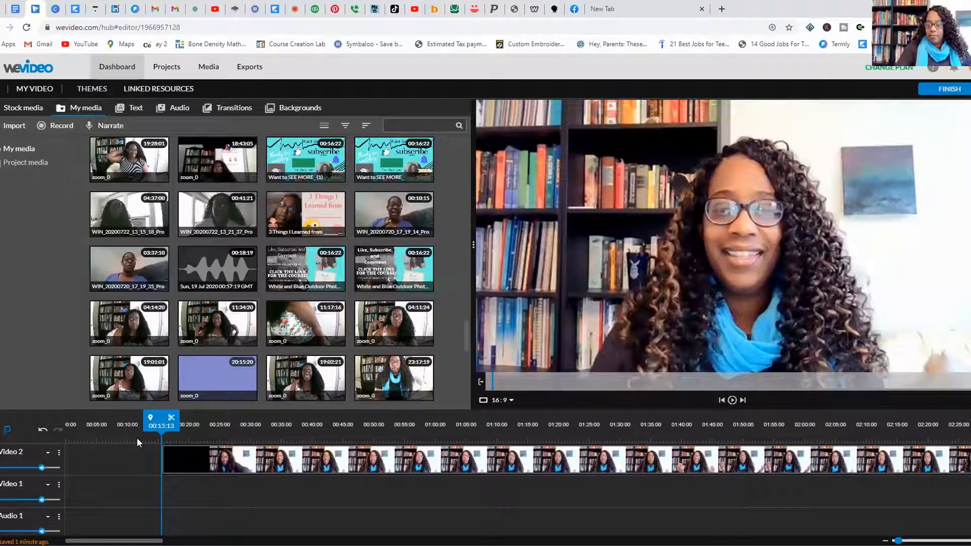
click(262, 464)
drag(262, 465, 161, 461)
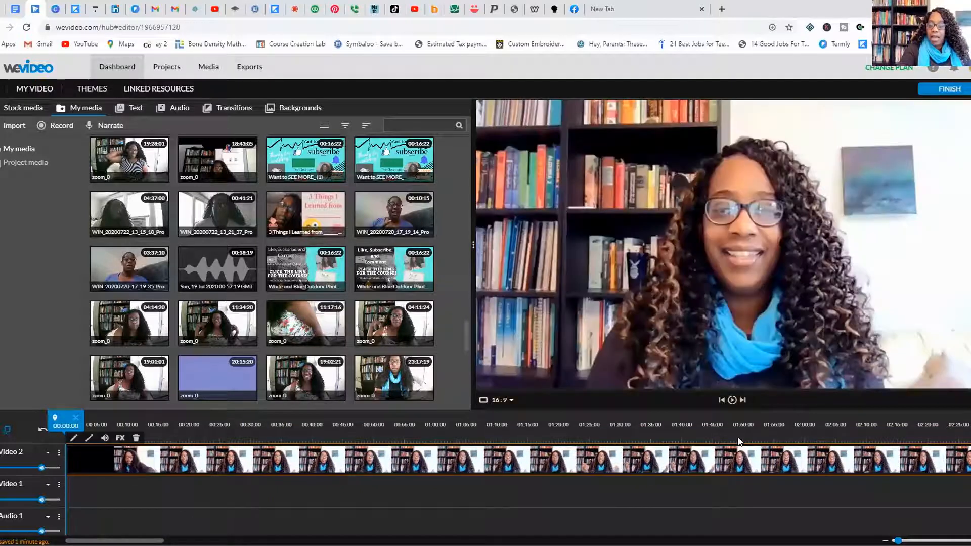
Step: Play back the trimmed clip's opening, and shift the clip along Video 2 so that it starts at 00:11:21
click(731, 400)
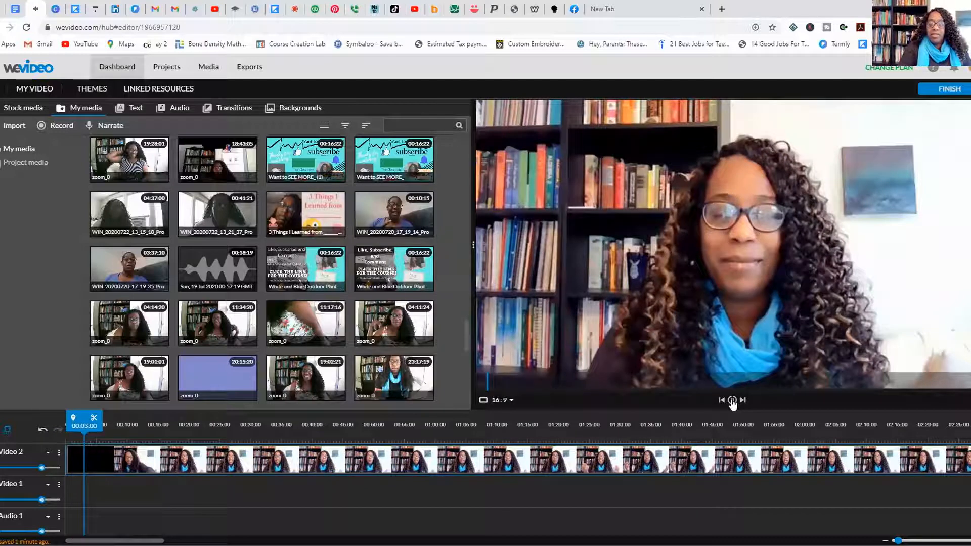
click(731, 400)
click(732, 400)
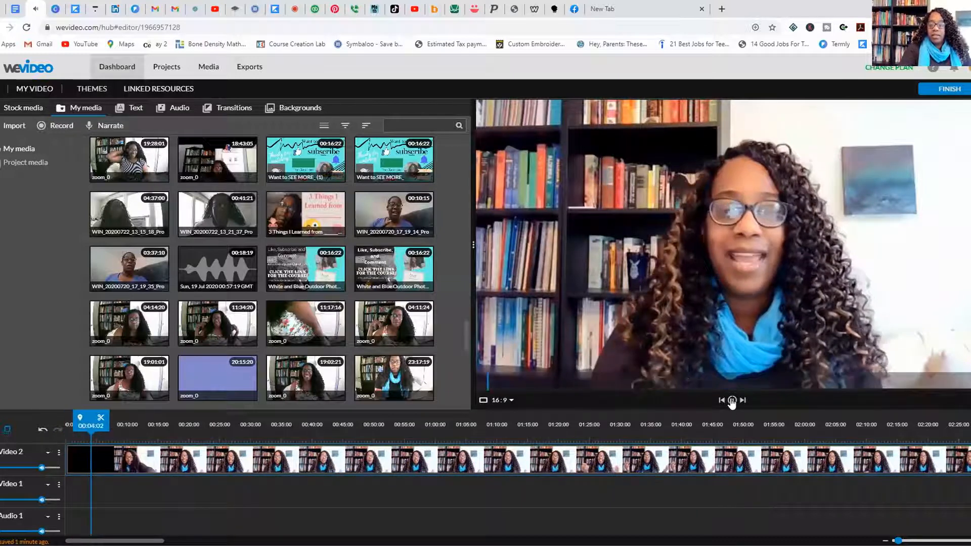
click(732, 400)
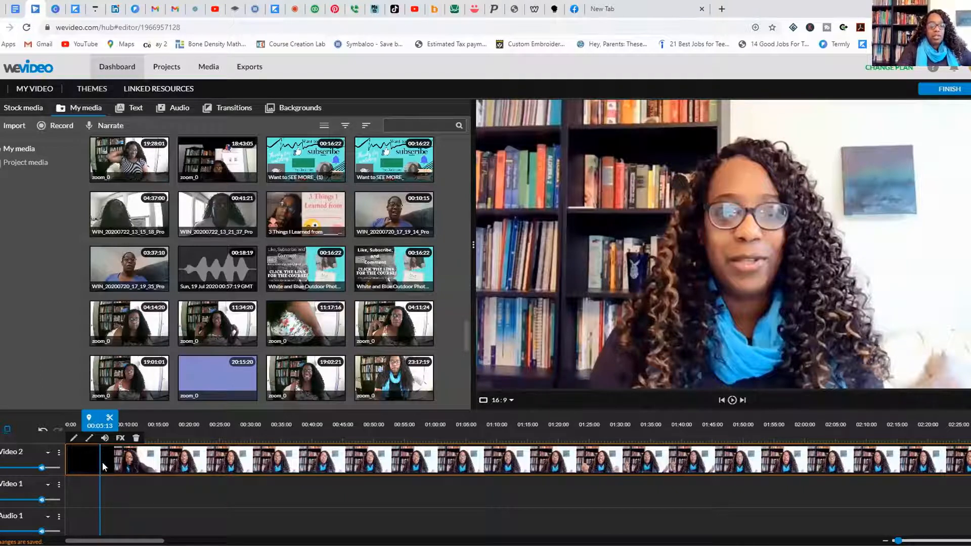
drag(146, 463, 219, 464)
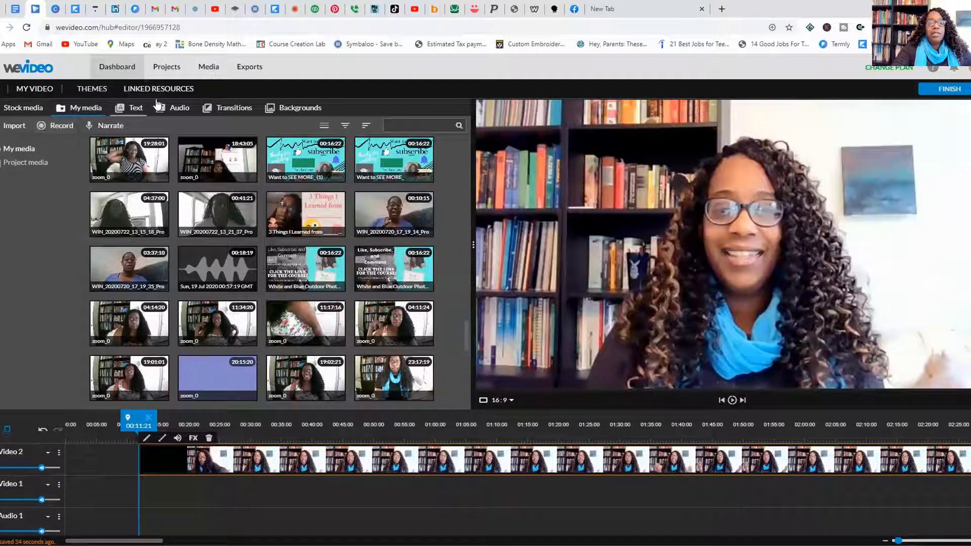
Step: Preview the Blue Smoke, Light Streaks, TV Noise Horizontal, Warm Glow, Rainbow Glow and Water Bubbles backgrounds
click(300, 108)
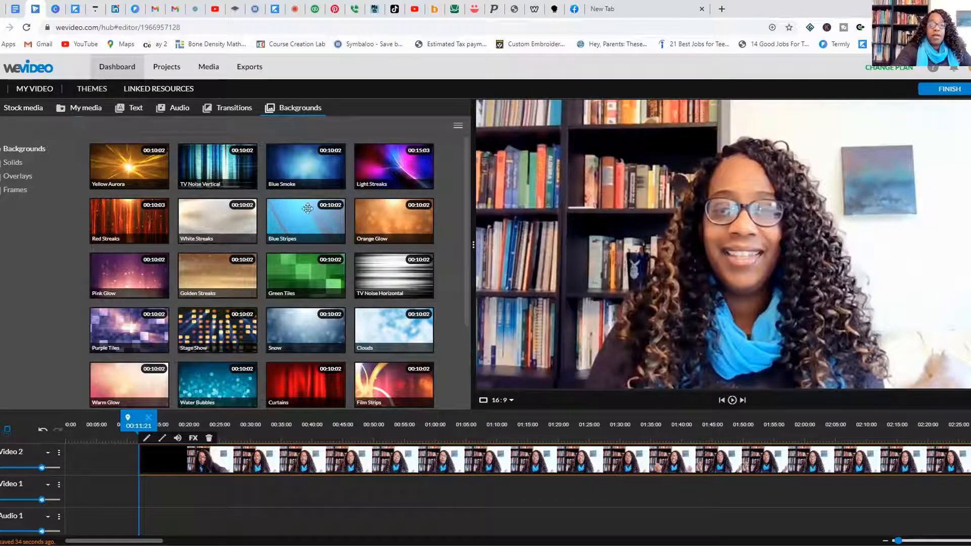
click(309, 166)
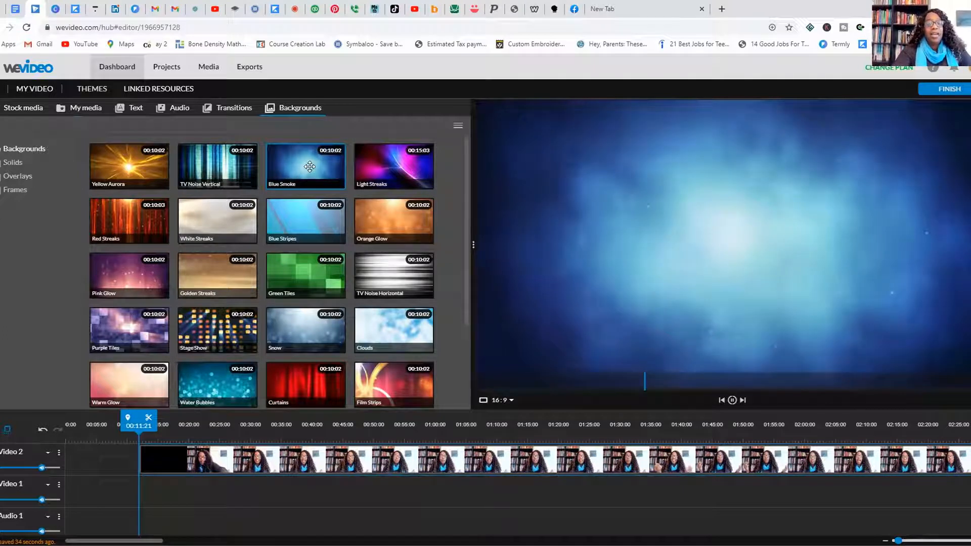
click(390, 177)
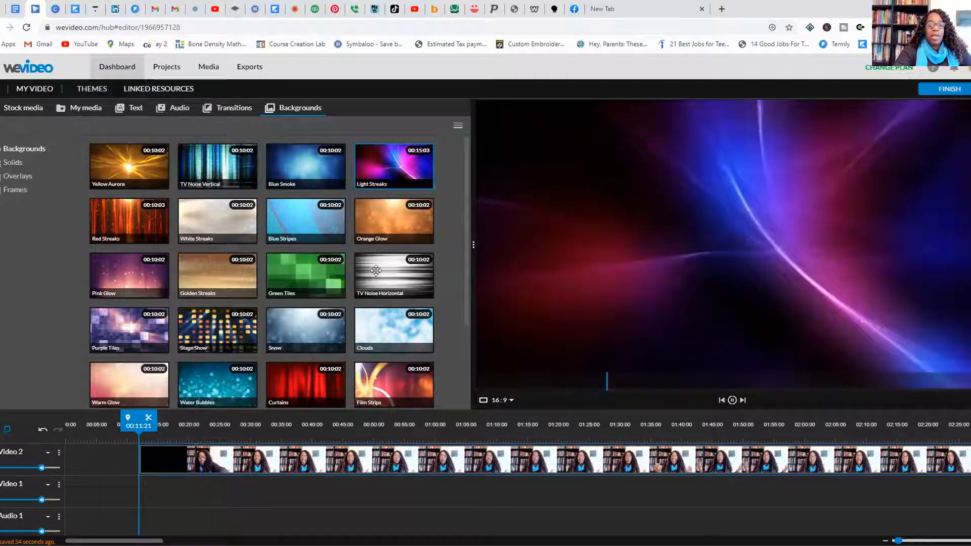
click(376, 270)
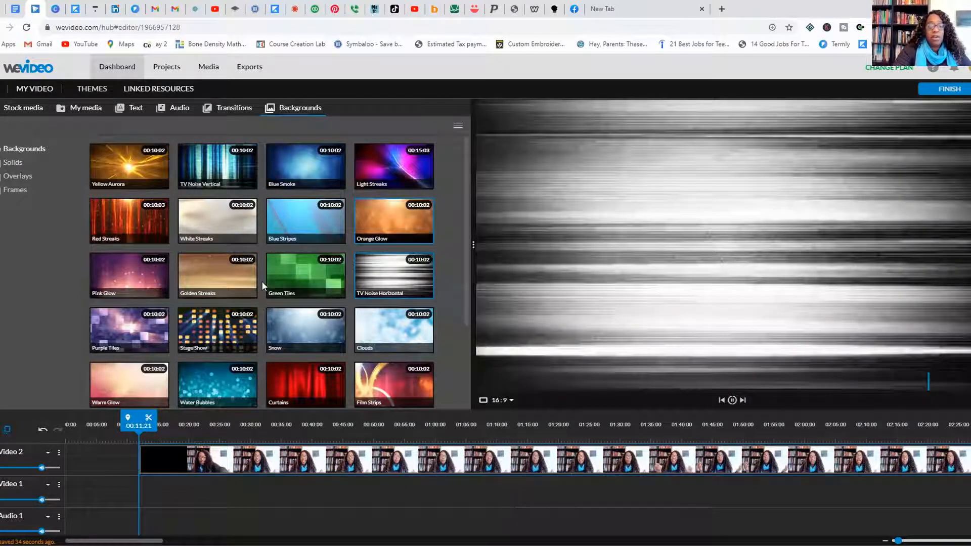
scroll(243, 275, down, 2)
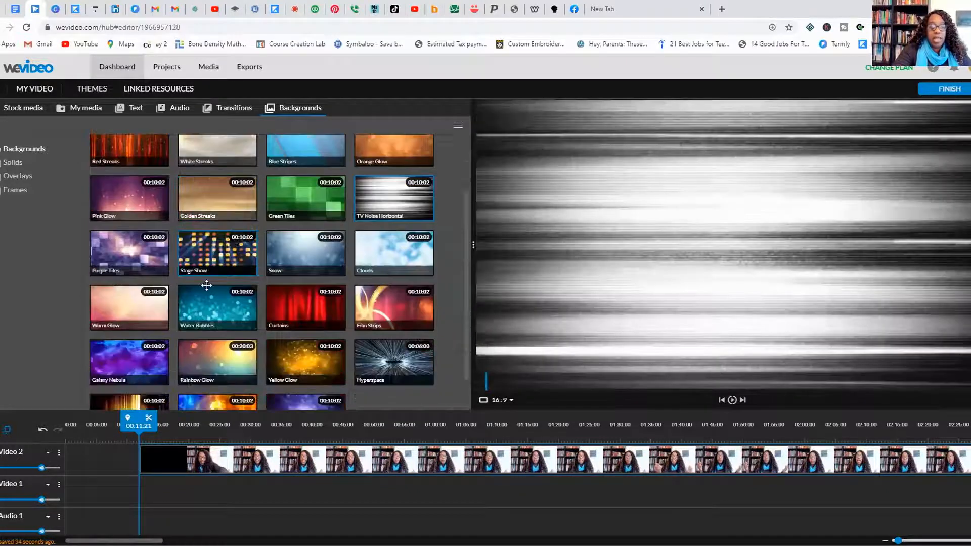
click(138, 308)
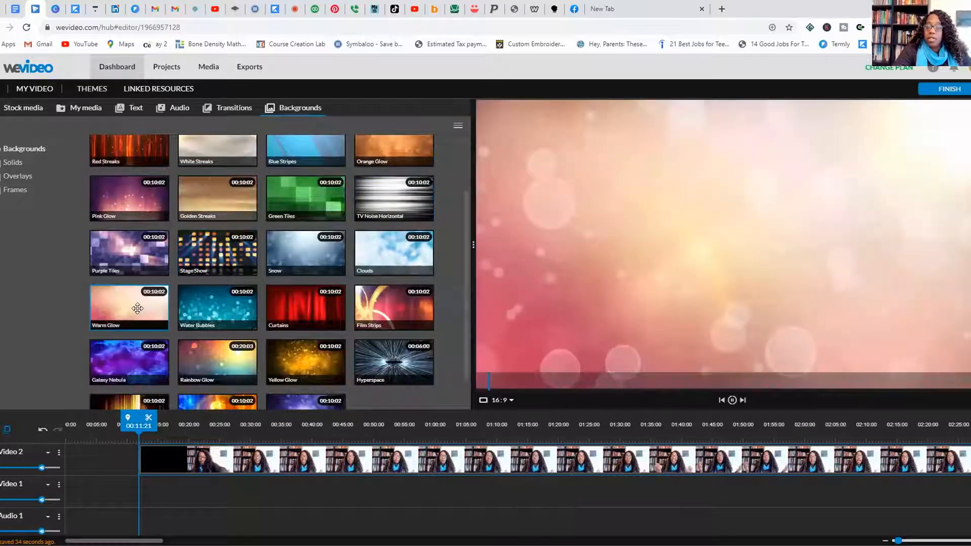
click(210, 358)
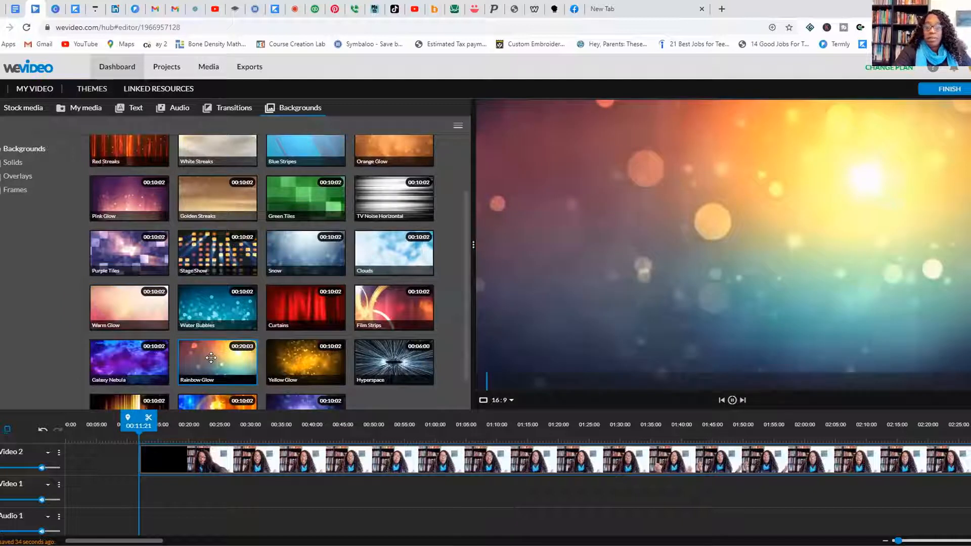
click(213, 307)
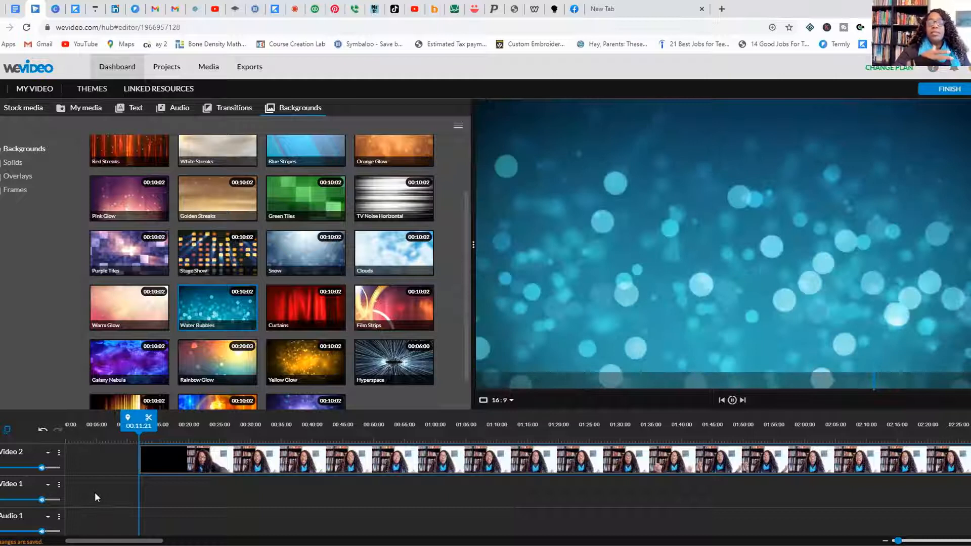
Step: Place the Warm Glow background at 00:00:00 on the Video 1 track, ahead of the talking clip
click(95, 493)
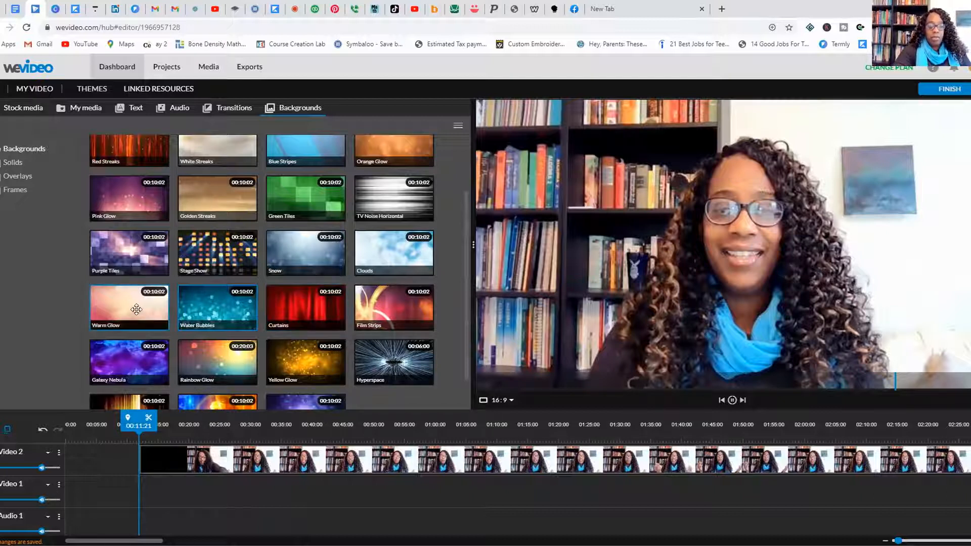
drag(137, 310, 75, 488)
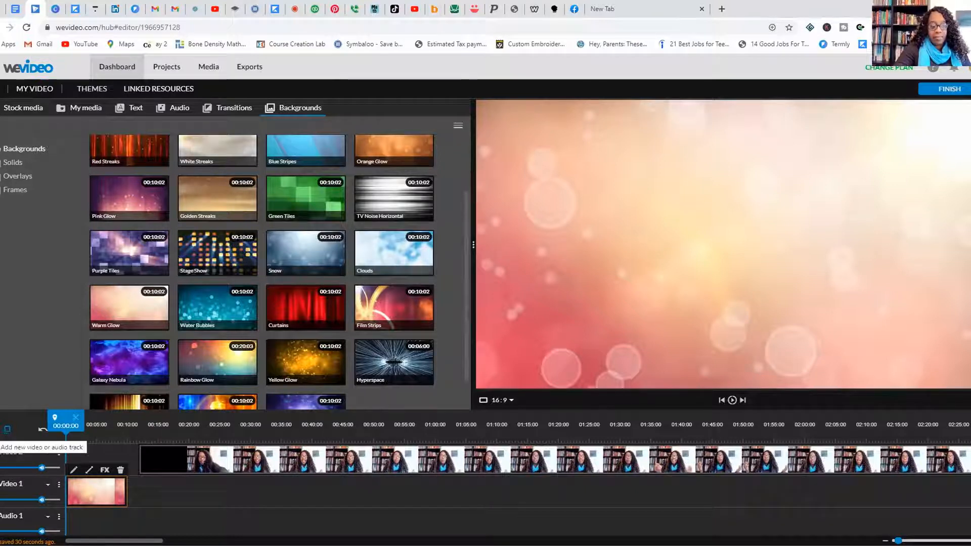
Step: Add a video track named Video 3 and place the Line wipe - Title motion text at 00:00:00 on it
click(7, 429)
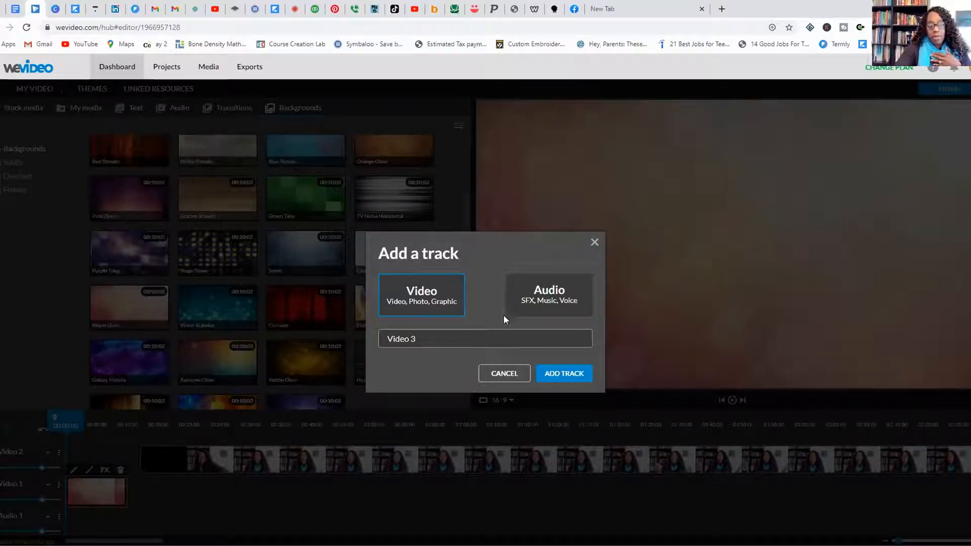
click(577, 373)
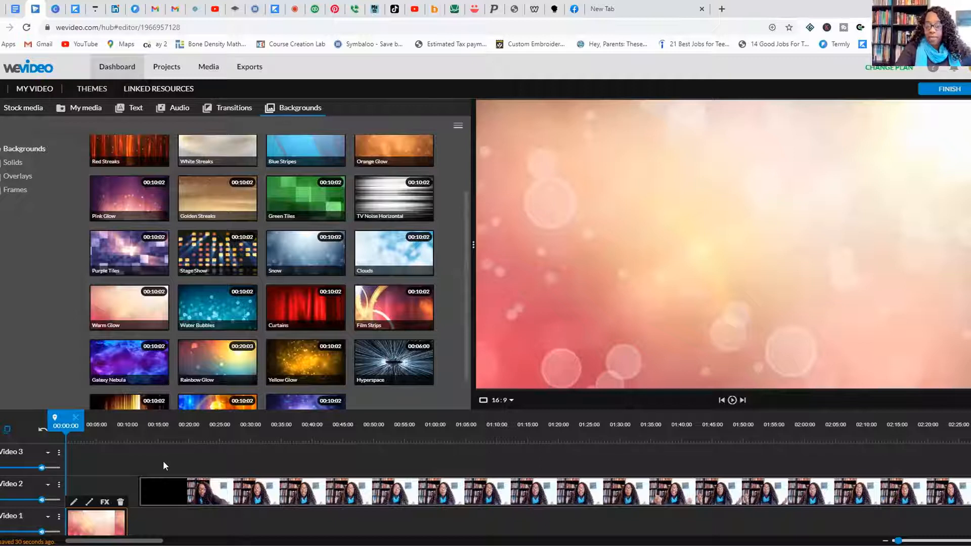
click(133, 109)
click(316, 314)
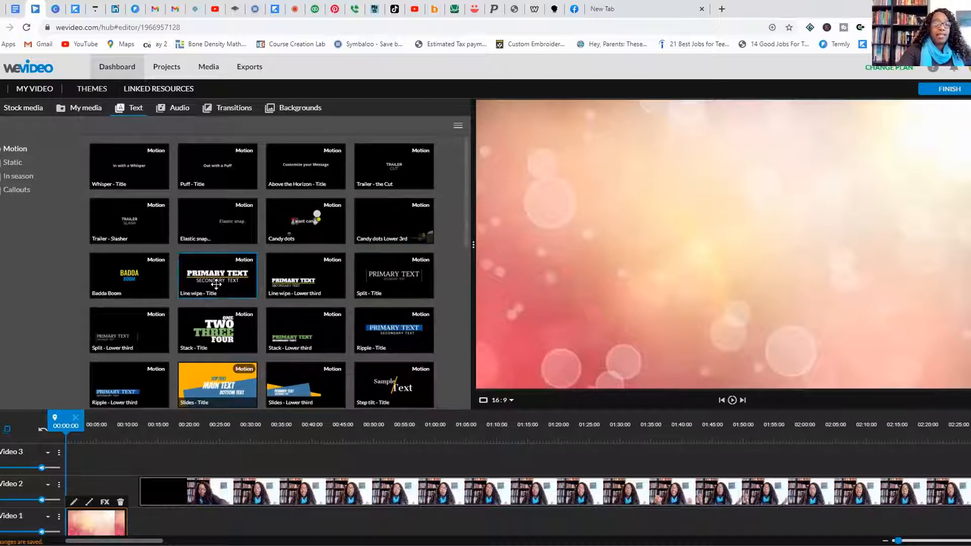
drag(216, 274, 80, 453)
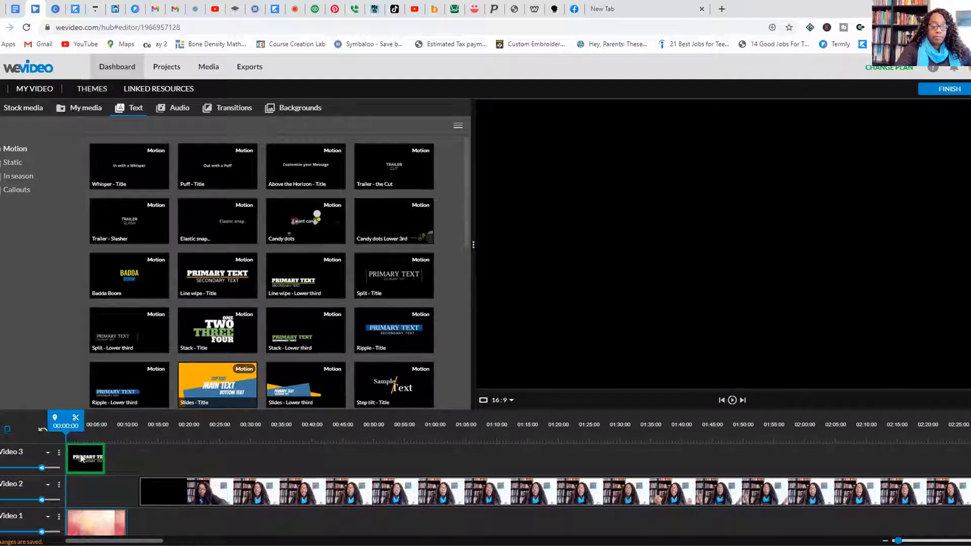
Step: Trim the end of the Warm Glow background on Video 1 so that it lasts about 7 seconds
click(200, 534)
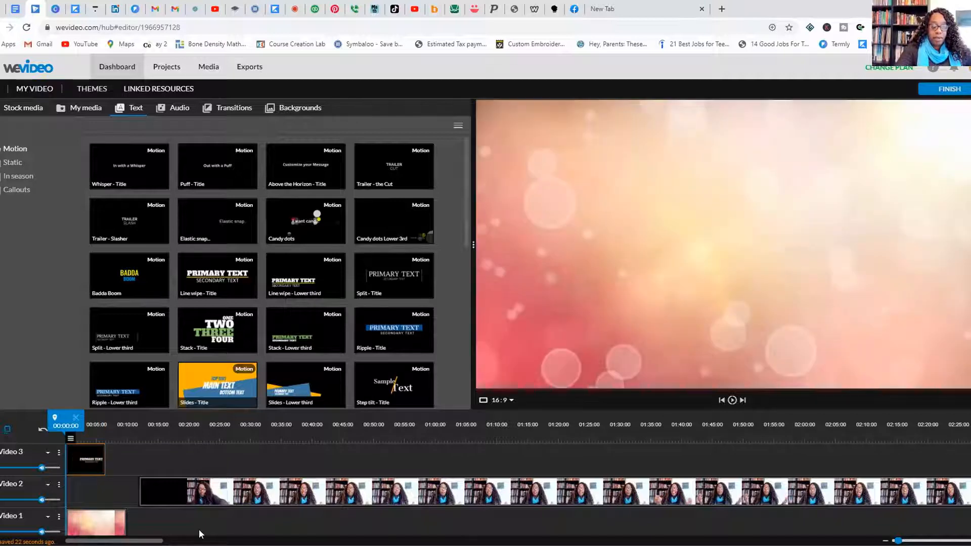
click(94, 525)
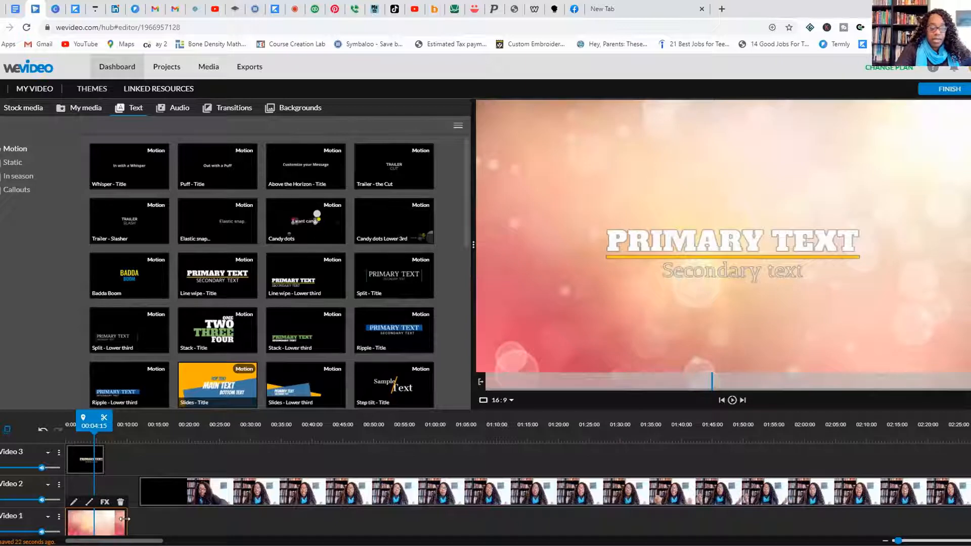
drag(124, 519, 110, 520)
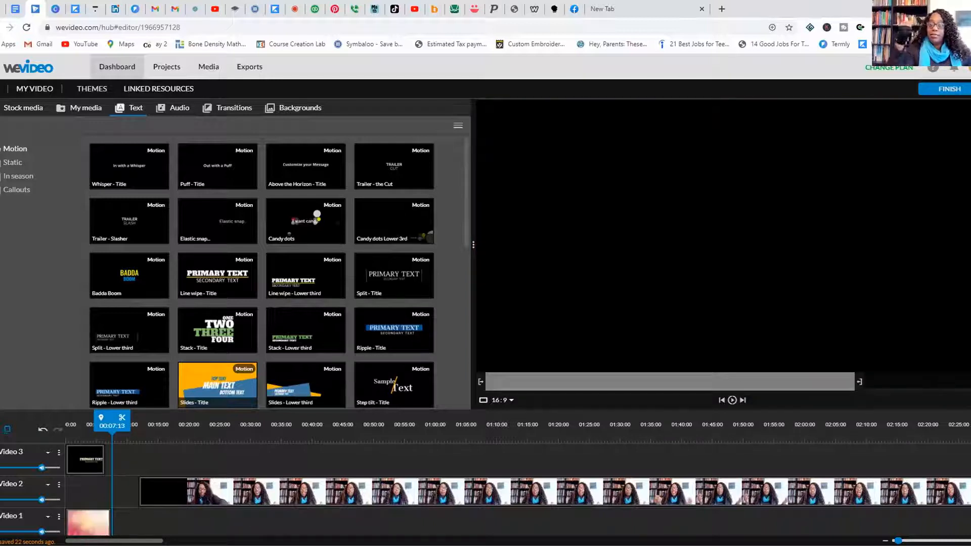
Step: Open the Line wipe title on Video 3 for editing and set its primary text to "Why Do We Suck at Algebra"
click(81, 457)
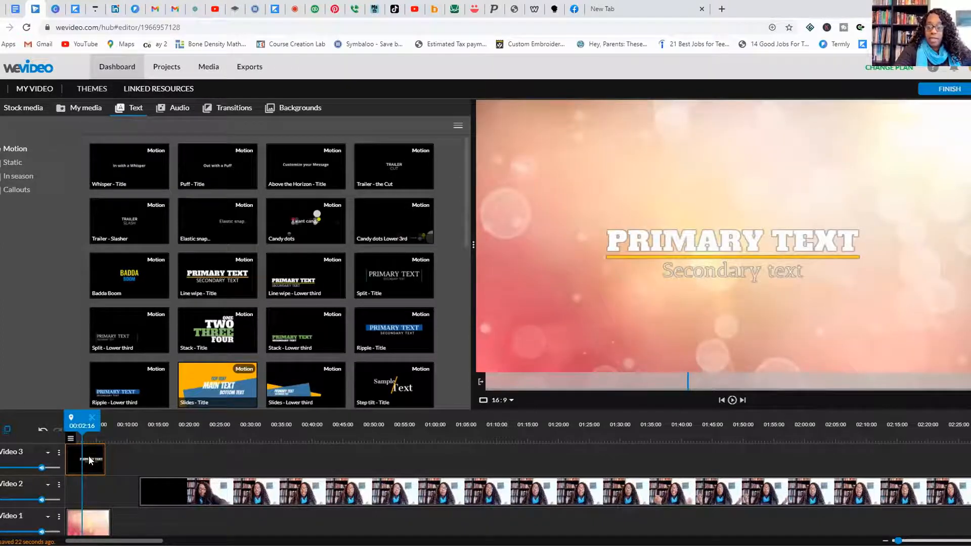
double_click(89, 458)
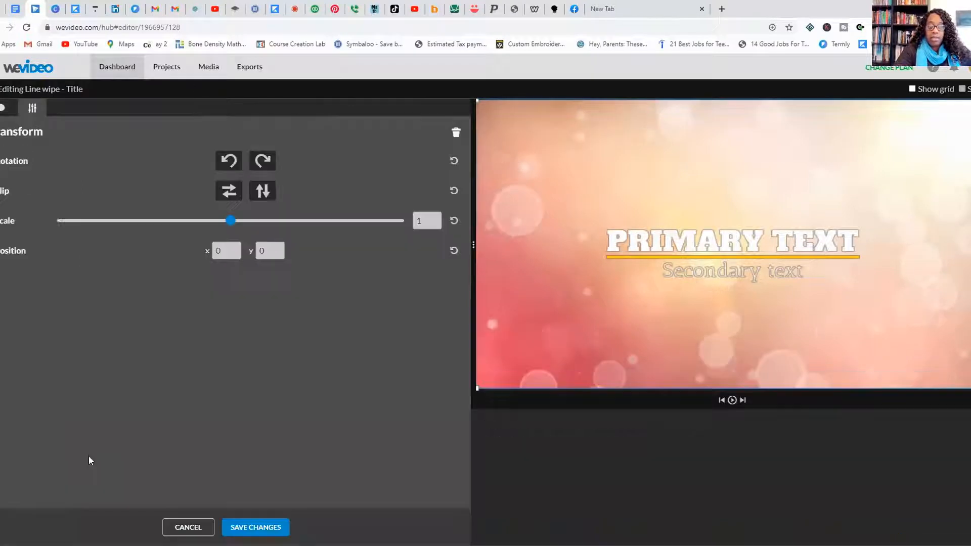
click(2, 111)
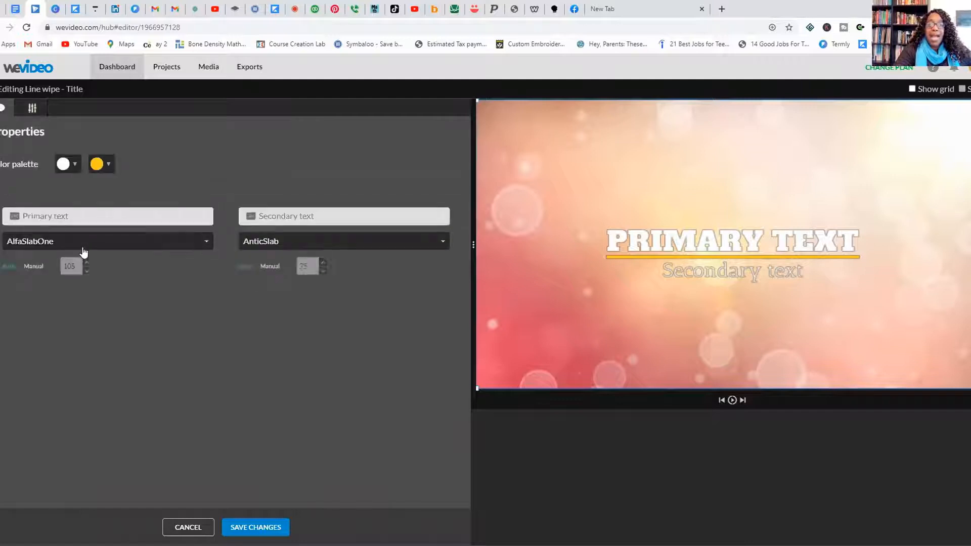
click(76, 215)
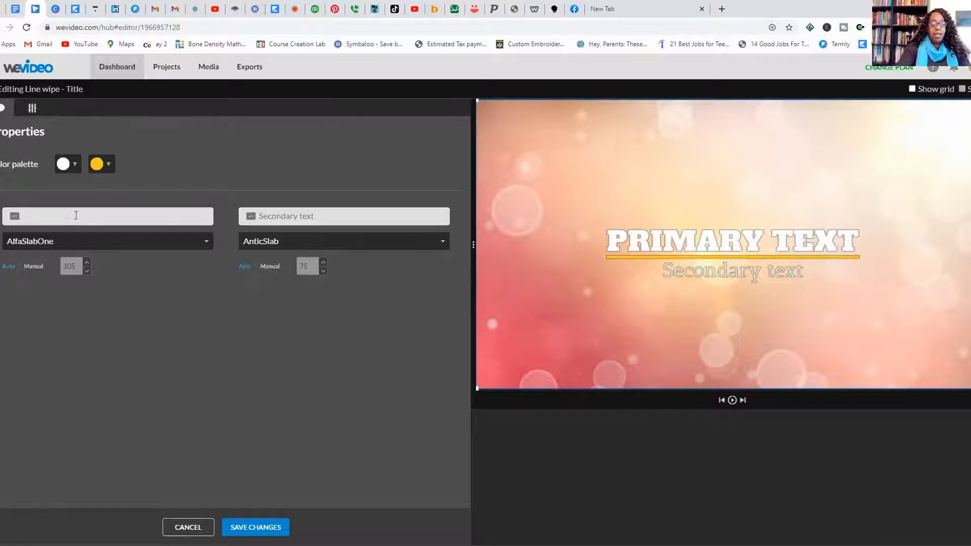
text(Why)
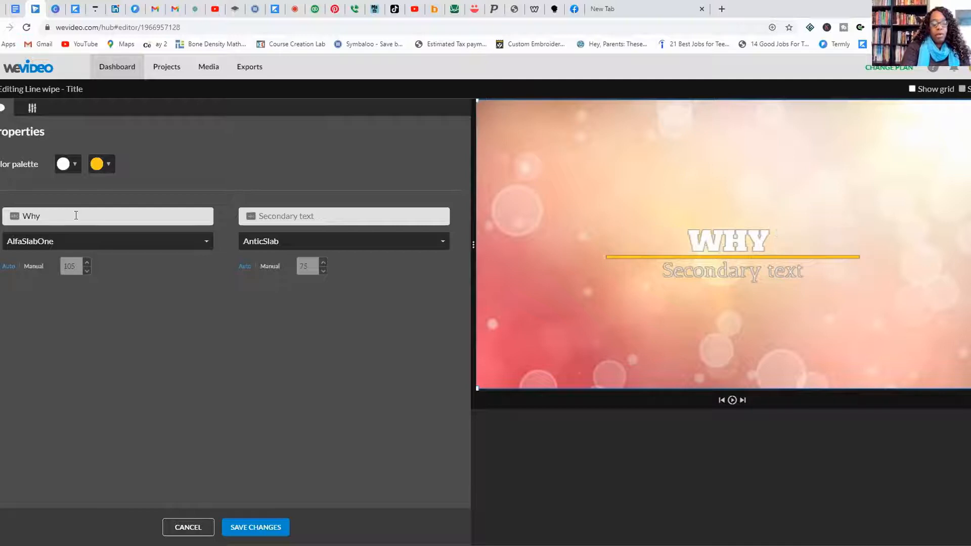
text( do)
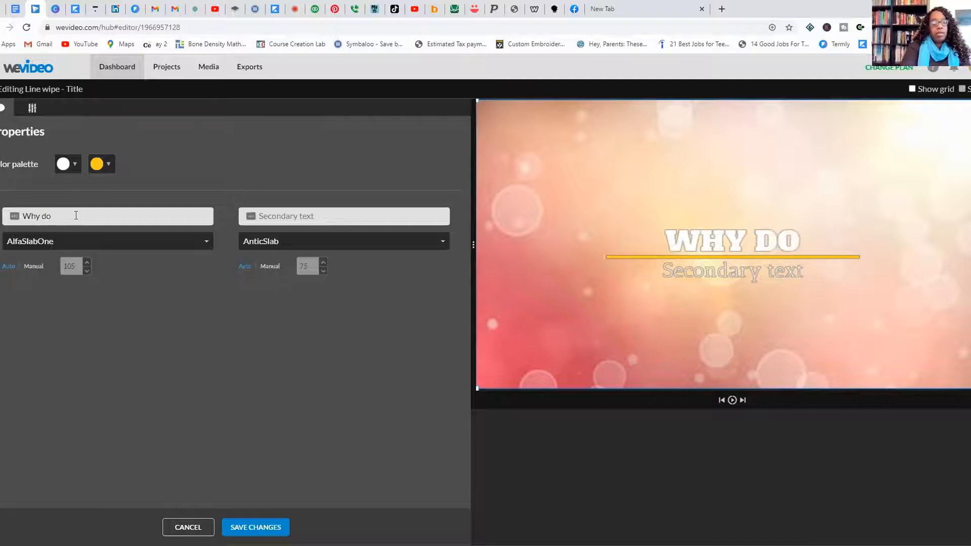
key(BackSpace)
key(BackSpace)
text(Do We )
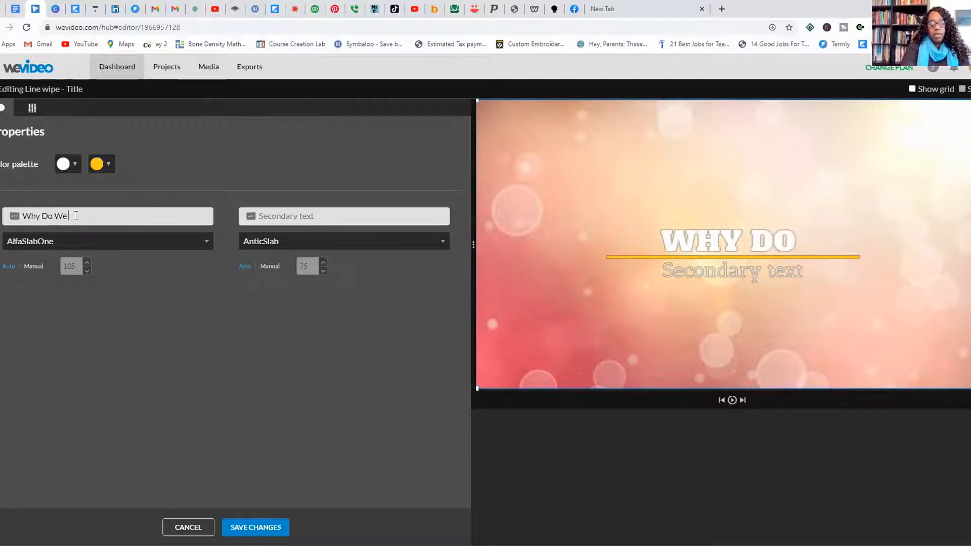
text(Suck a)
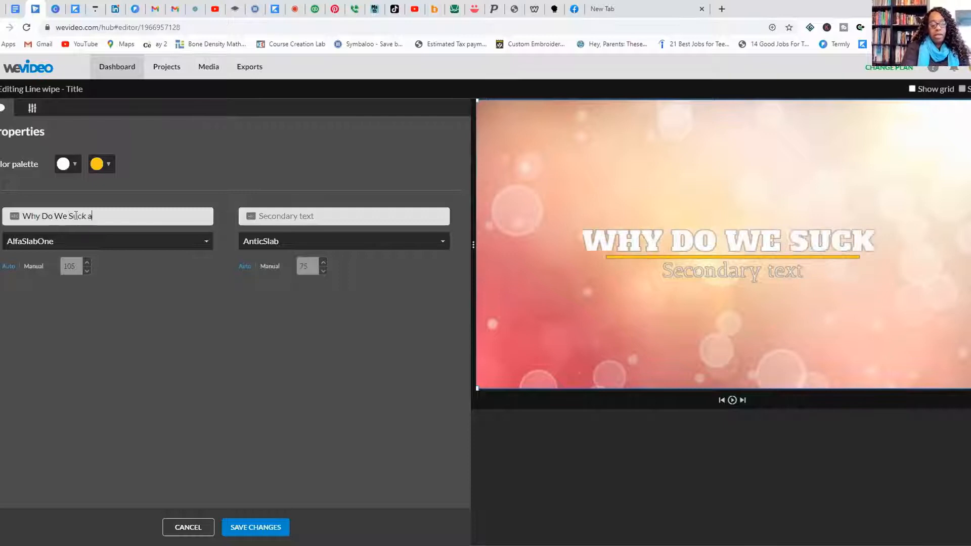
text(t Al)
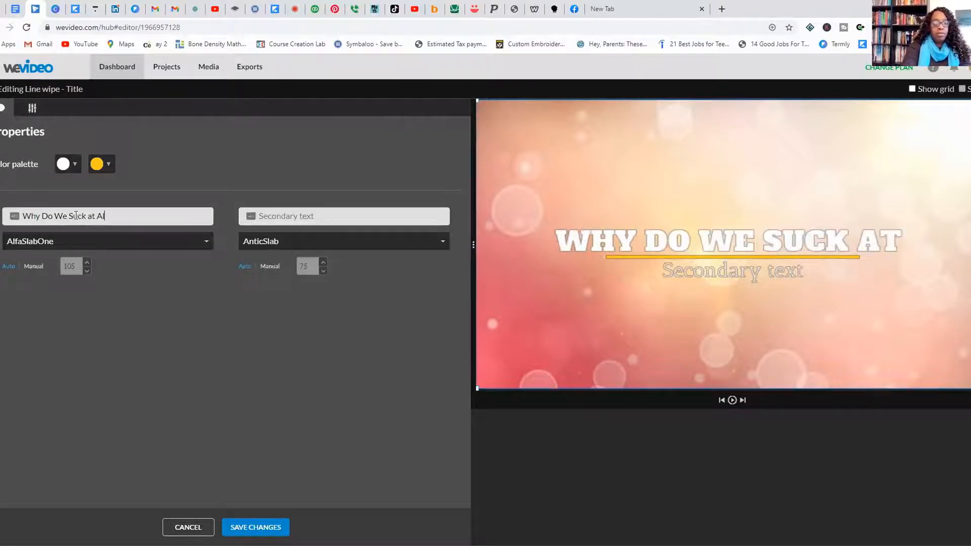
text(gebra)
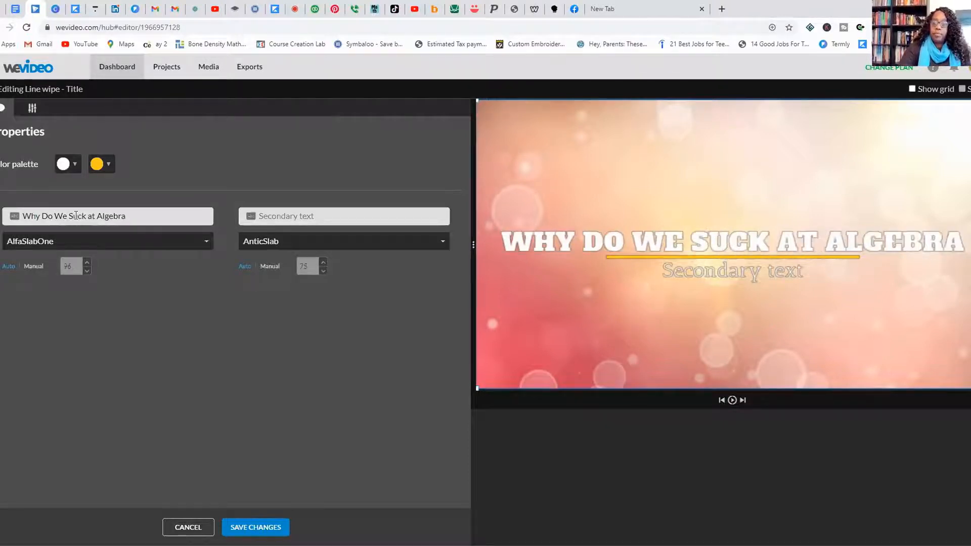
Step: Try the 2Dumb and Alike fonts on the title's primary text, and set it to AnticSlab
click(207, 246)
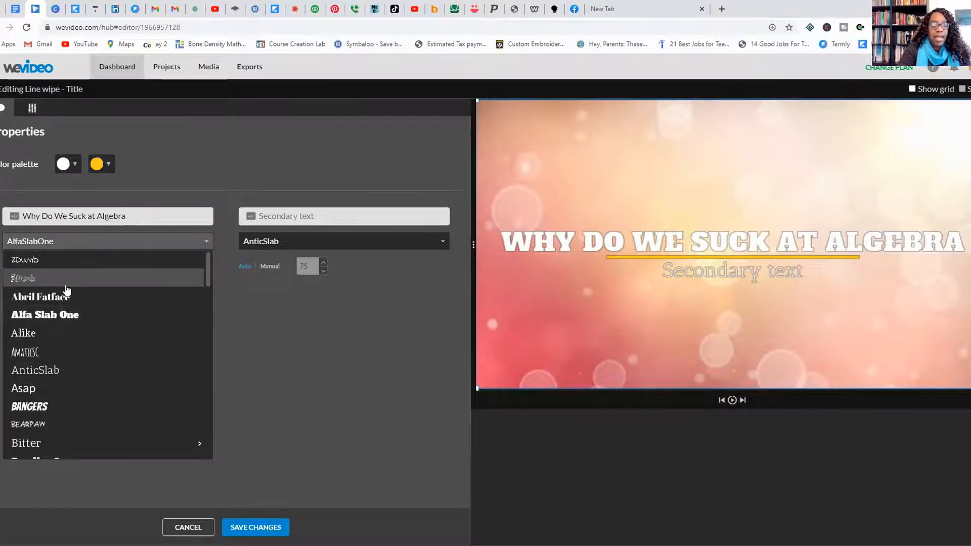
click(59, 259)
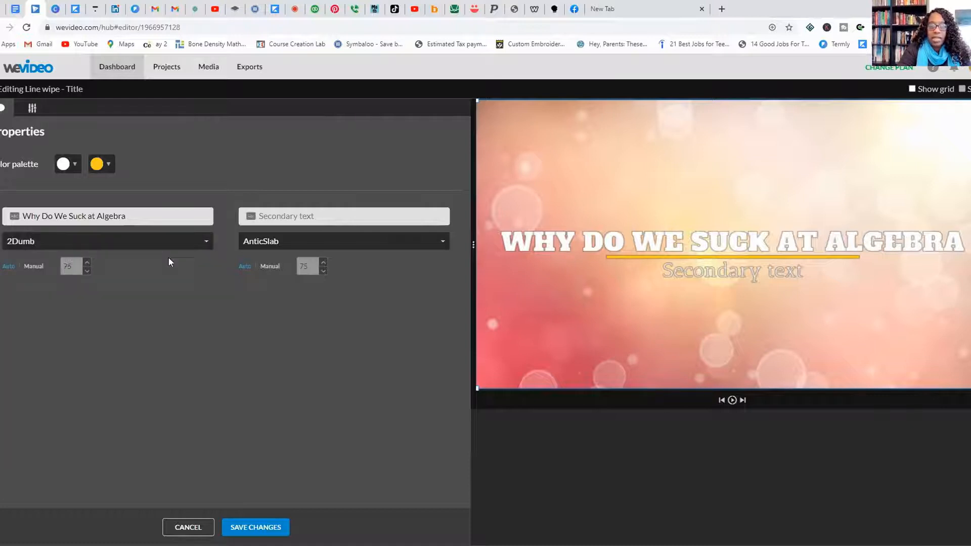
click(202, 243)
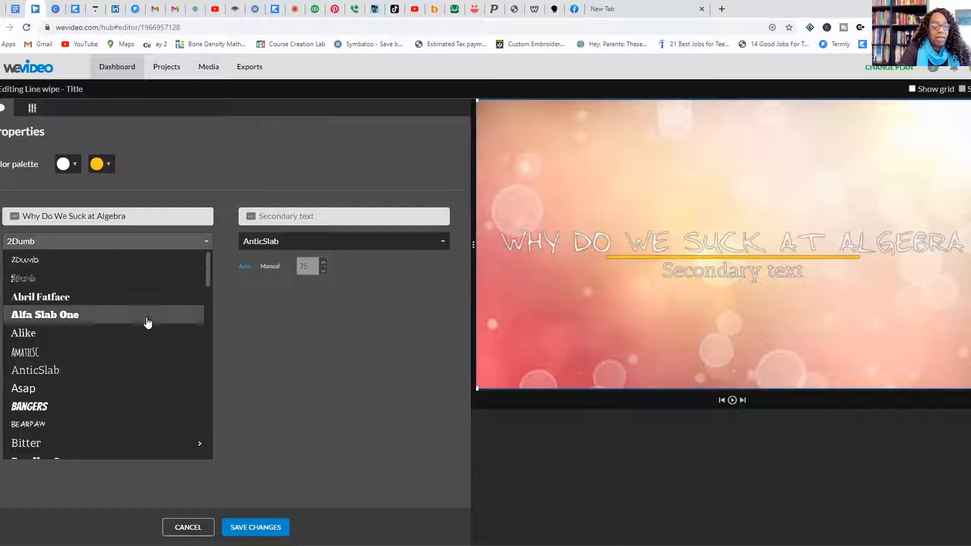
click(133, 336)
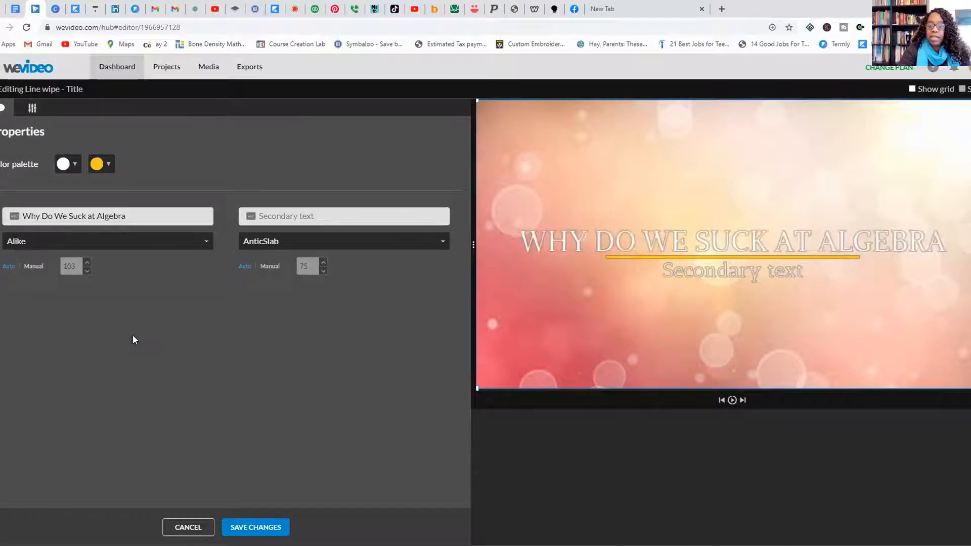
click(206, 243)
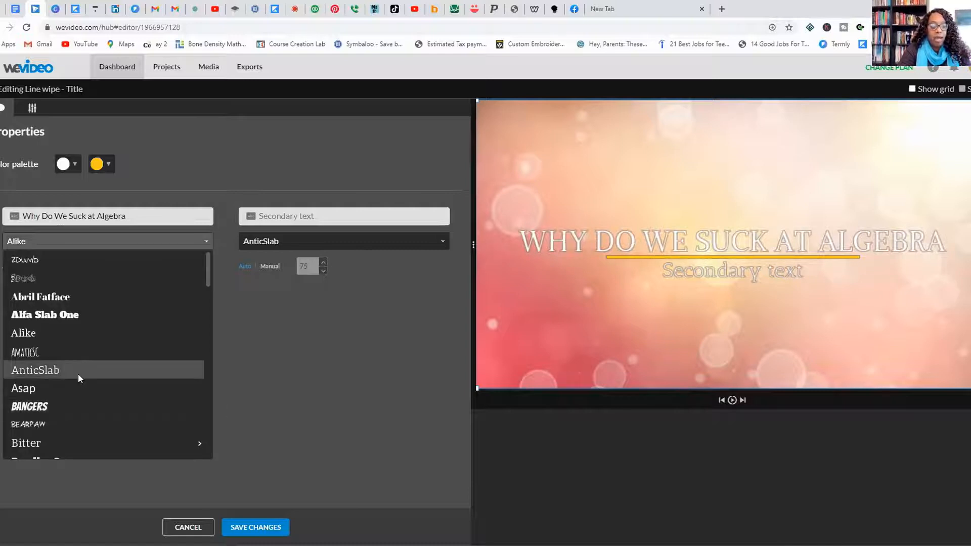
click(78, 370)
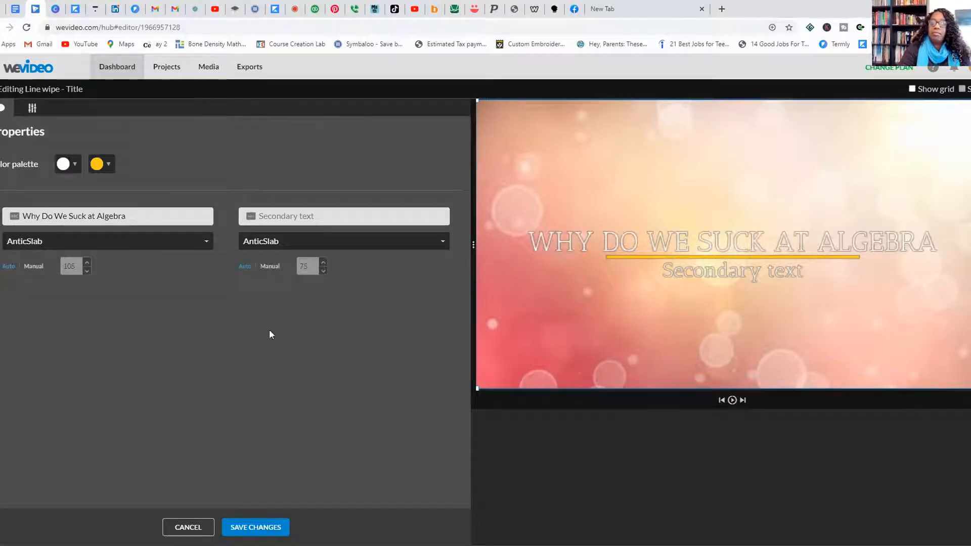
Step: Set the title's secondary text to the presenter's full name, preceded by "Mrs."
click(333, 217)
text(Audrey Codner-Gibson)
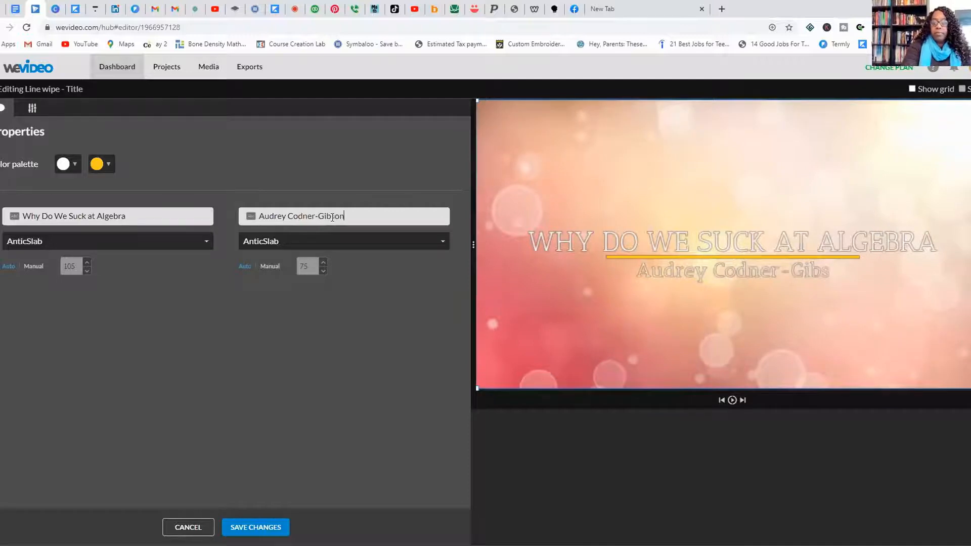
click(259, 215)
text(Mr)
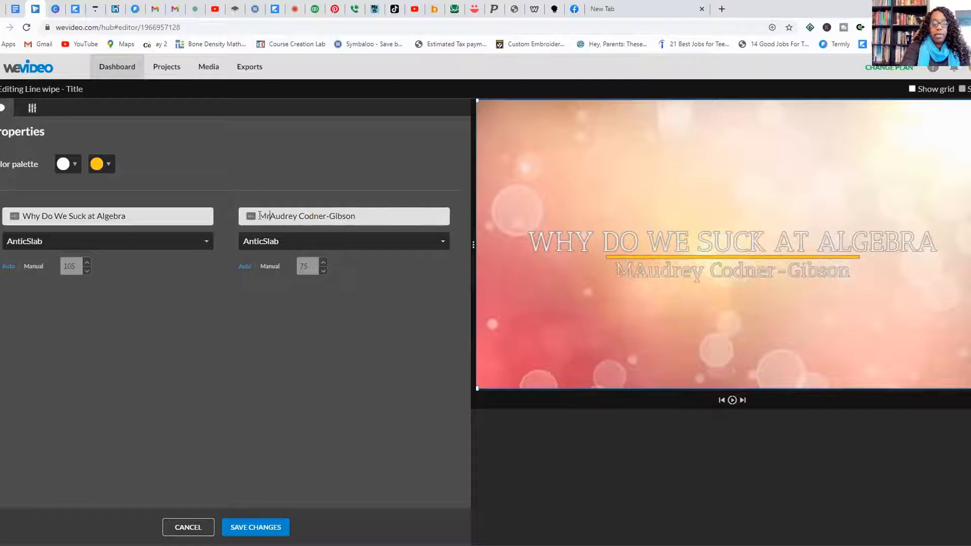
text(s.)
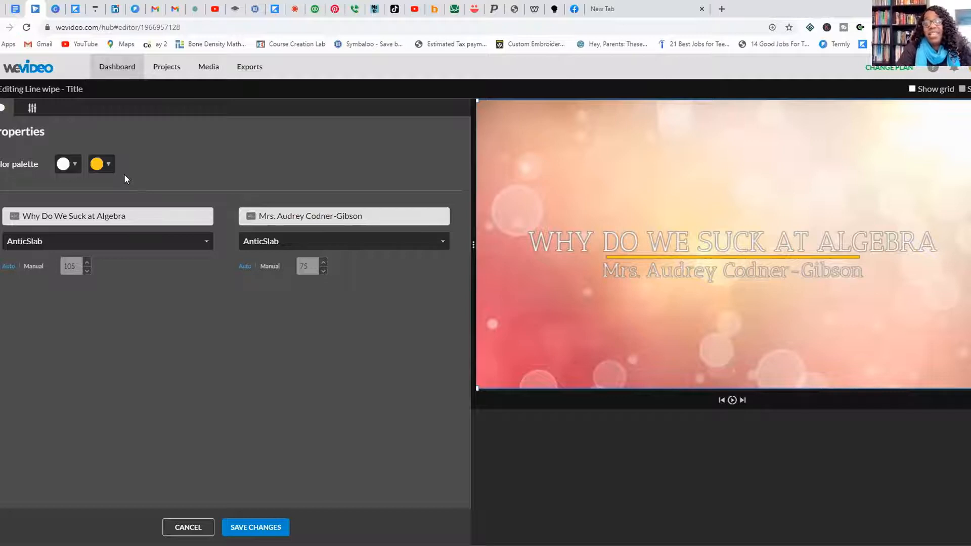
Step: Change the title's text color to black and its line color to cyan #00ffff, and save the title changes
click(75, 166)
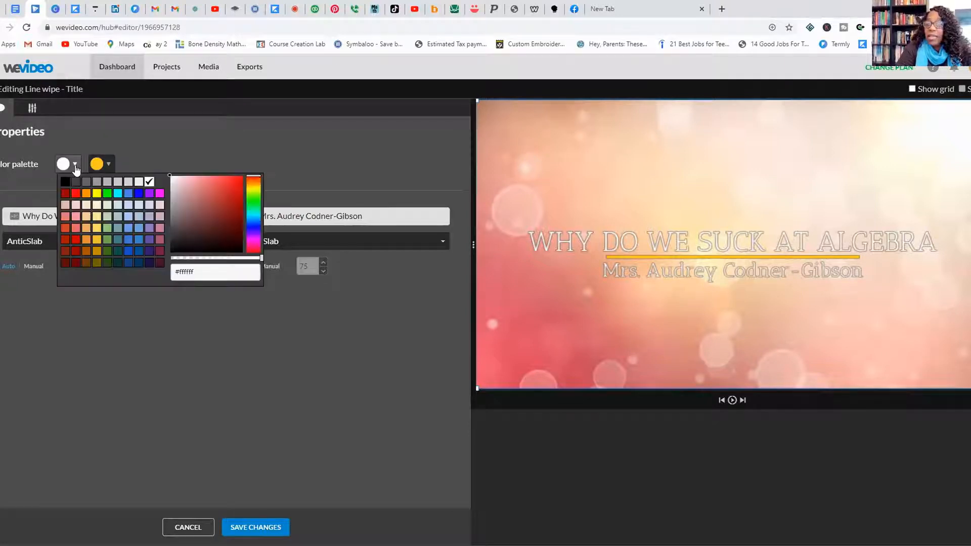
click(63, 183)
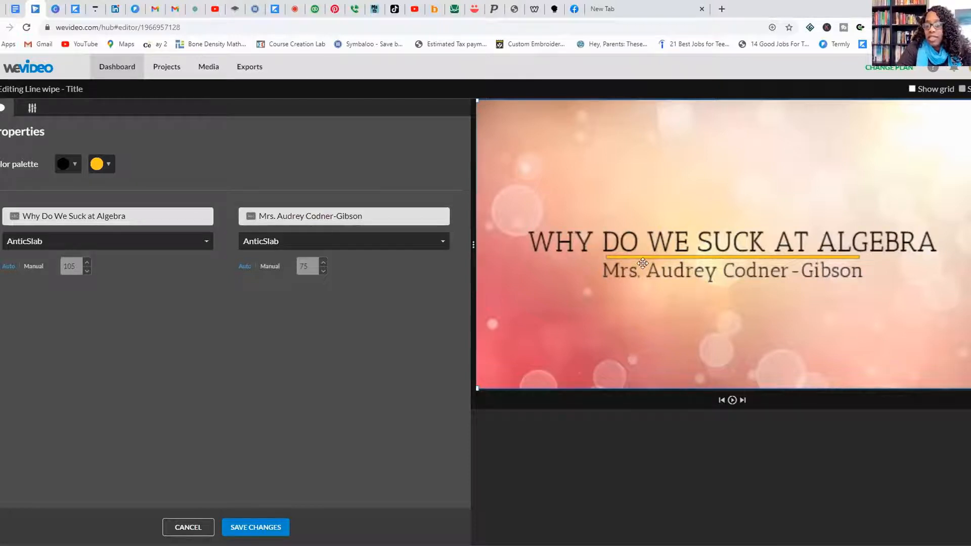
click(111, 164)
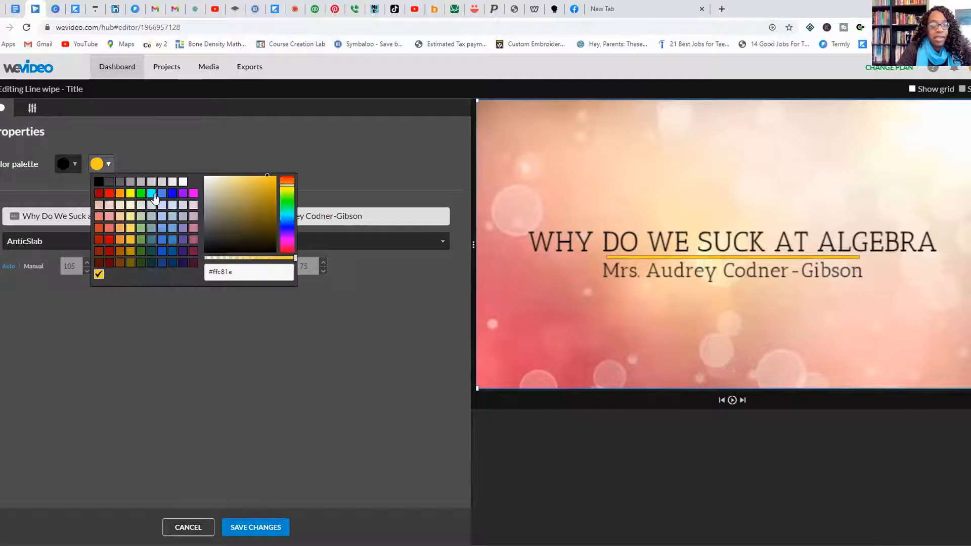
click(151, 192)
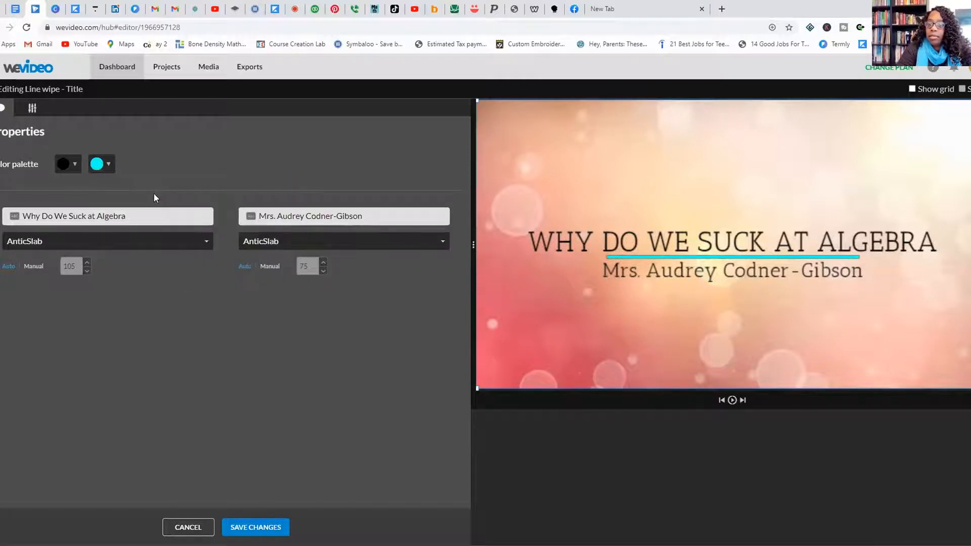
click(108, 166)
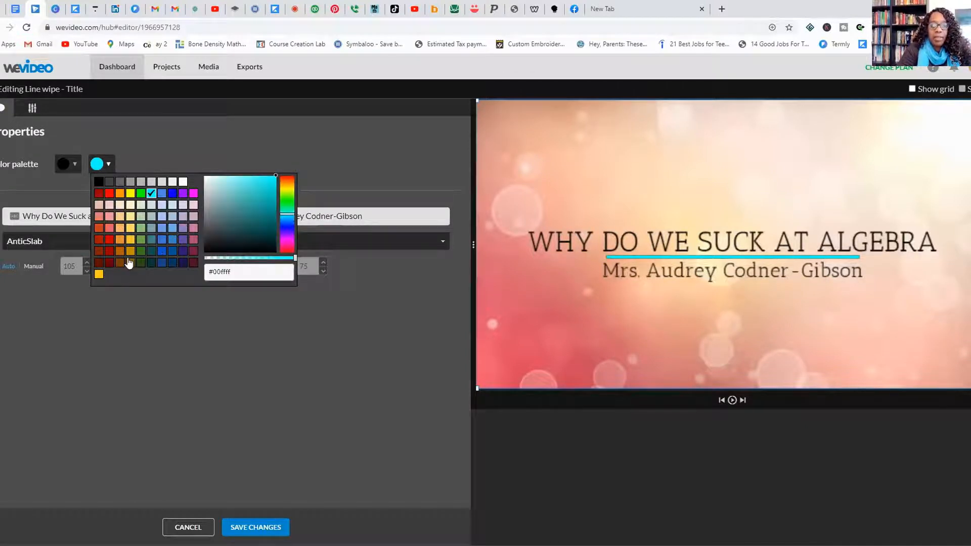
click(232, 339)
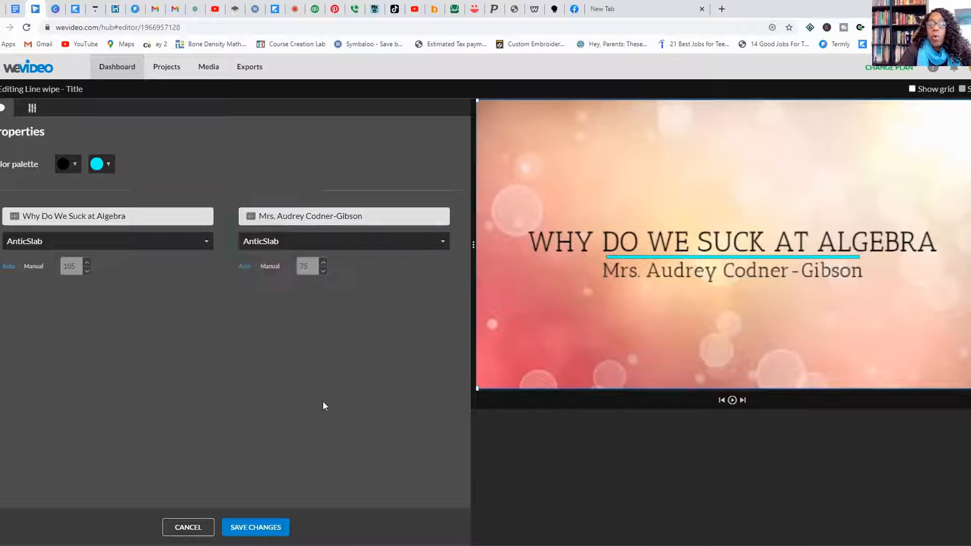
click(270, 526)
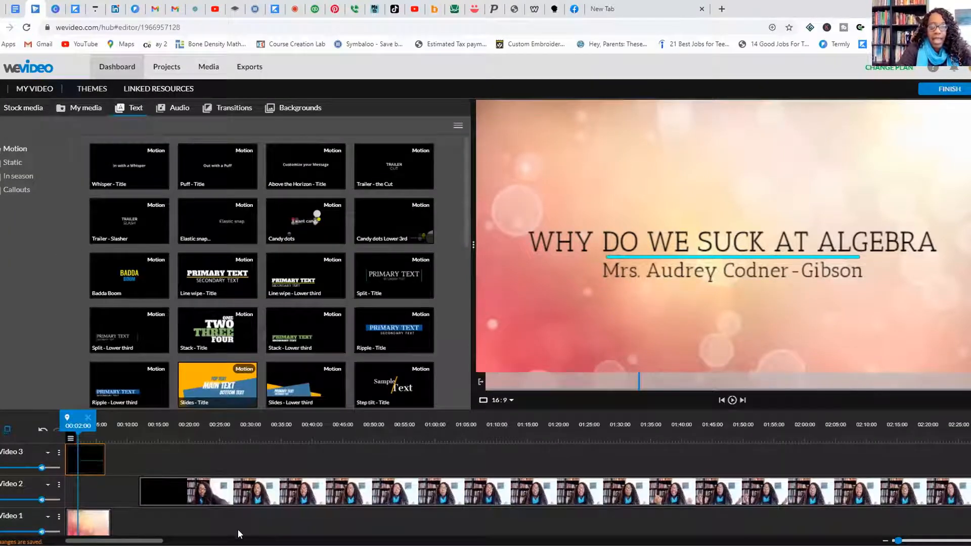
Step: Play back the intro to check the animated title over the Warm Glow background
click(732, 400)
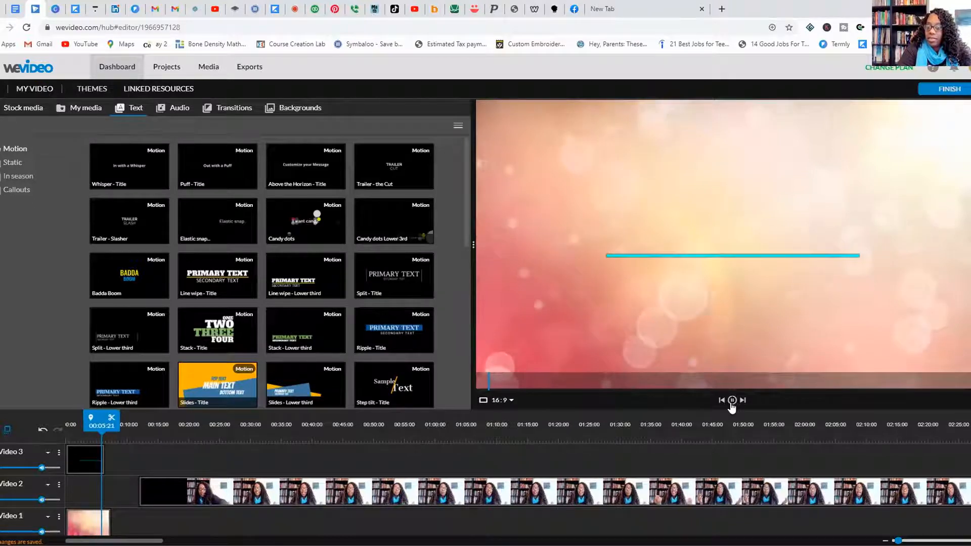
click(732, 401)
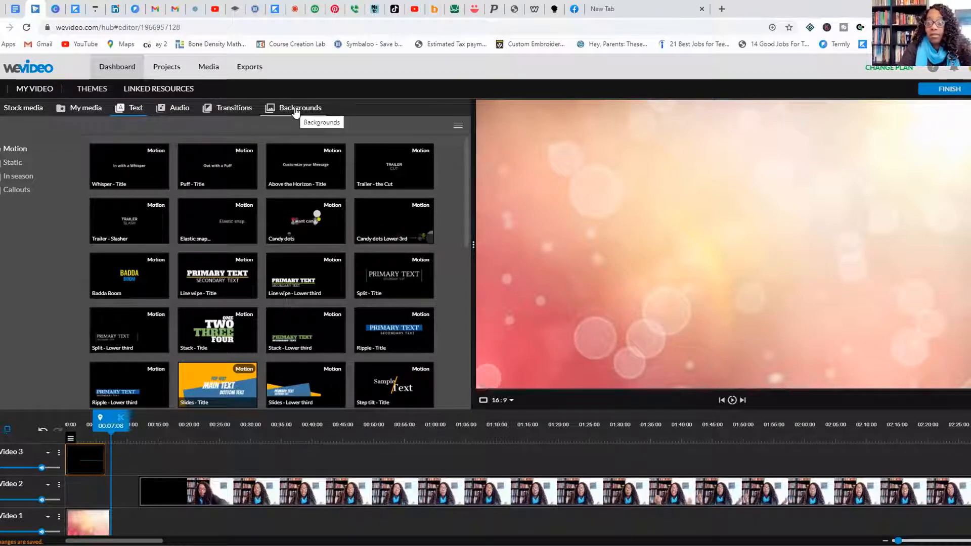
Step: Preview the Pop, Romantic Journey and Corporate Success tracks from the free music library
click(174, 115)
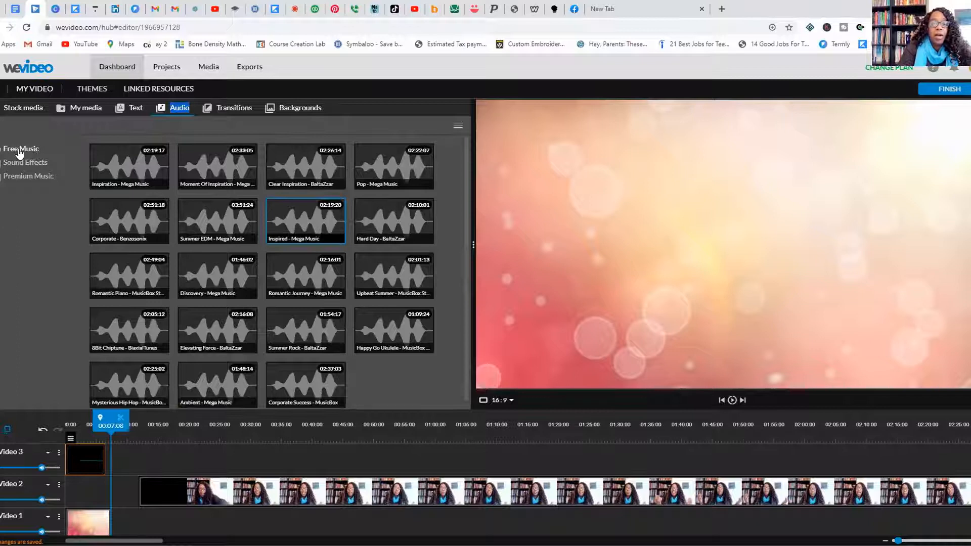
scroll(298, 167, down, 1)
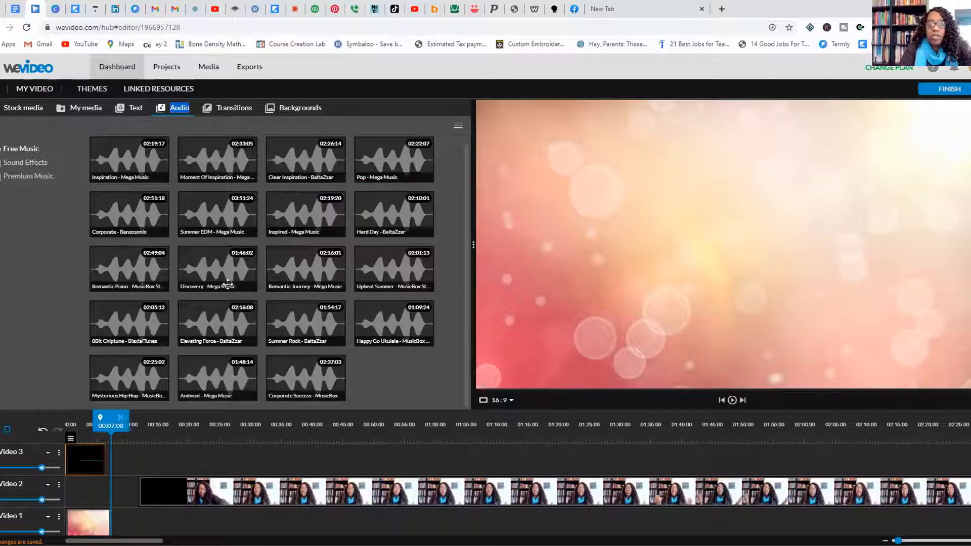
click(389, 164)
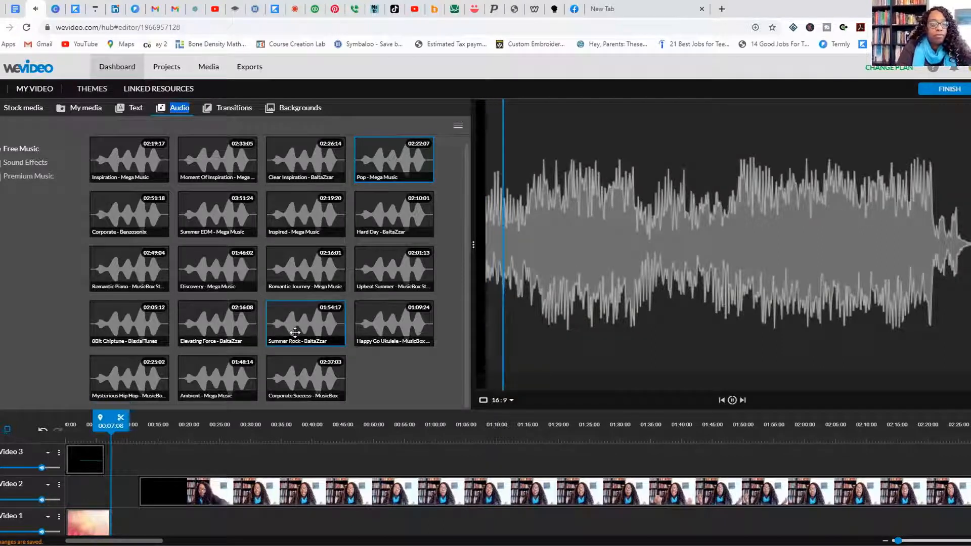
mouse_move(732, 402)
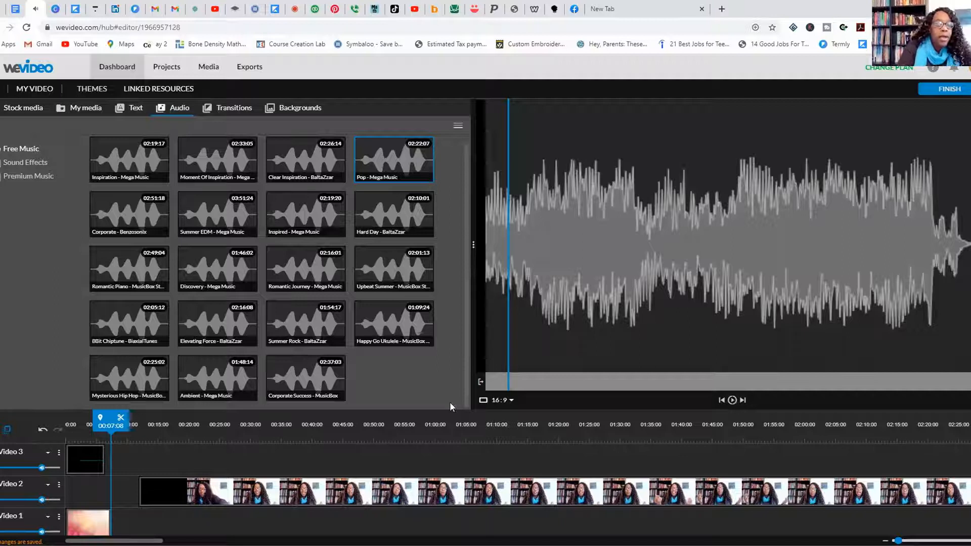
click(316, 276)
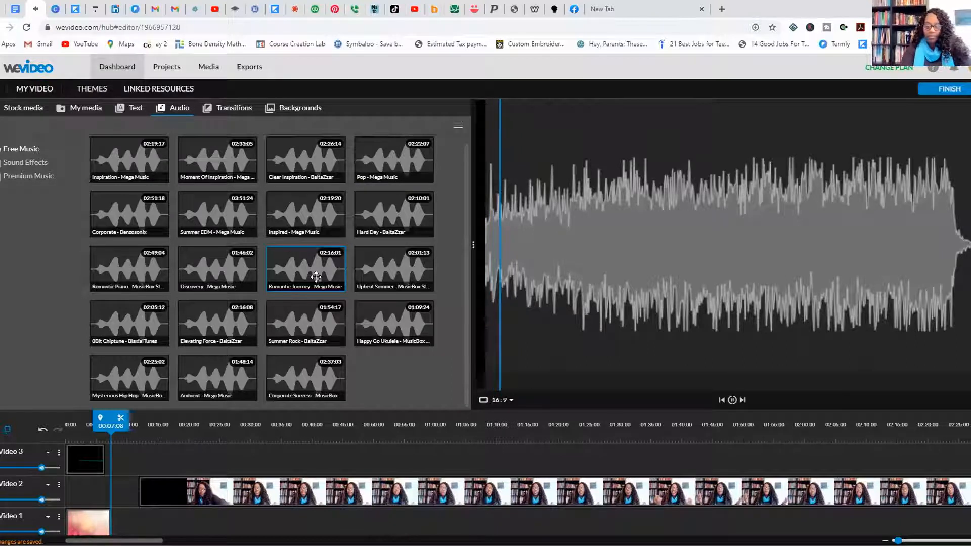
click(733, 400)
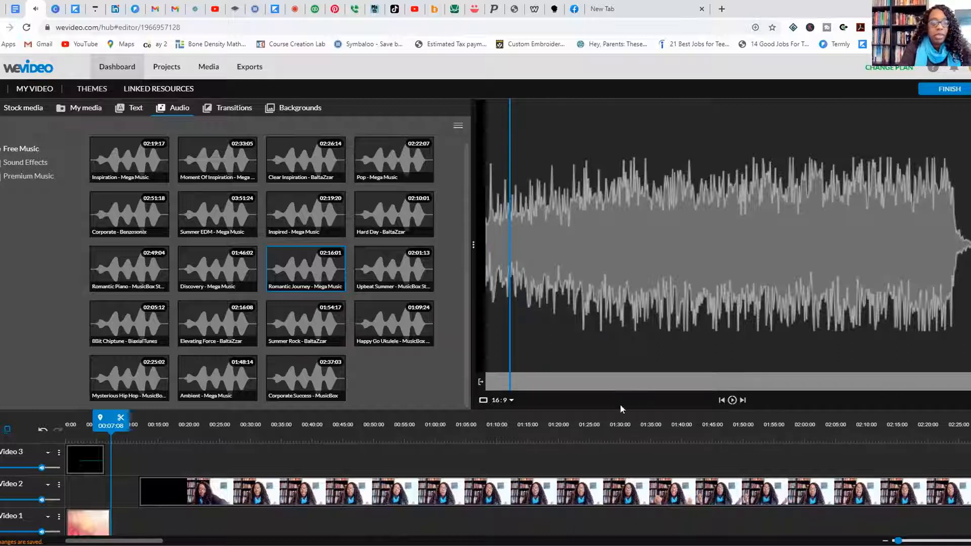
click(299, 387)
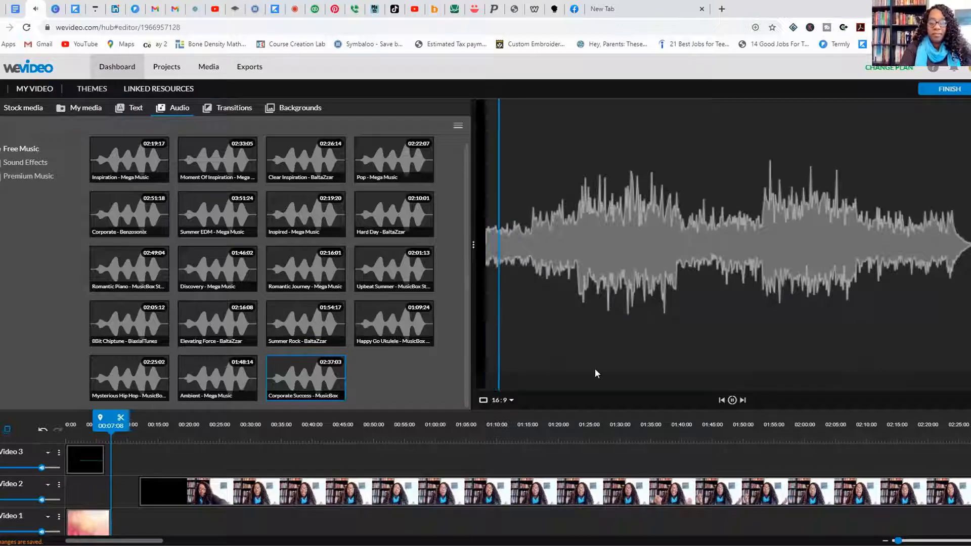
click(732, 401)
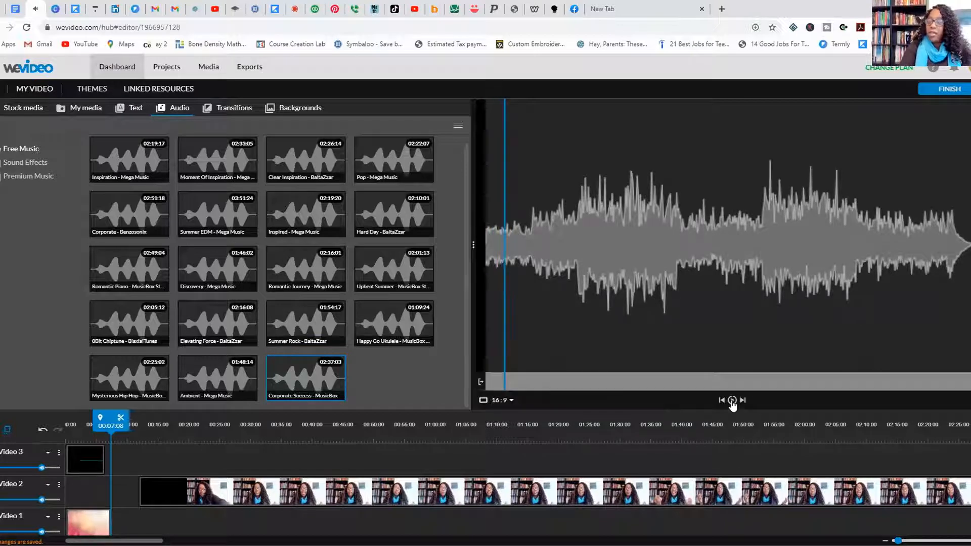
Step: Preview the Inspiration, Moment Of Inspiration and Romantic Piano tracks from the free music
click(122, 158)
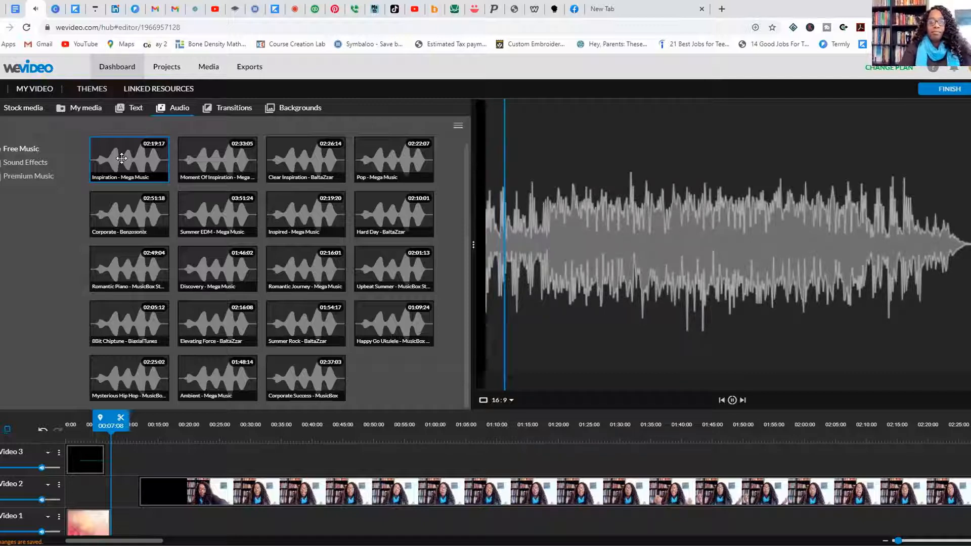
click(732, 400)
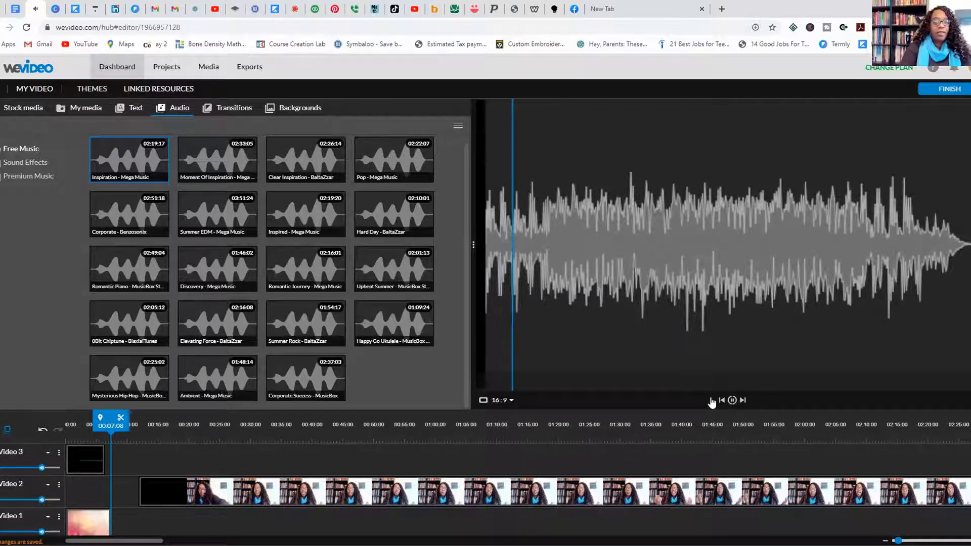
click(222, 160)
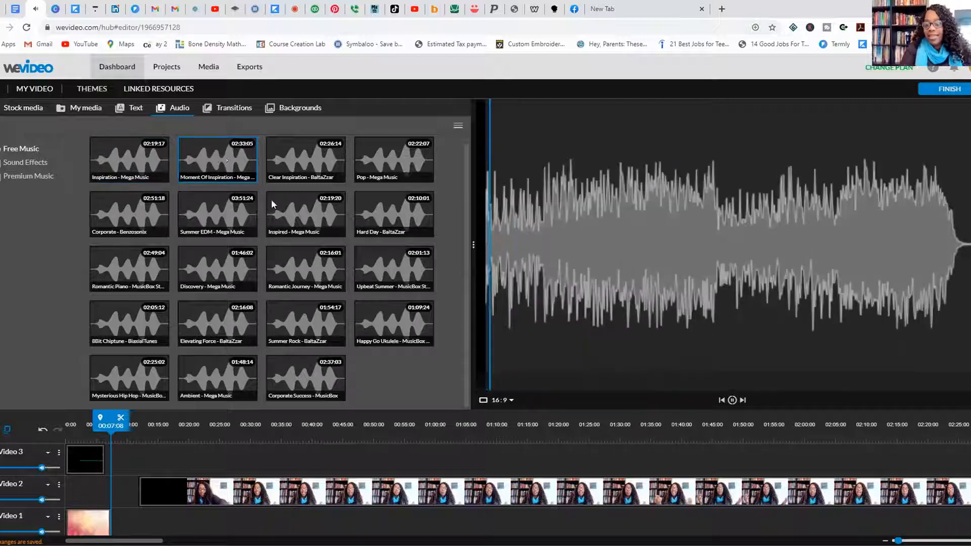
click(732, 400)
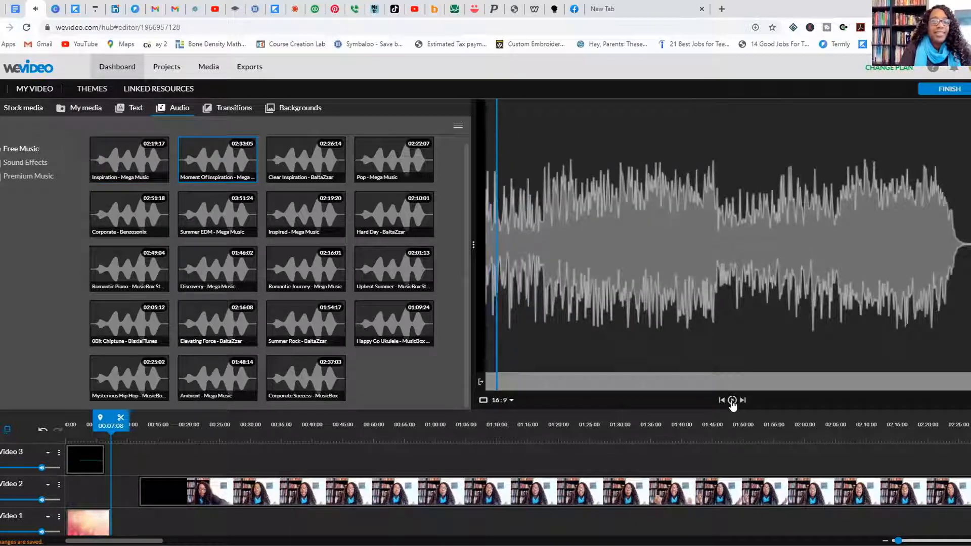
click(135, 274)
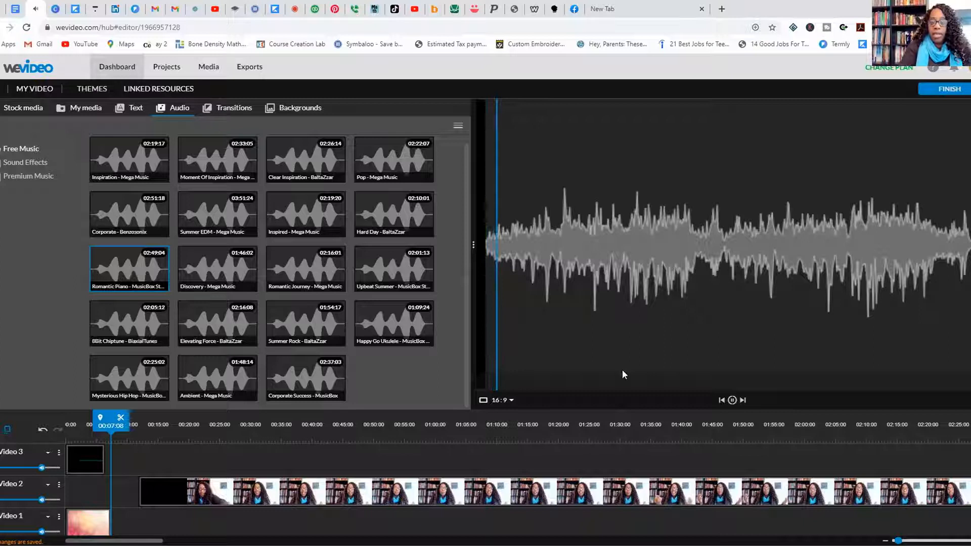
click(732, 400)
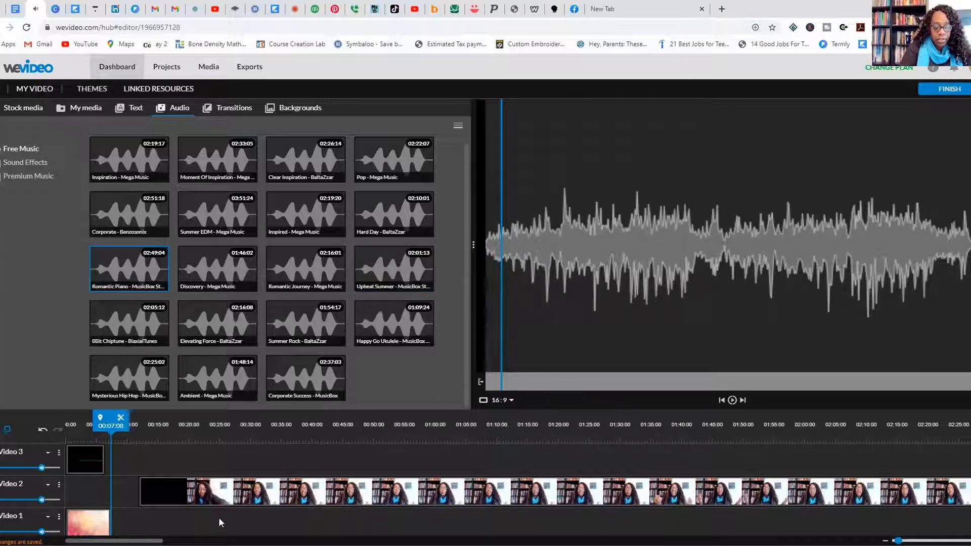
Step: Add the Romantic Piano track to Audio 1 at the very start of the timeline
scroll(218, 515, down, 1)
scroll(217, 505, down, 1)
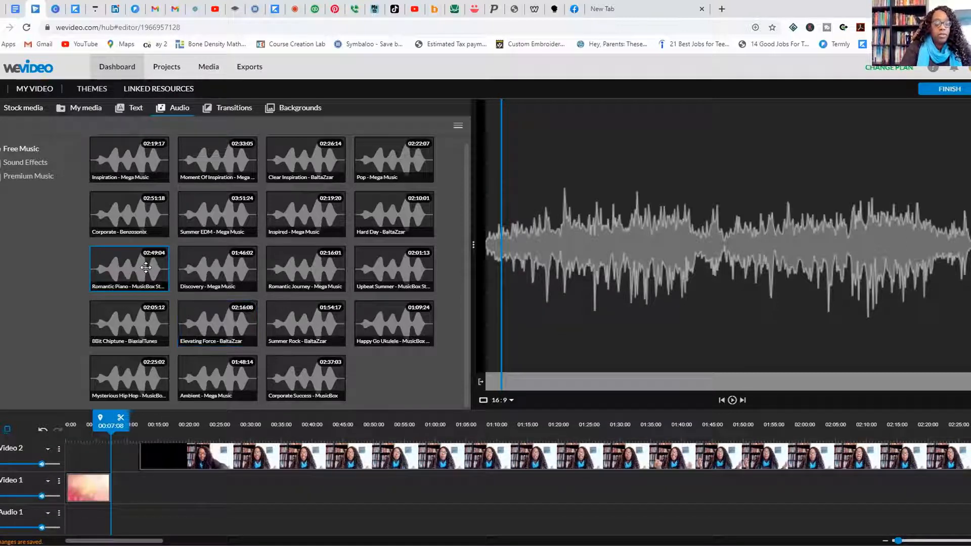
drag(150, 429, 83, 511)
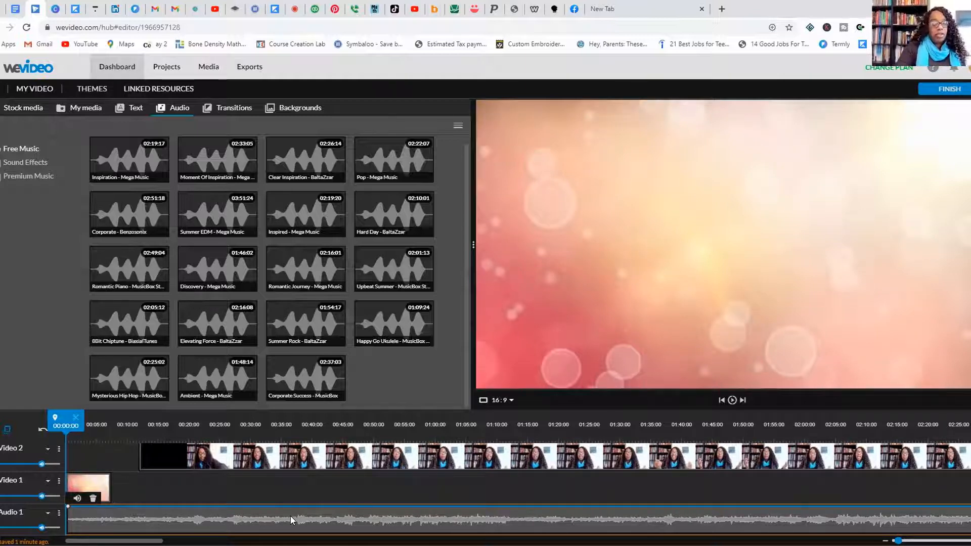
Step: Split the Romantic Piano clip at 00:09:03, delete the part after the cut, and play the intro from the start
scroll(290, 516, up, 2)
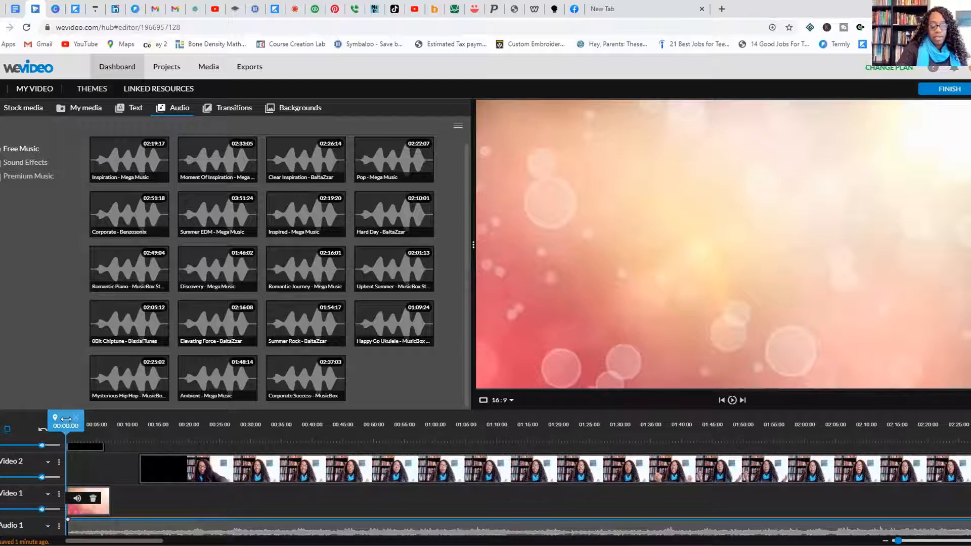
drag(65, 419, 122, 419)
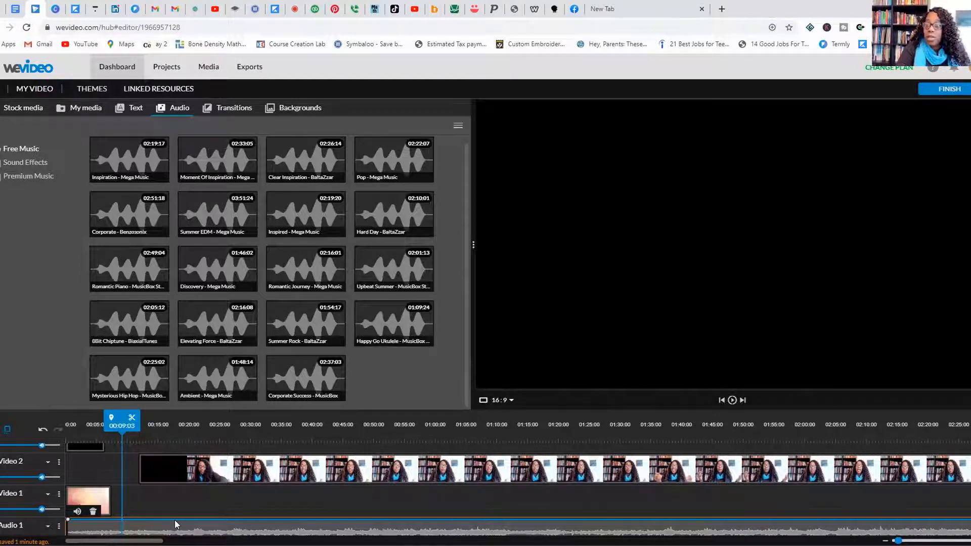
click(131, 421)
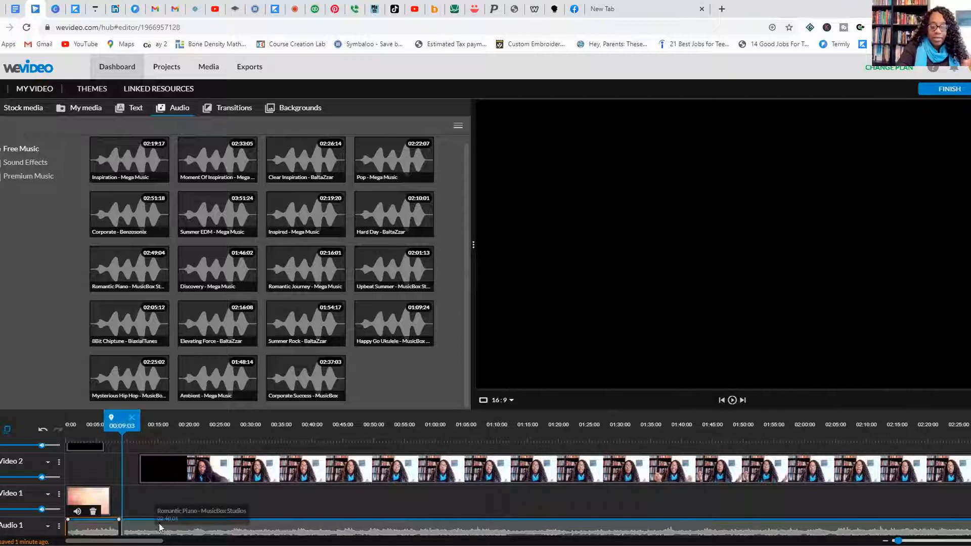
click(140, 529)
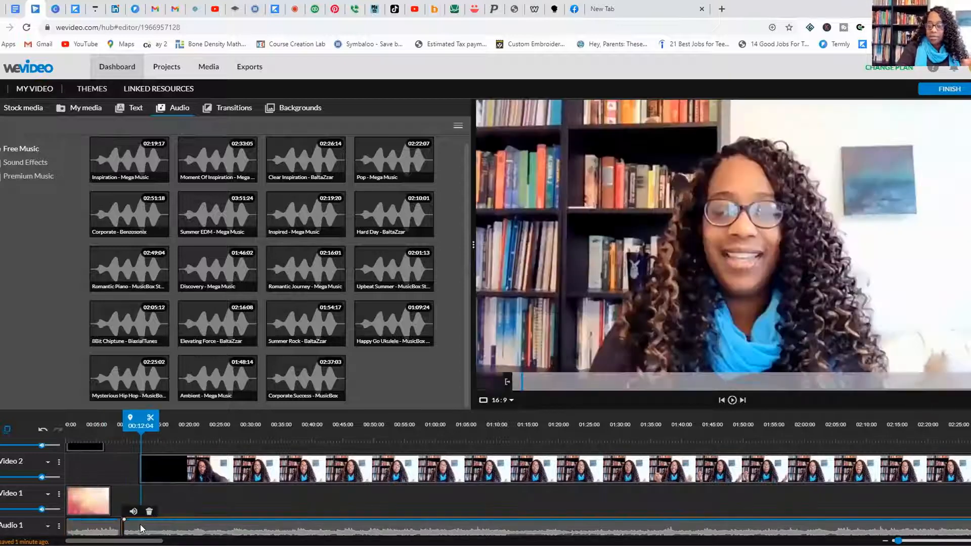
click(148, 512)
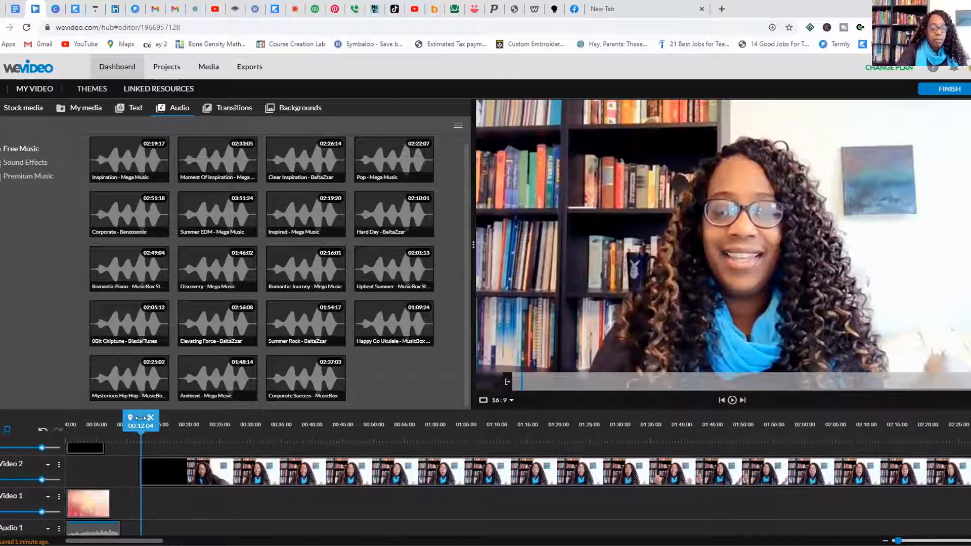
click(63, 408)
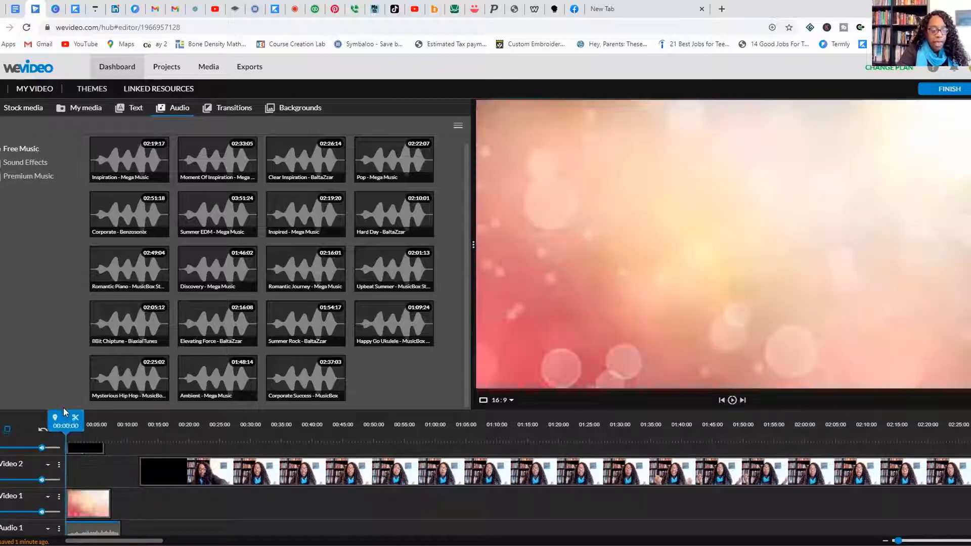
click(732, 401)
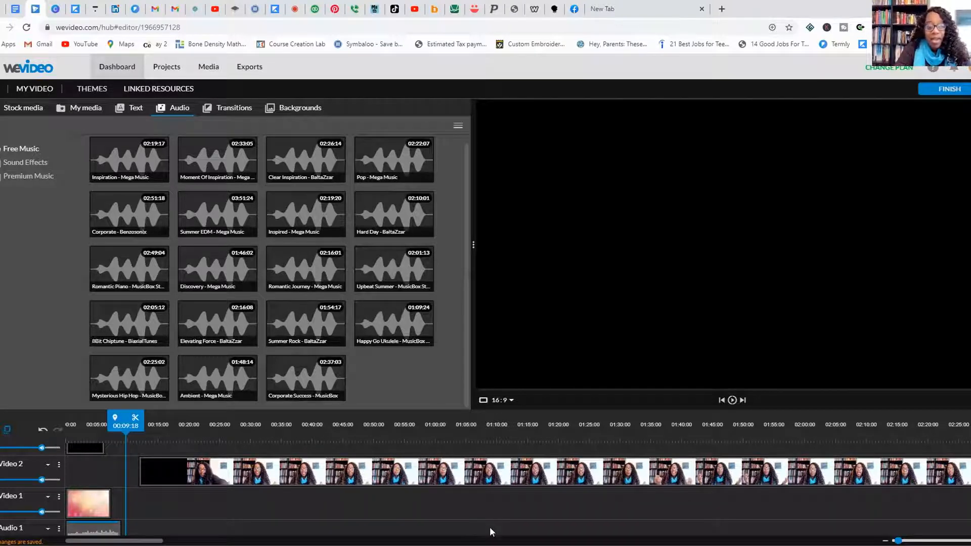
Step: Lower the Romantic Piano clip's volume to 50% at its start and to the minimum at its end, and play back the intro
scroll(471, 515, down, 1)
scroll(471, 520, down, 1)
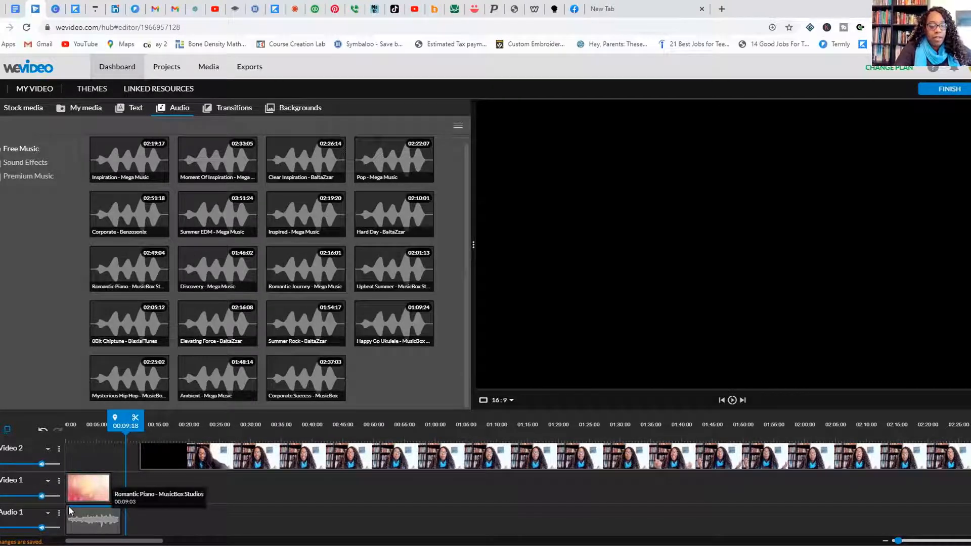
click(89, 519)
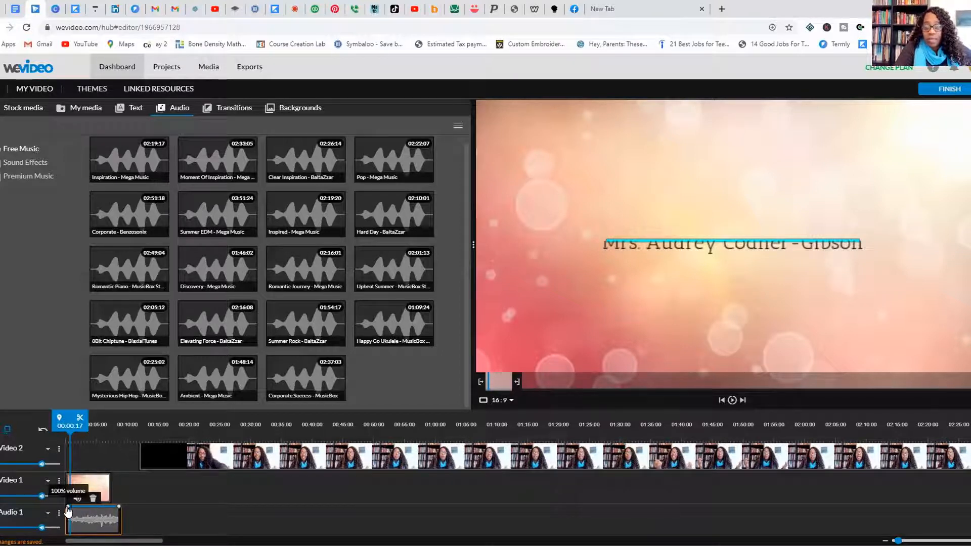
drag(68, 506, 66, 520)
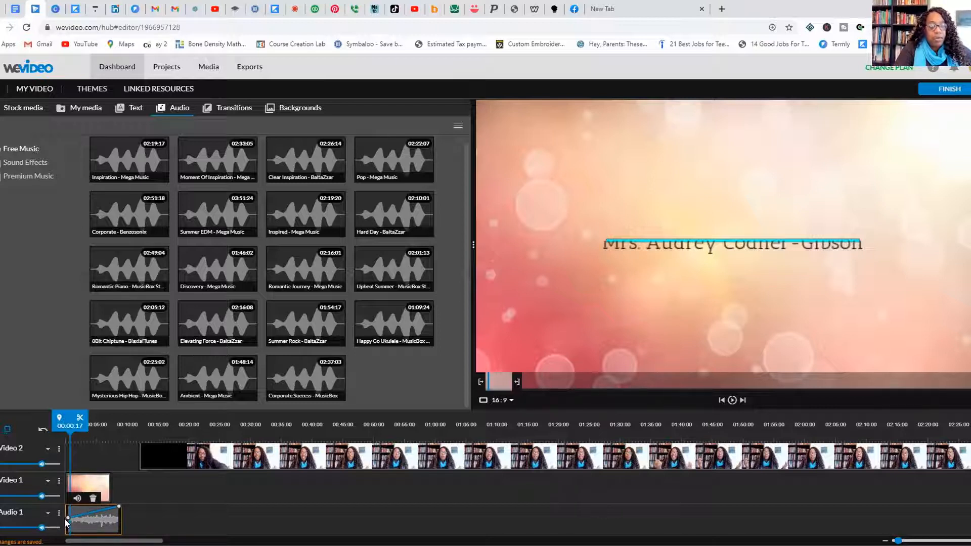
drag(68, 519, 68, 521)
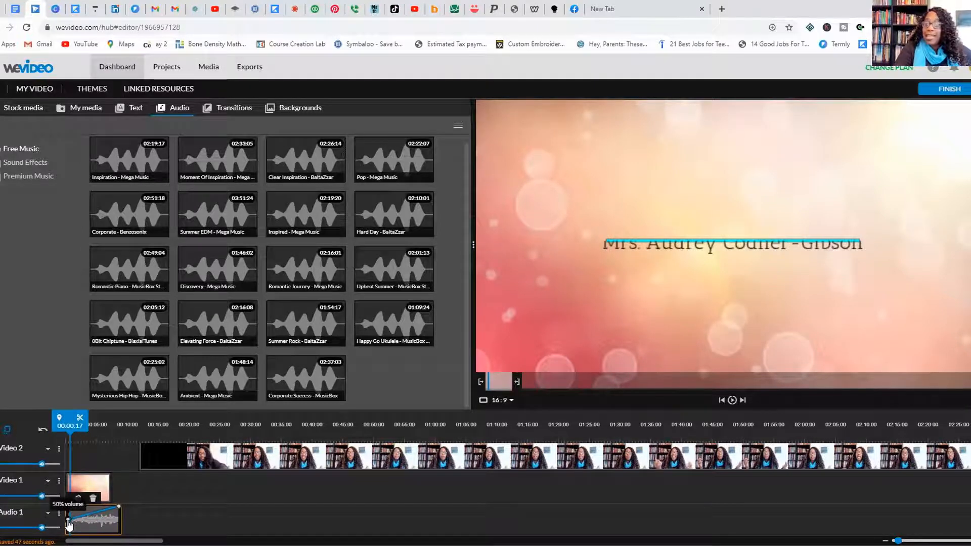
mouse_move(118, 511)
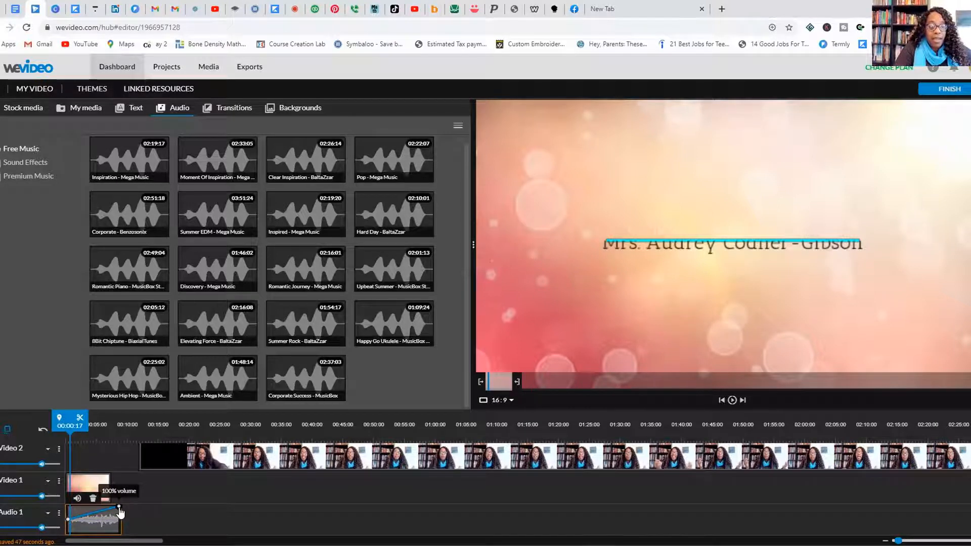
drag(118, 511, 119, 533)
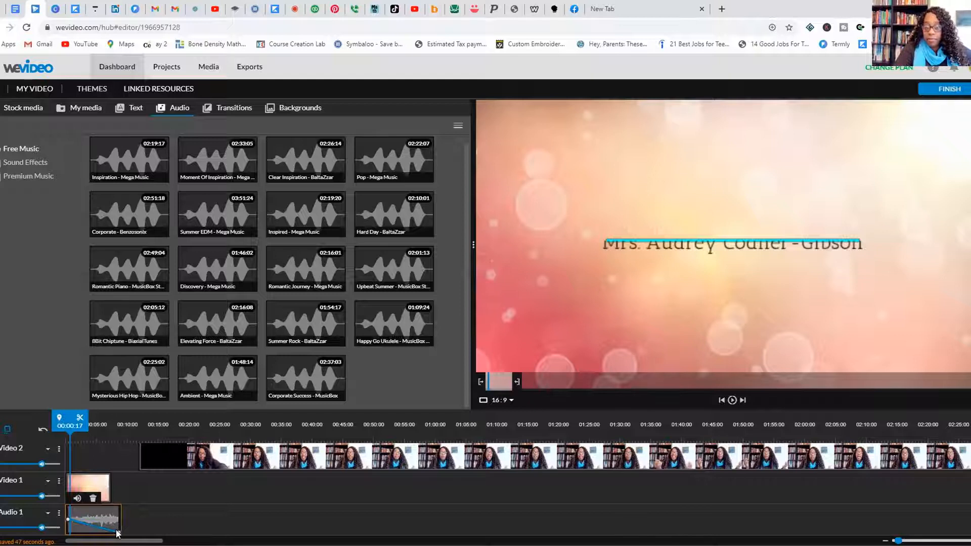
click(721, 401)
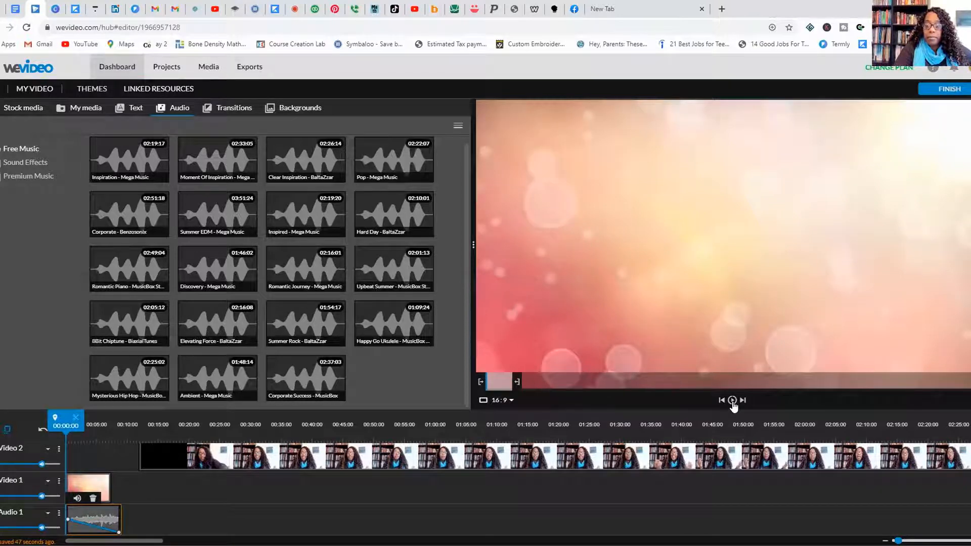
click(732, 401)
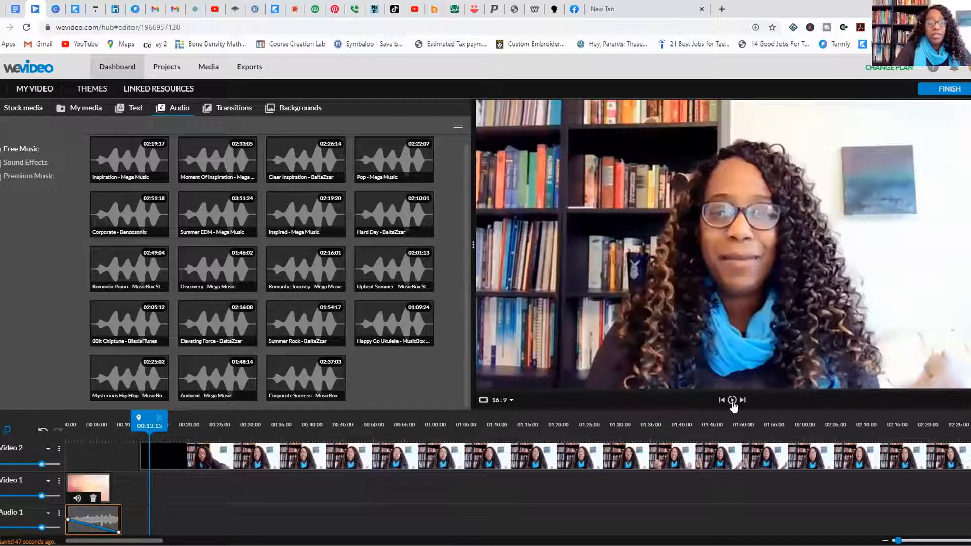
Step: Browse the standard transitions library to see which effects are available
click(236, 110)
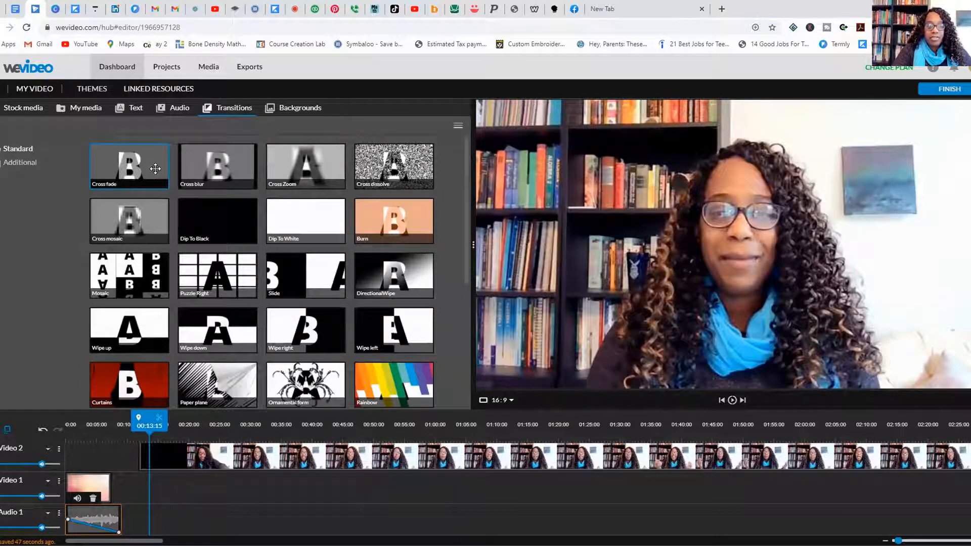
scroll(172, 243, down, 1)
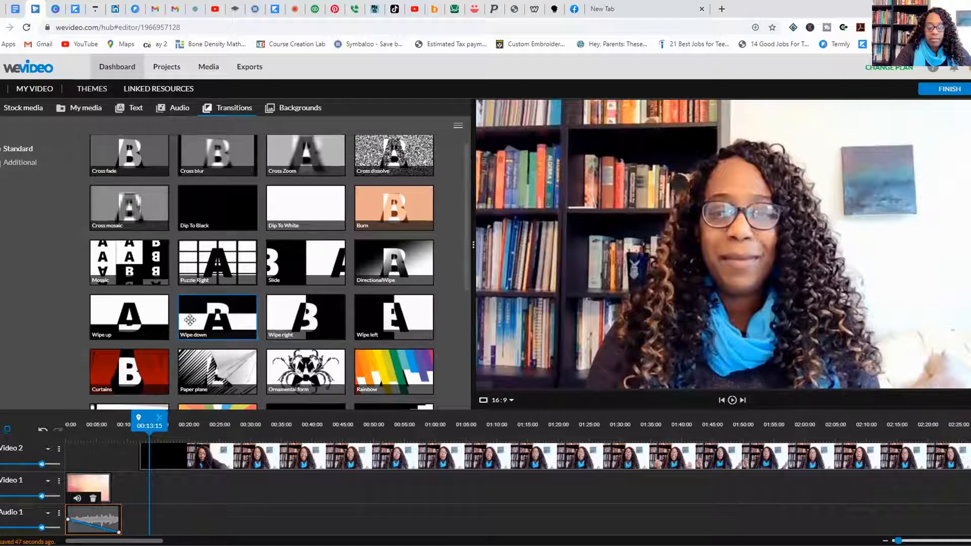
scroll(190, 319, down, 3)
scroll(218, 281, down, 1)
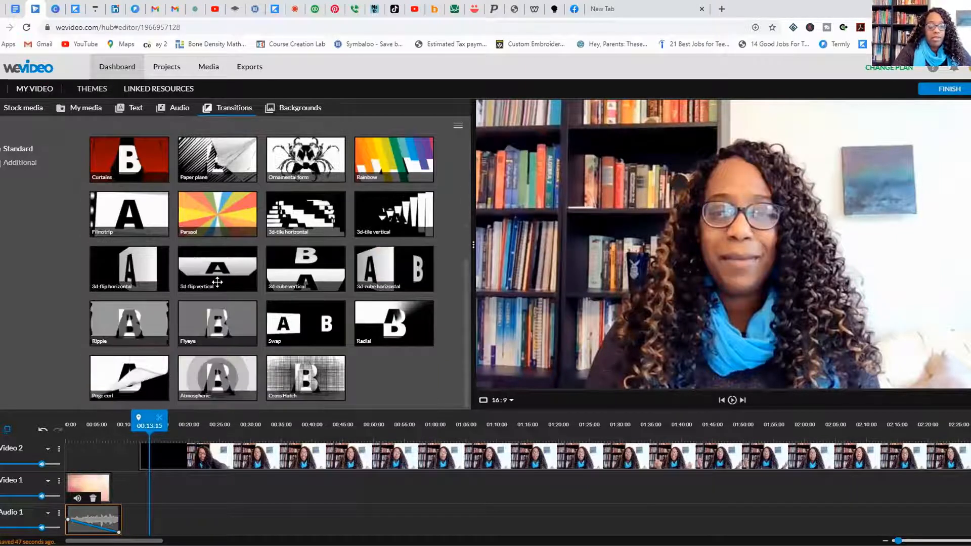
scroll(217, 282, up, 3)
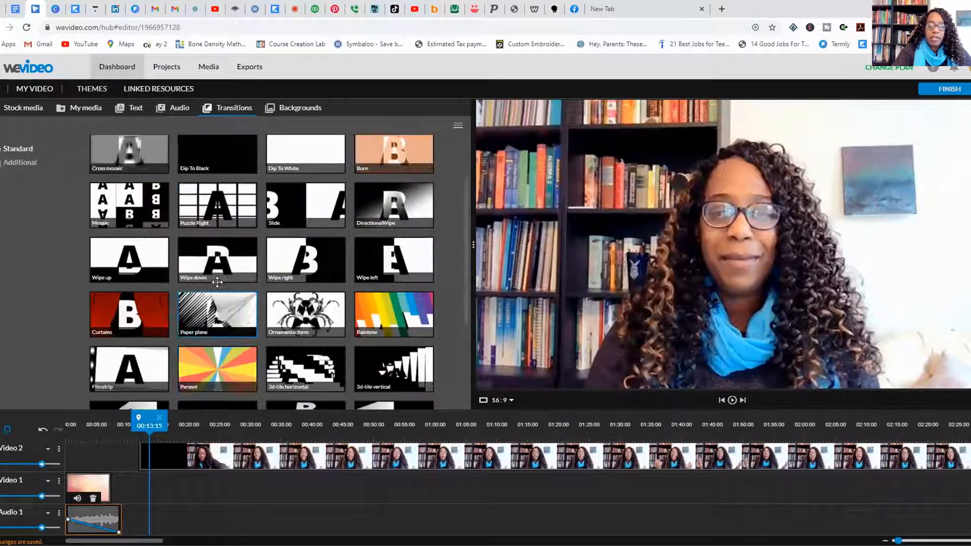
scroll(217, 282, up, 1)
scroll(206, 304, up, 1)
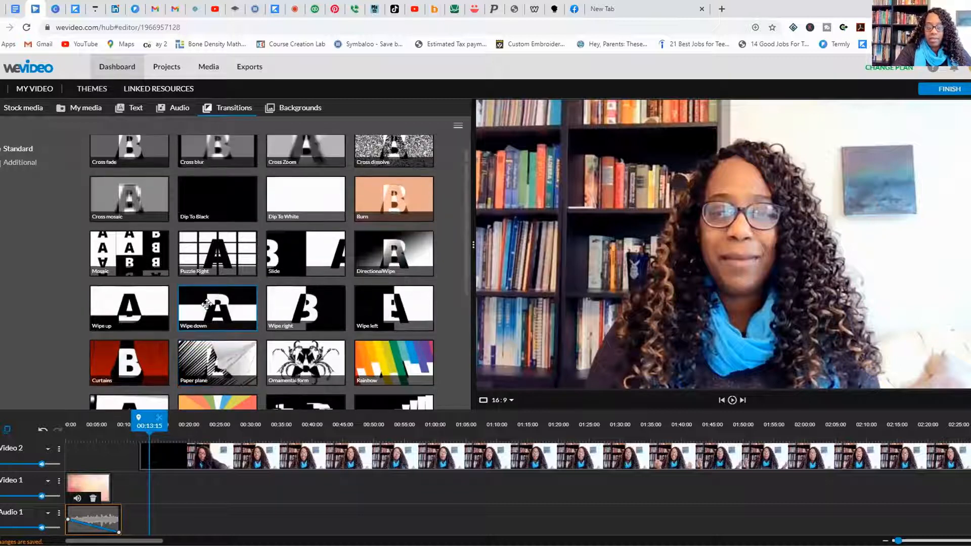
scroll(316, 229, up, 1)
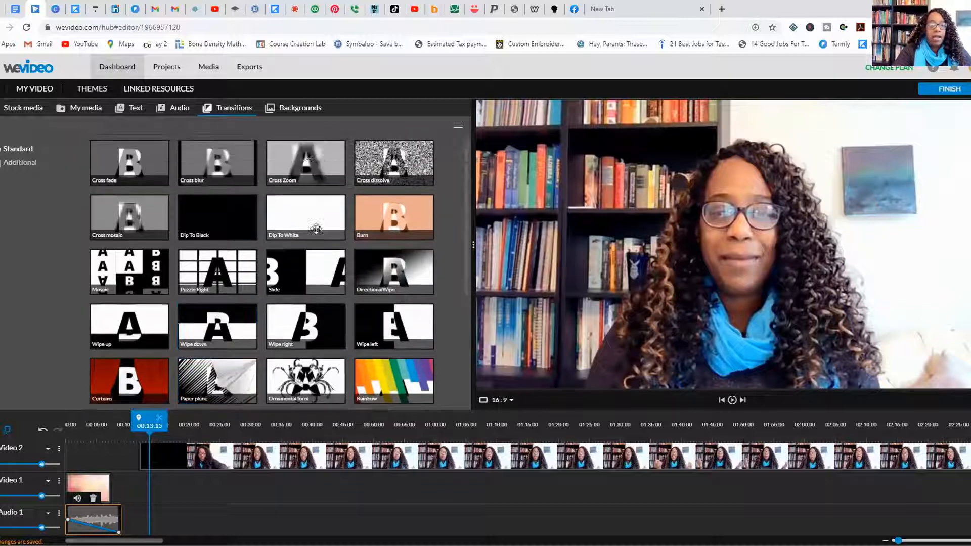
Step: Preview the Cross Zoom, Cross dissolve, Cross fade, Cross blur, Cross mosaic, Wipe up and Mosaic transitions
click(308, 162)
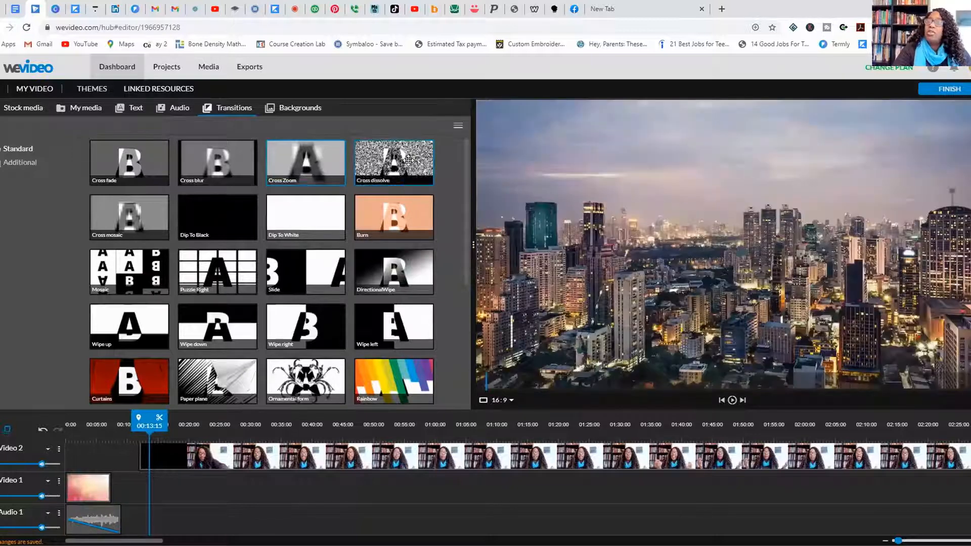
click(408, 160)
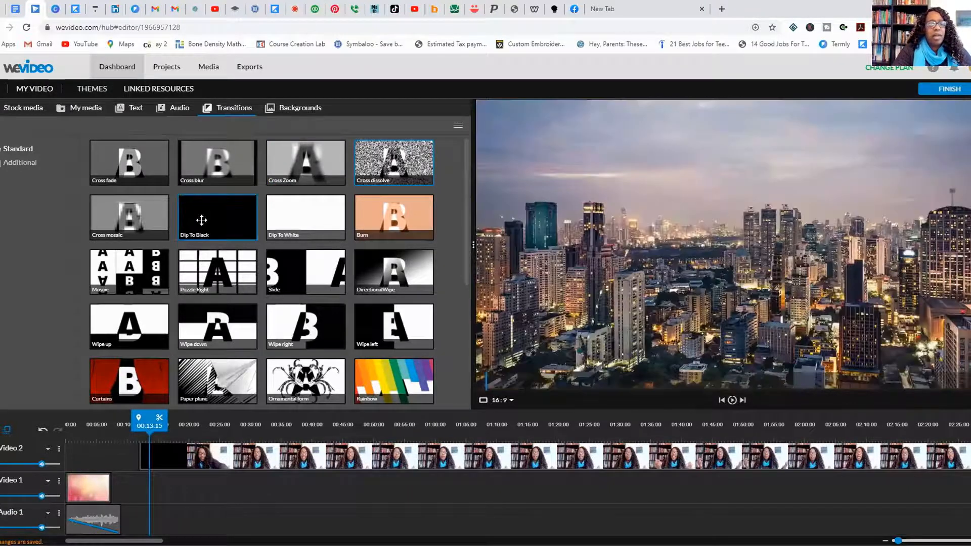
click(131, 173)
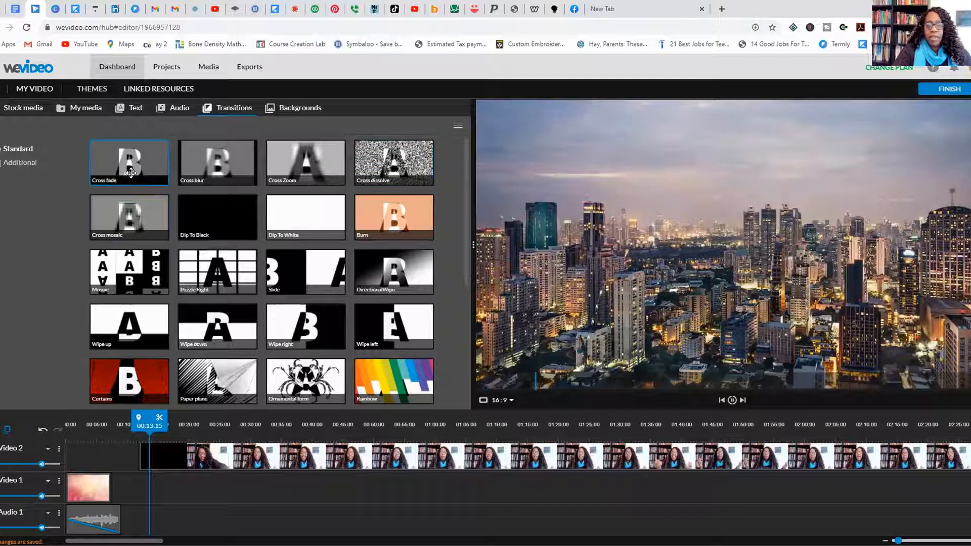
click(210, 162)
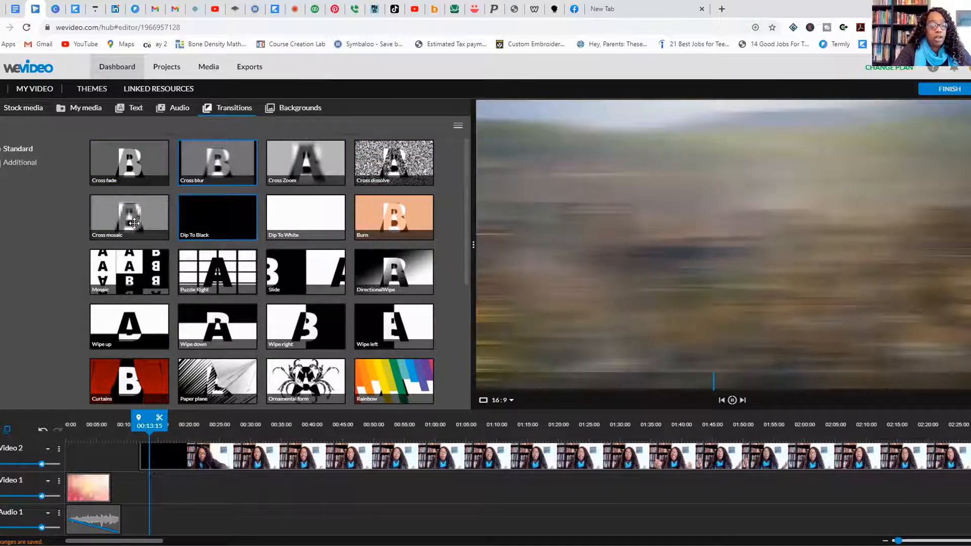
click(134, 222)
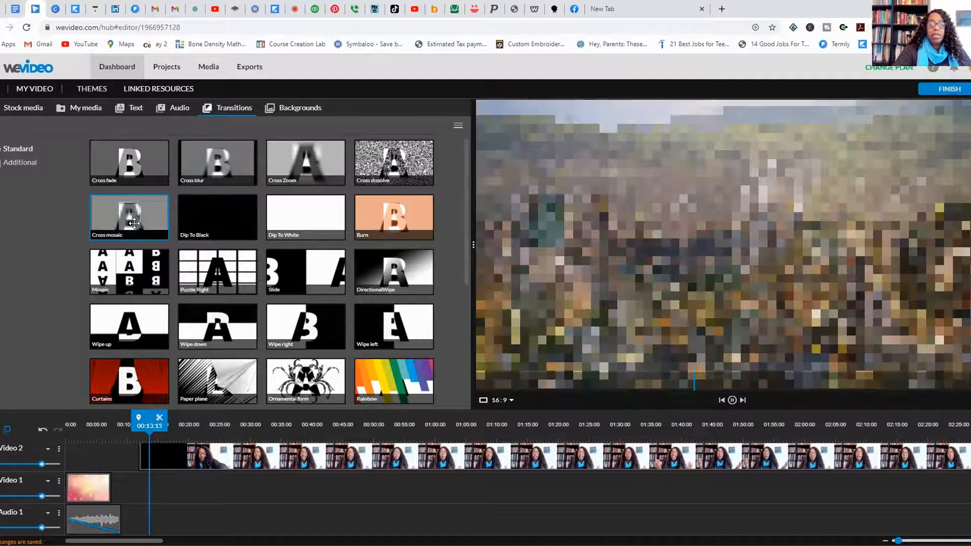
click(163, 310)
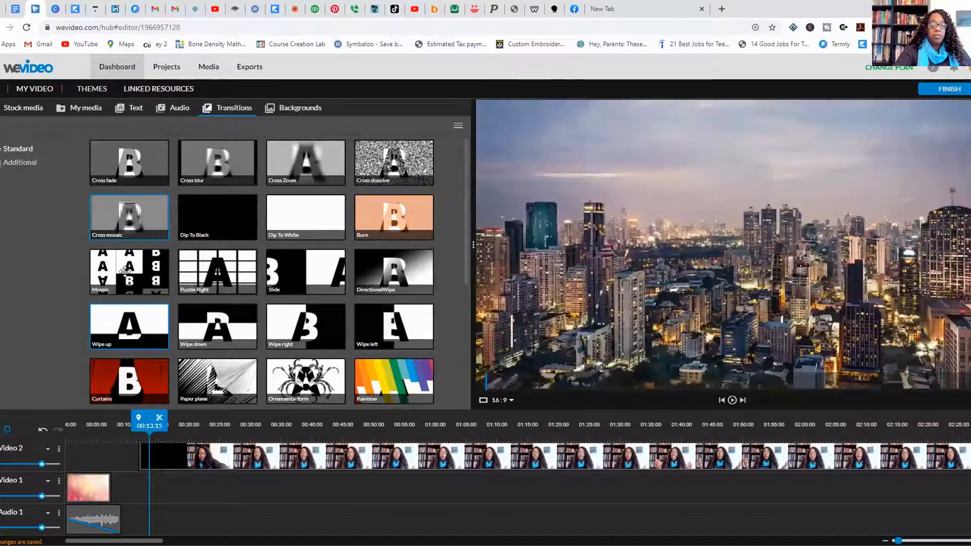
click(125, 271)
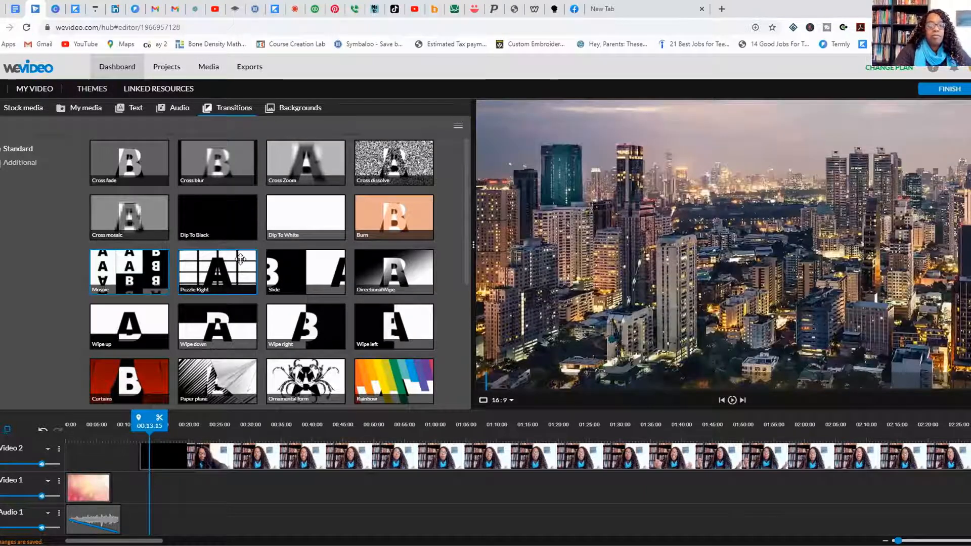
Step: Add a Cross blur transition at the end of the background clip on Video 1 and open its settings
mouse_move(220, 168)
mouse_down()
mouse_move(220, 239)
mouse_move(174, 317)
mouse_move(143, 465)
mouse_move(125, 490)
mouse_move(118, 464)
mouse_up()
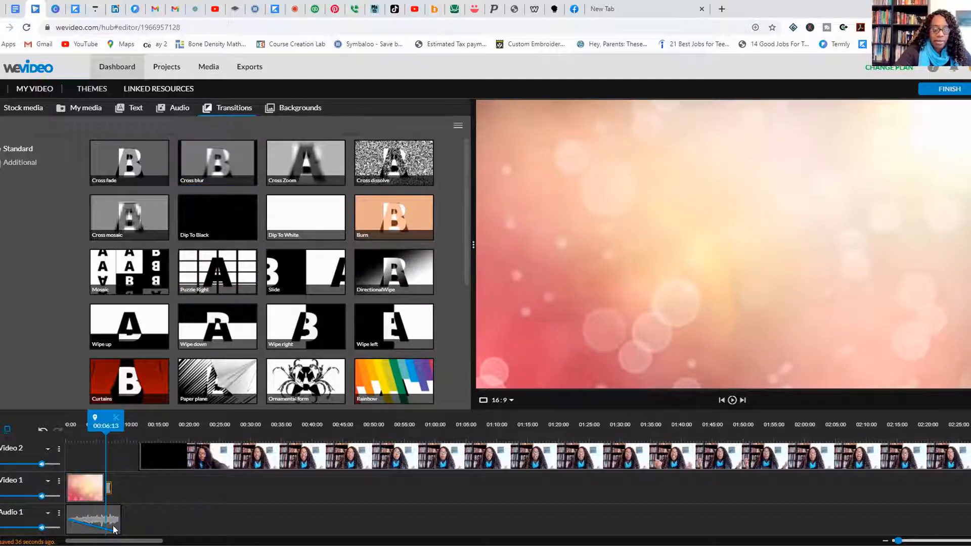
scroll(115, 530, up, 1)
scroll(114, 488, down, 2)
click(109, 488)
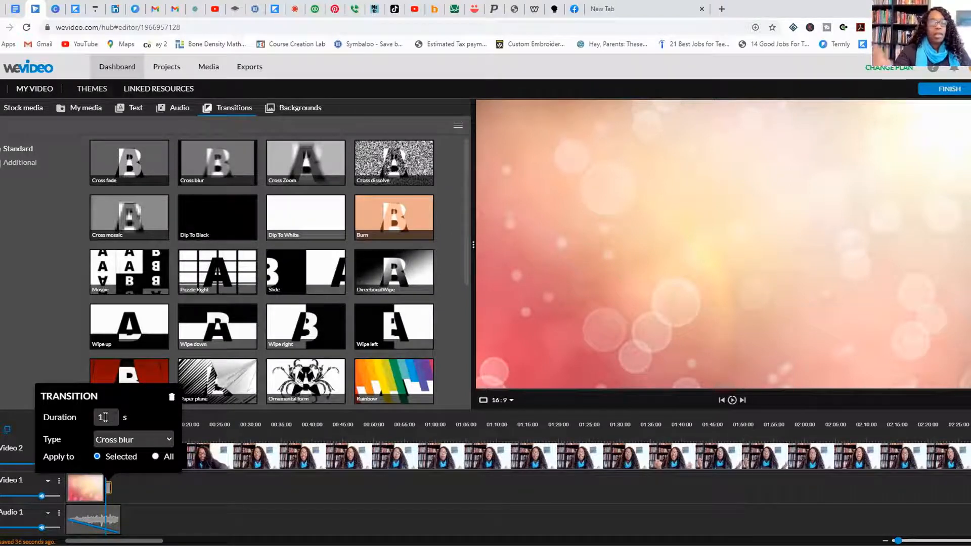
Step: Set the duration of the Cross blur transition on Video 1 to 1 s
click(123, 524)
click(113, 521)
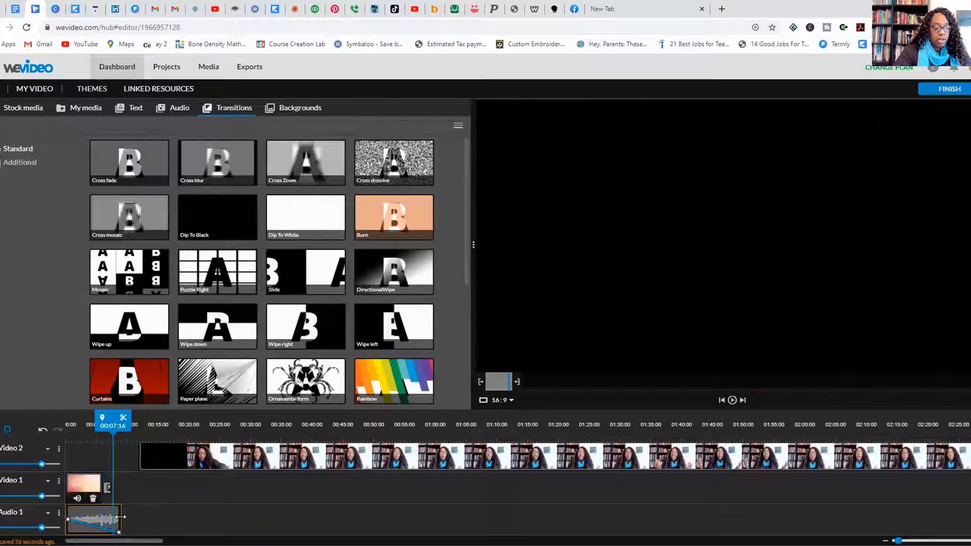
click(105, 481)
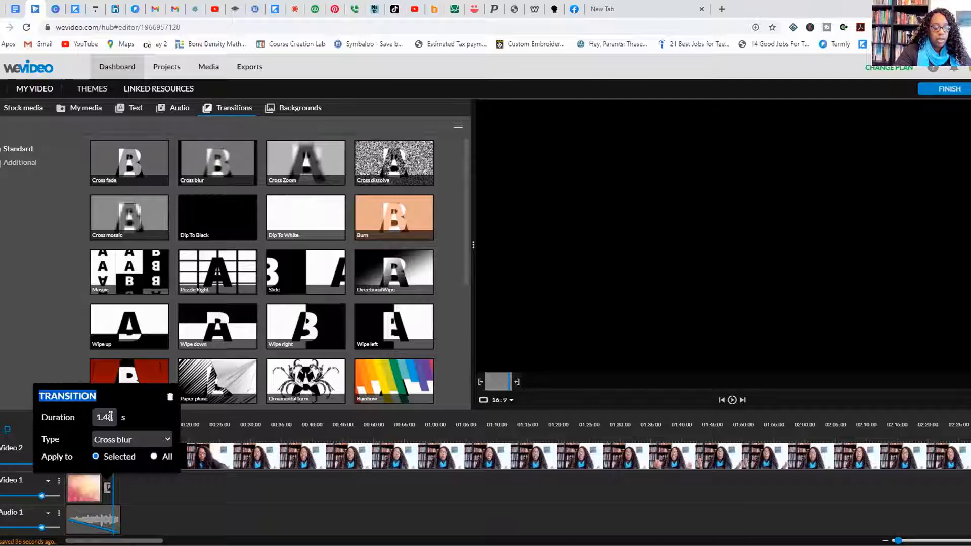
click(111, 416)
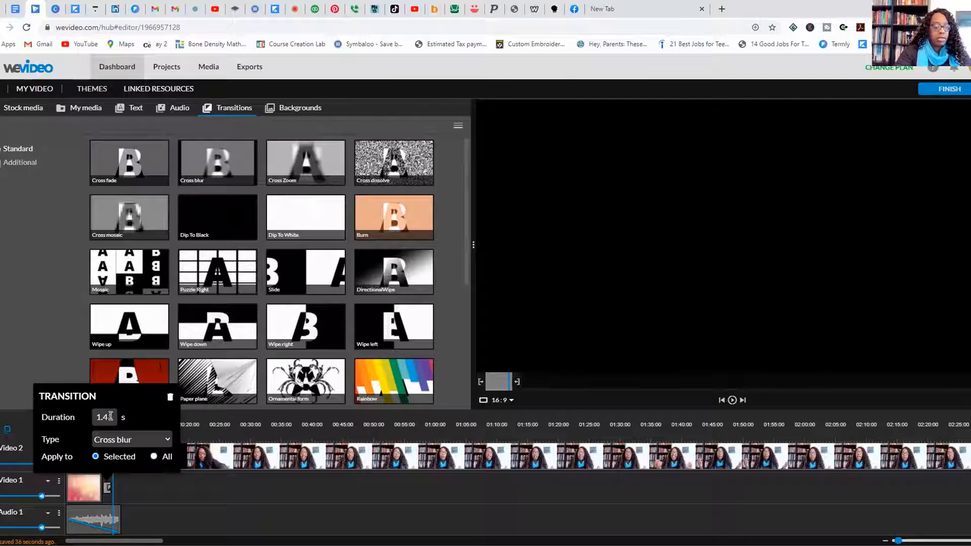
key(BackSpace)
key(BackSpace)
key(Return)
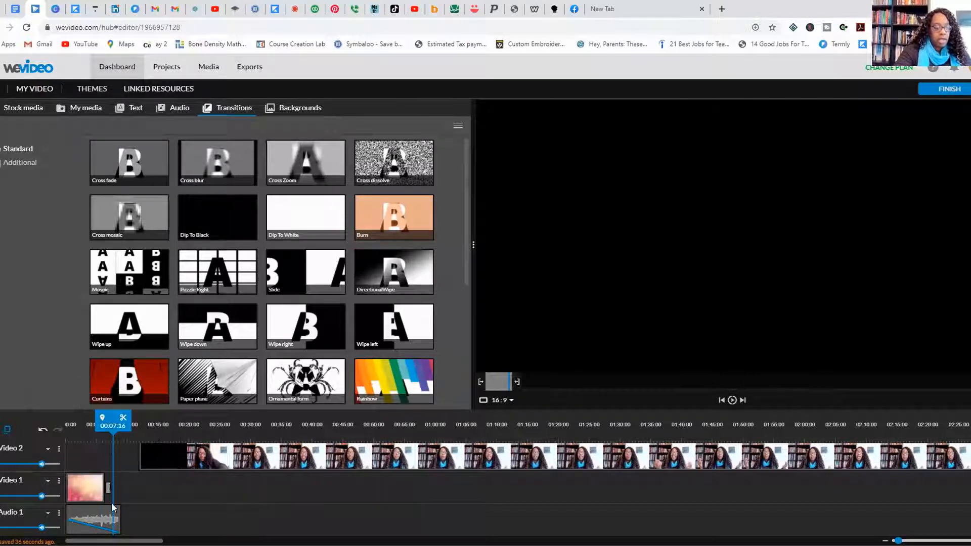
Step: Trim the end of the Romantic Piano clip on Audio 1 back to 00:07:13
click(121, 518)
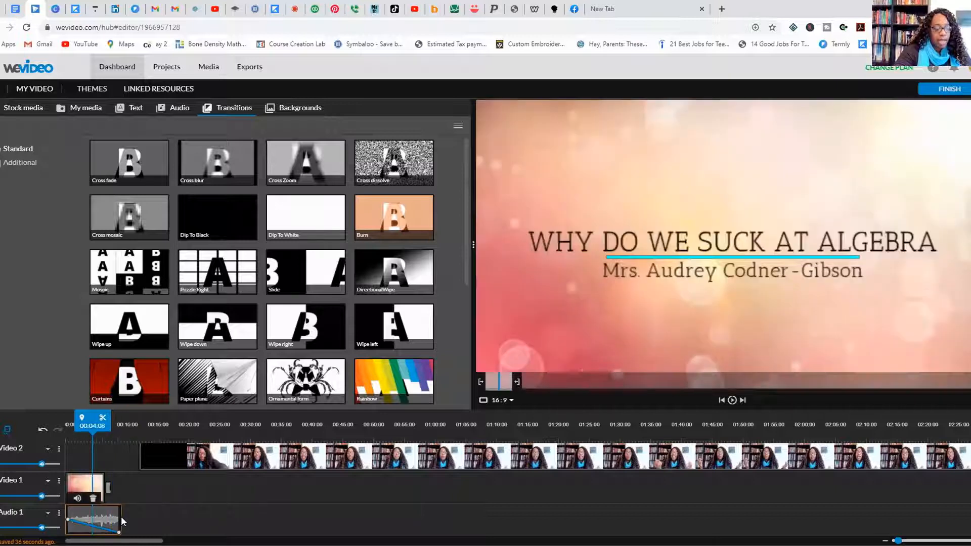
click(118, 518)
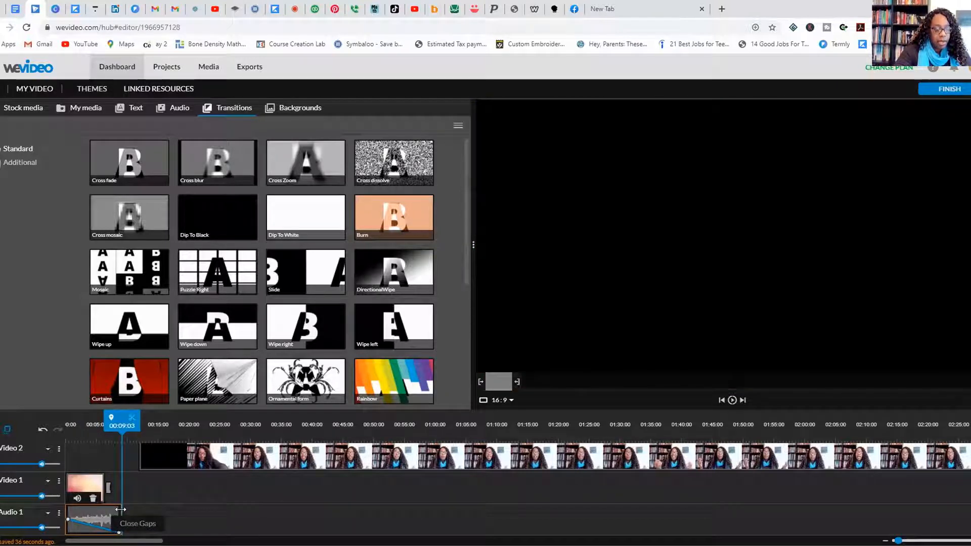
drag(121, 509, 109, 511)
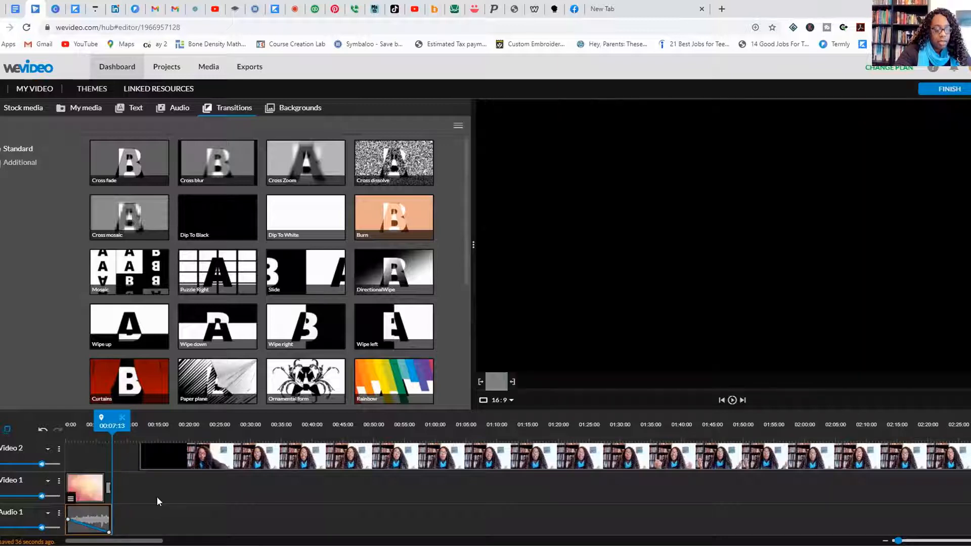
Step: Move the talk clip on Video 2 earlier so that it starts at 00:07:13, right after the intro
scroll(158, 496, up, 1)
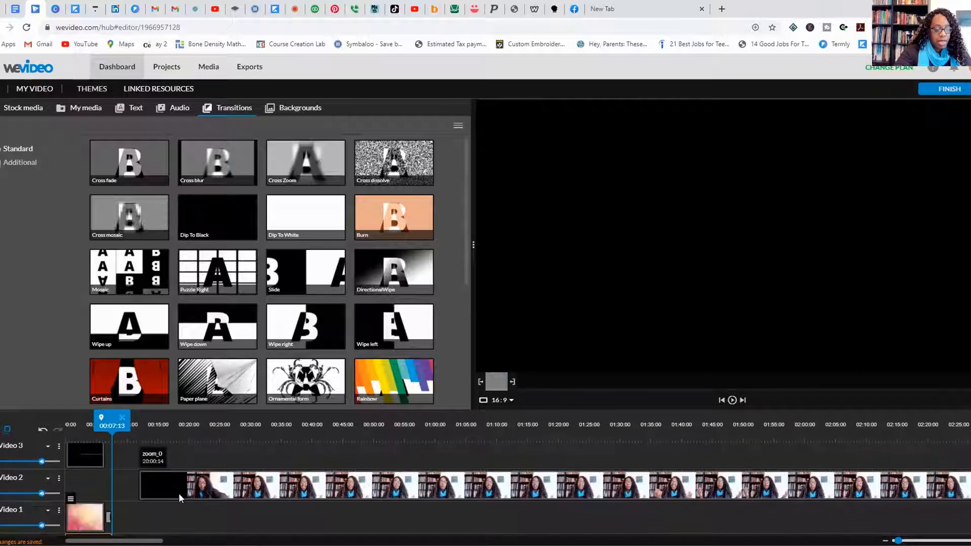
click(234, 486)
drag(234, 487, 195, 480)
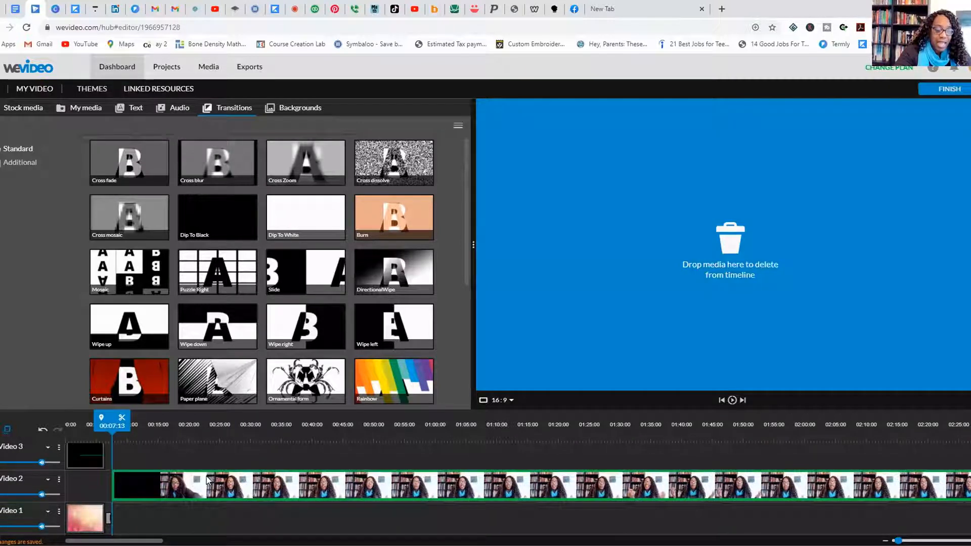
drag(158, 513, 120, 521)
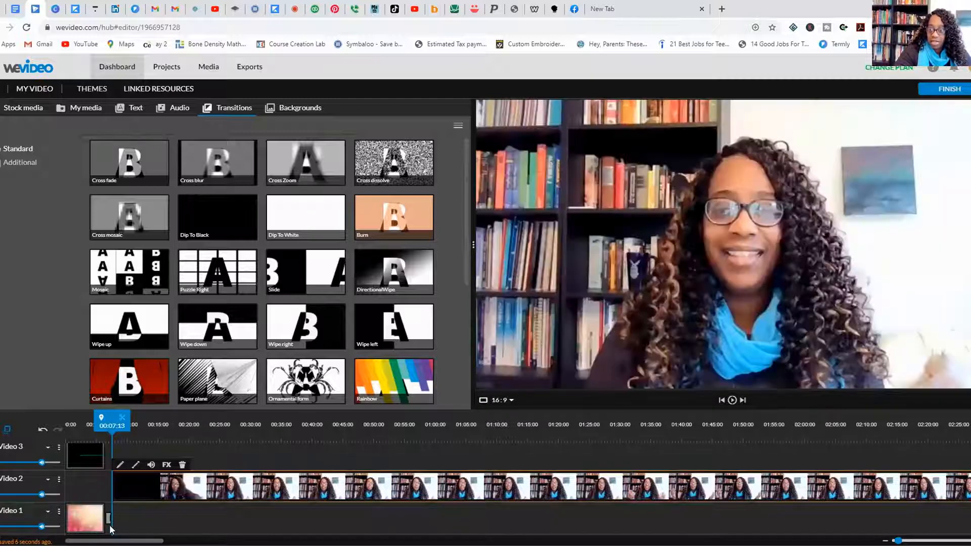
Step: Play the intro through into the talk, check the end of the timeline, and return to the start
drag(114, 424, 57, 425)
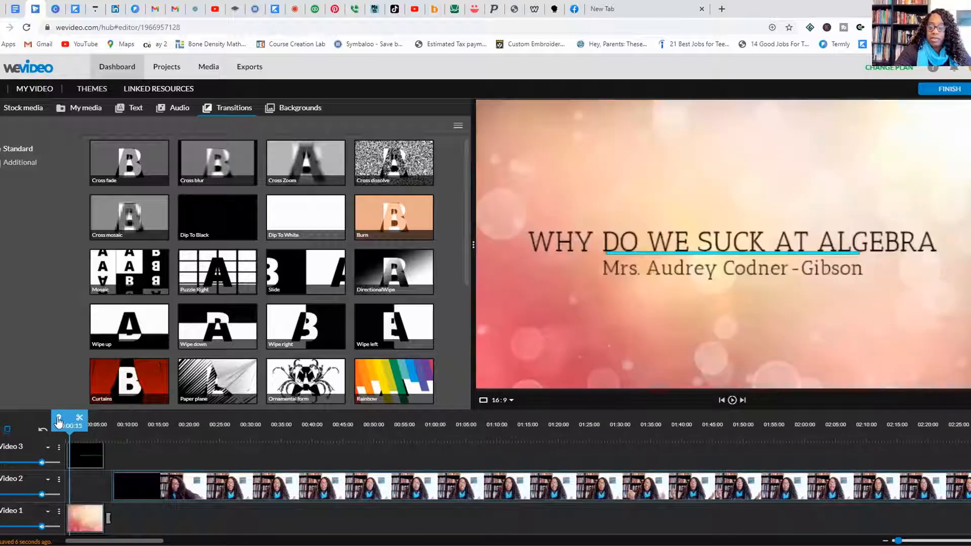
click(732, 401)
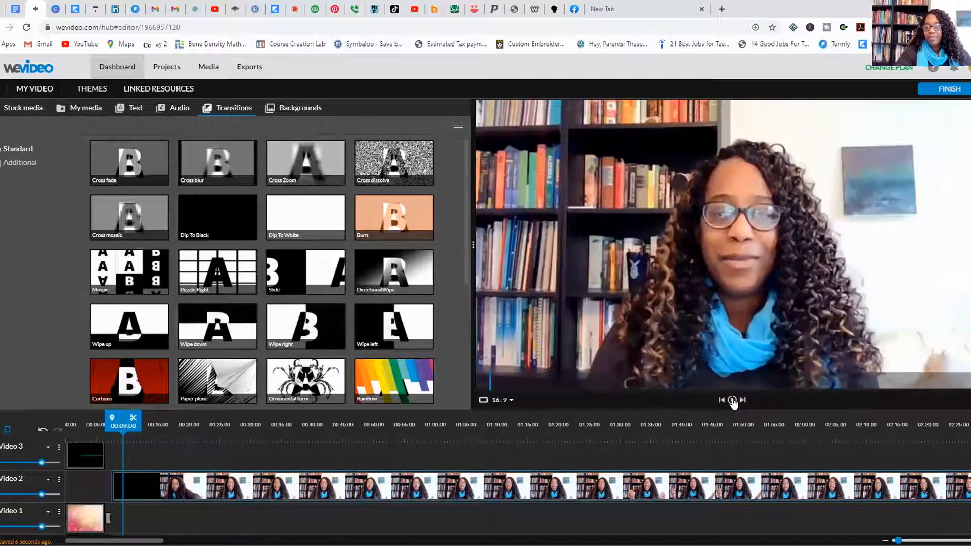
click(733, 401)
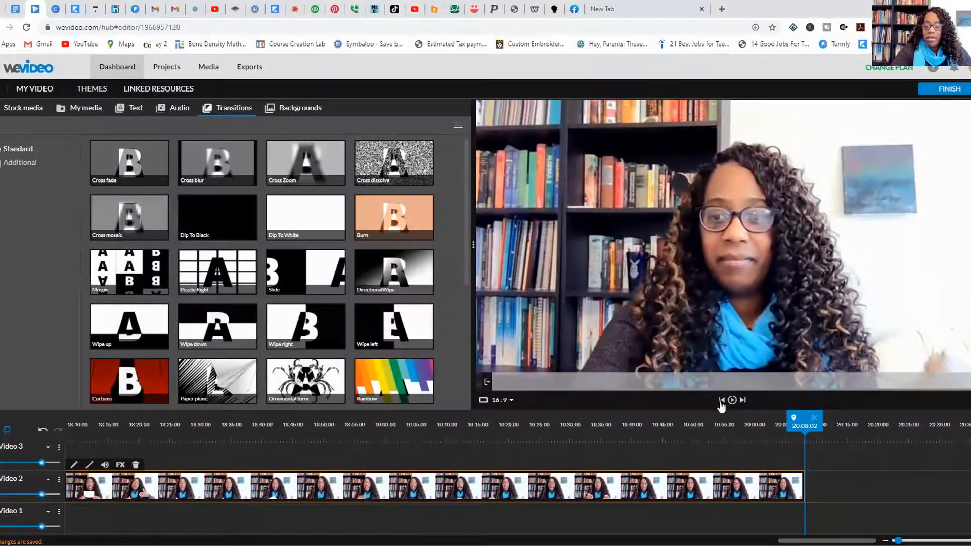
click(721, 400)
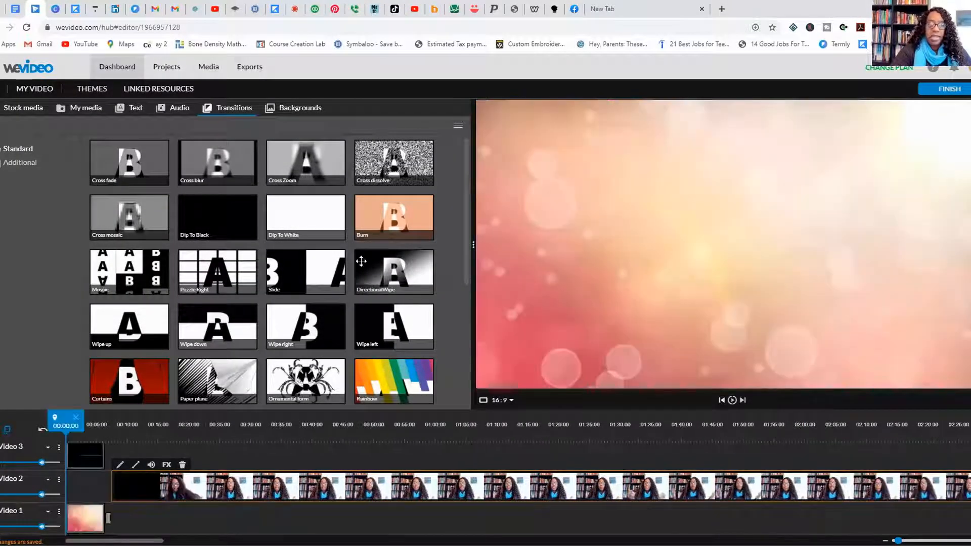
Step: Try the stock clip of a girl making a heart shape on Video 3 at 00:30:15 and preview it over the talk
click(14, 114)
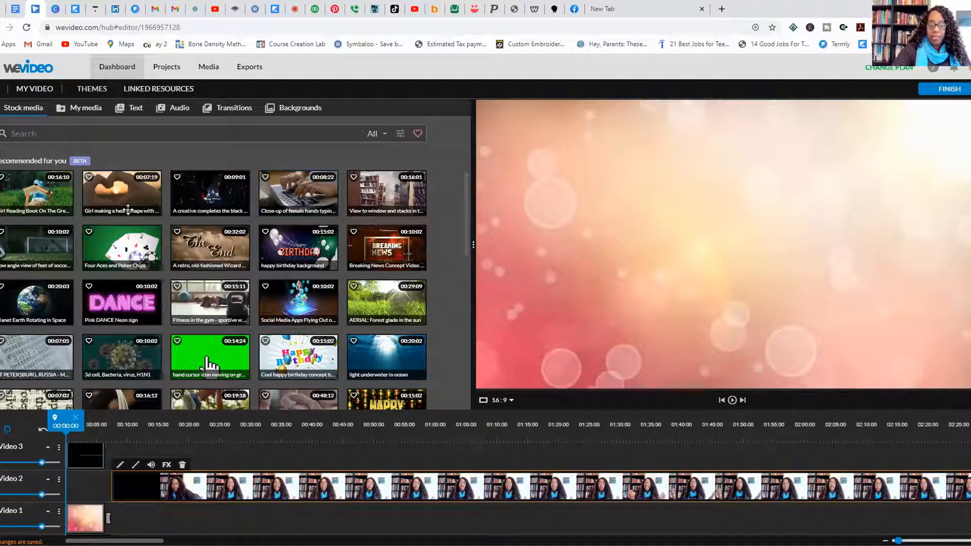
drag(123, 201, 268, 450)
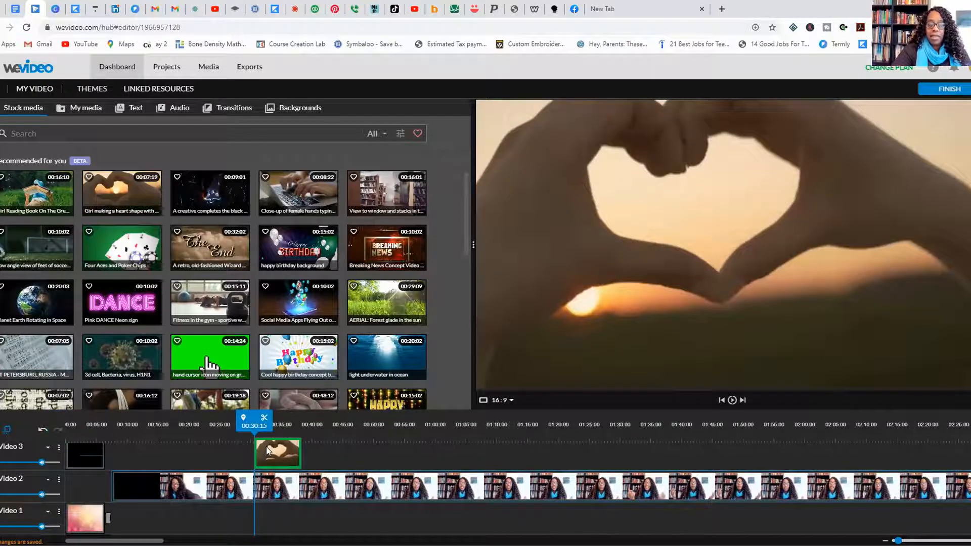
click(256, 423)
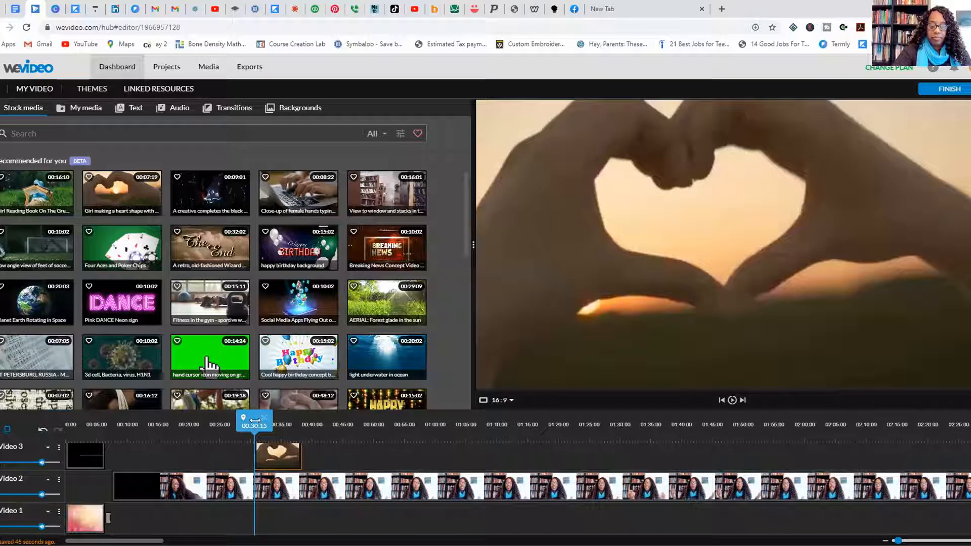
drag(256, 423, 225, 423)
click(732, 400)
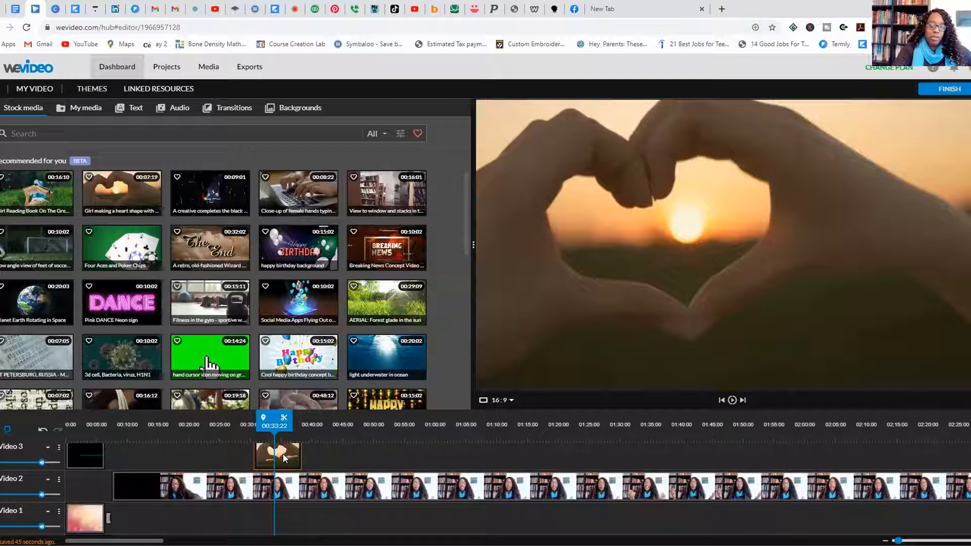
Step: Delete the heart-shape stock clip from Video 3 and jump to the end of the timeline
key(Delete)
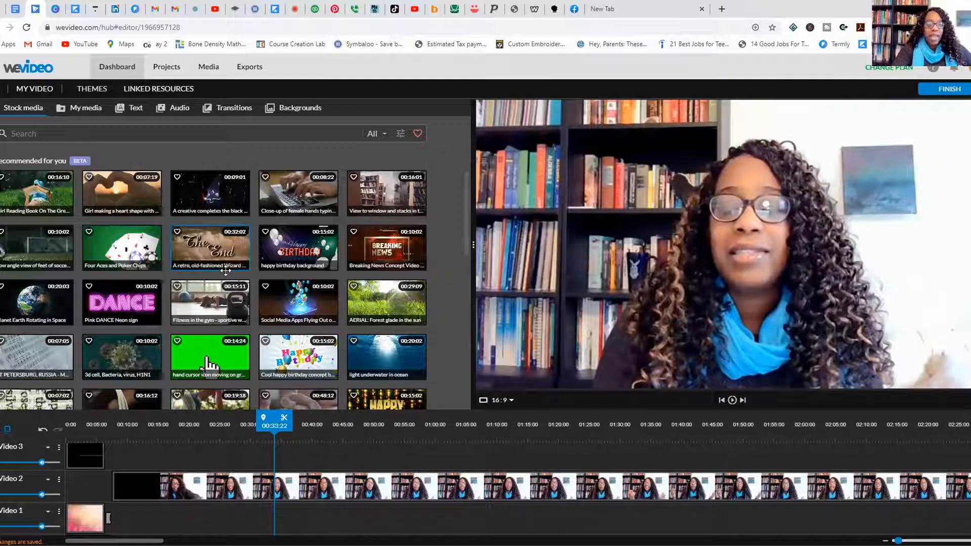
click(743, 400)
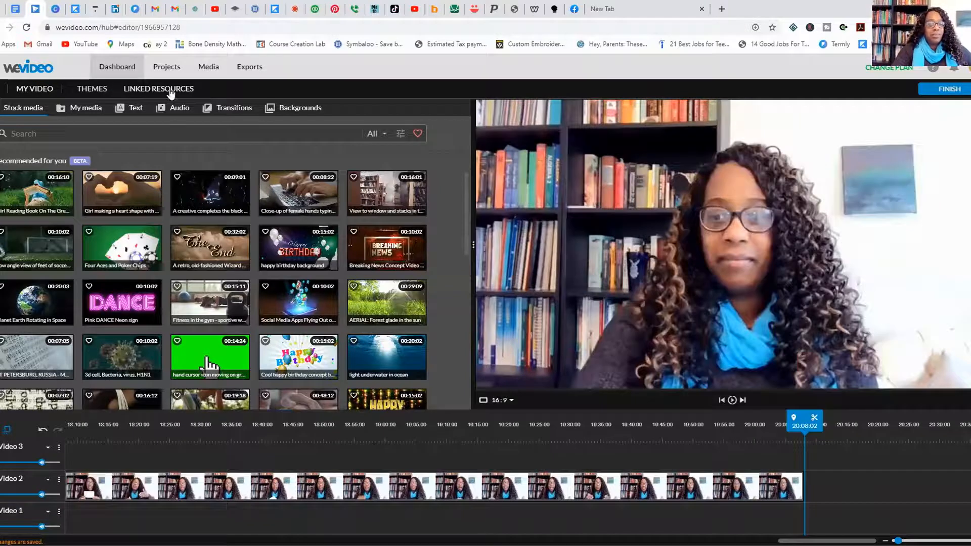
Step: Add the "Peach, Purple and Yellow Freestyle Art Cooking Youtube Outro" clip to Video 2 at 20:09:22, shortly after the talk
click(81, 112)
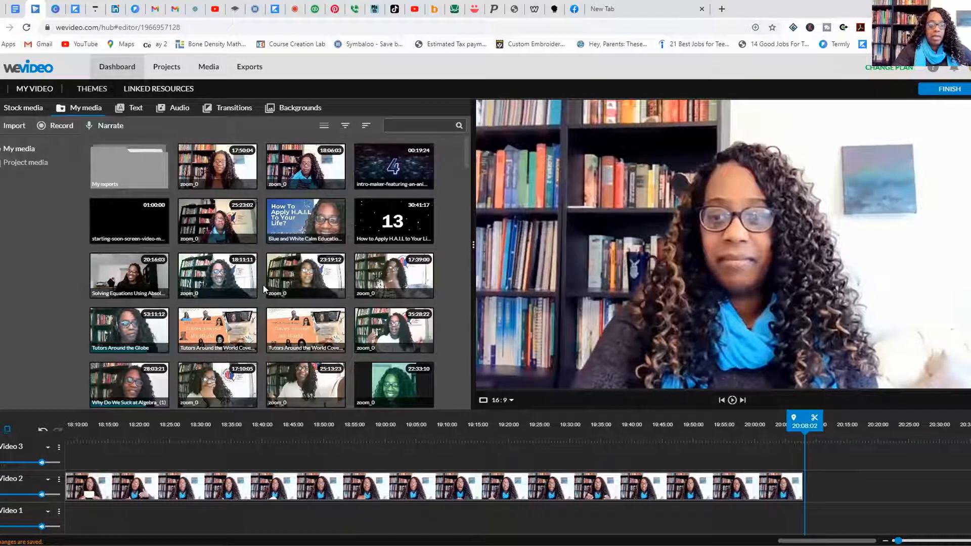
scroll(258, 264, down, 1)
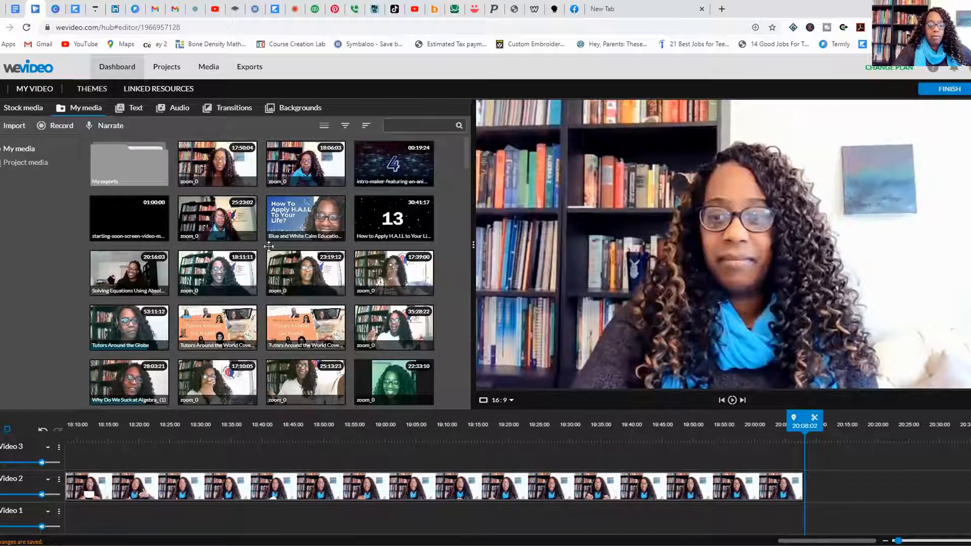
scroll(268, 246, down, 2)
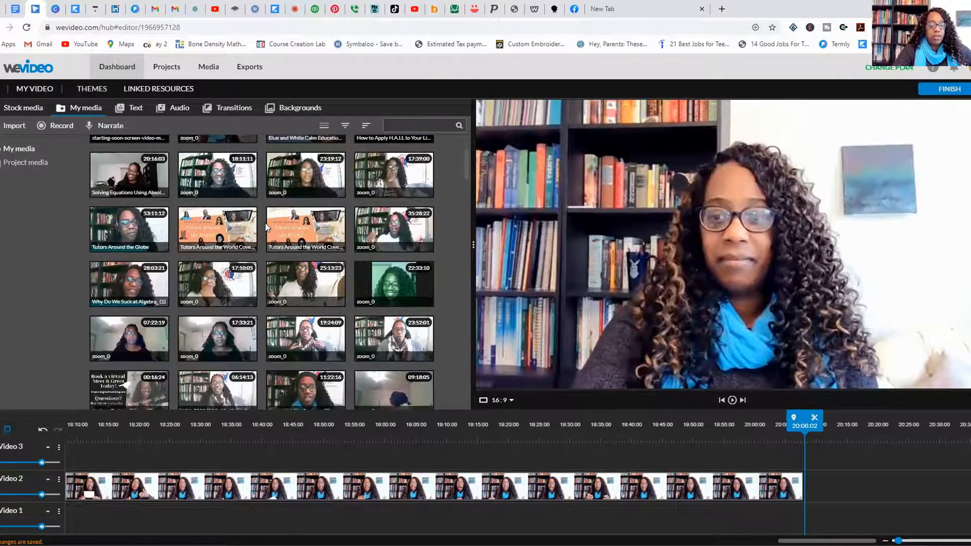
scroll(266, 225, down, 3)
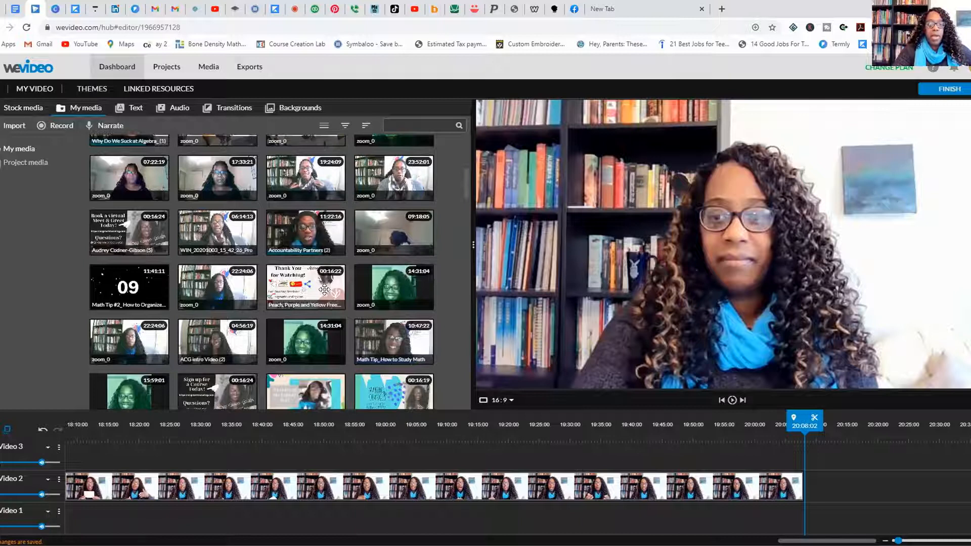
scroll(324, 289, up, 1)
drag(306, 290, 749, 457)
drag(849, 487, 831, 484)
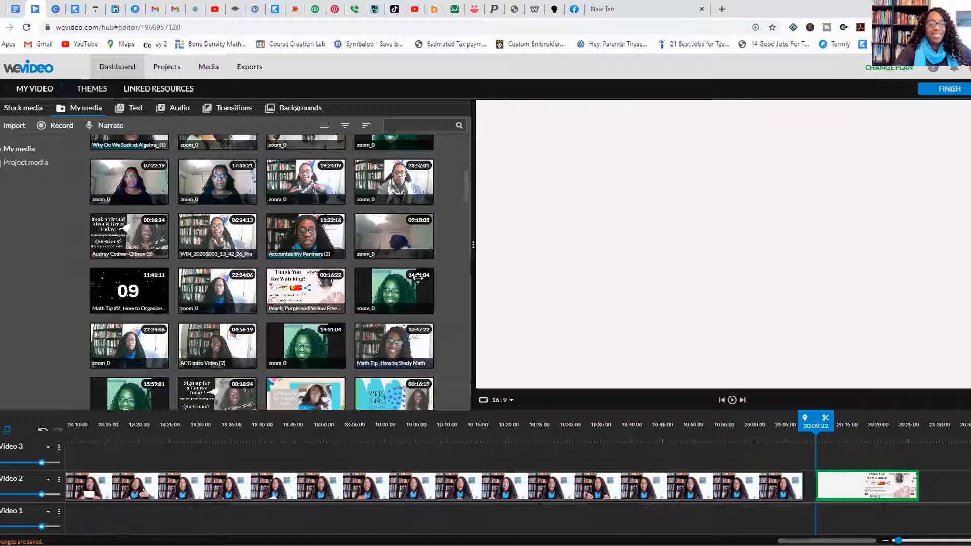
Step: Add a Wipe right transition at the end of the talk clip on Video 2
click(231, 113)
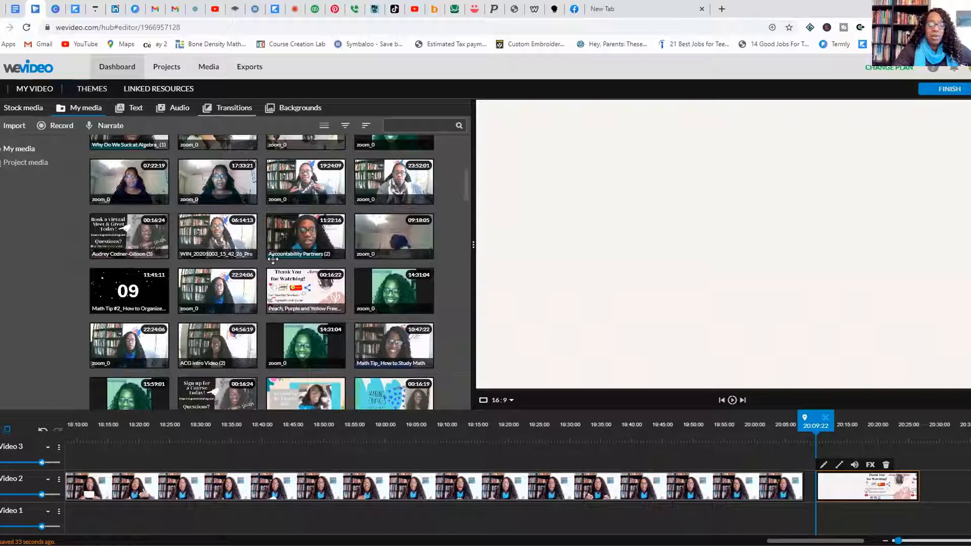
mouse_move(302, 325)
mouse_down()
mouse_move(719, 440)
mouse_move(805, 476)
mouse_up()
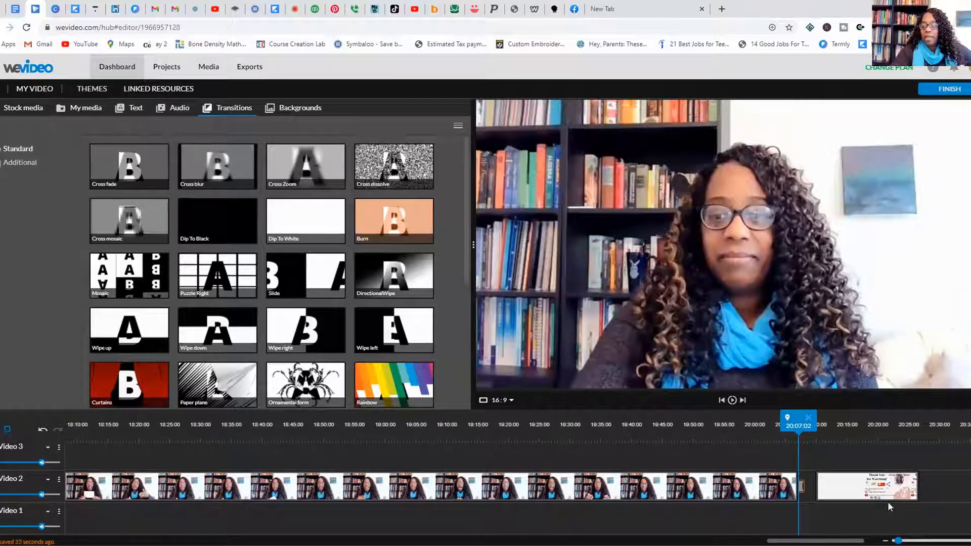
double_click(858, 486)
right_click(859, 485)
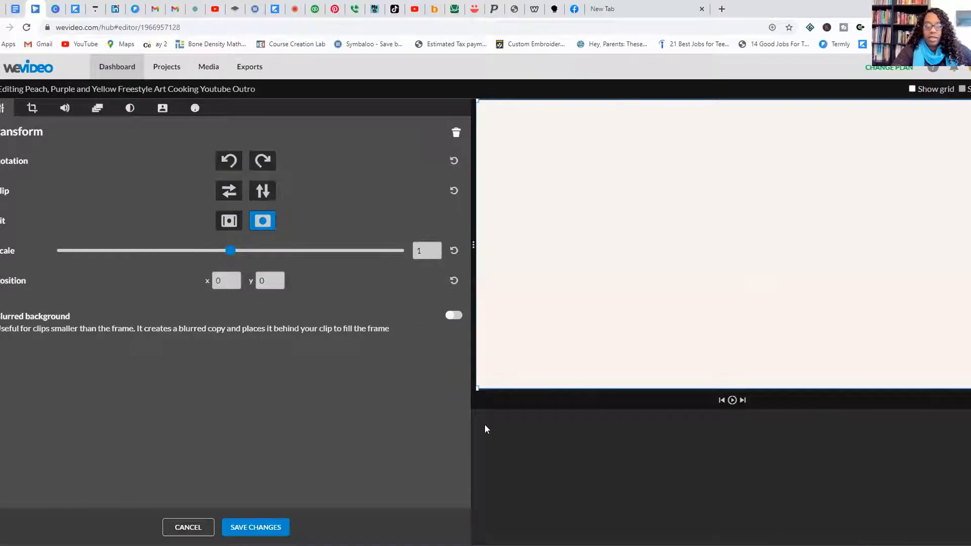
click(188, 529)
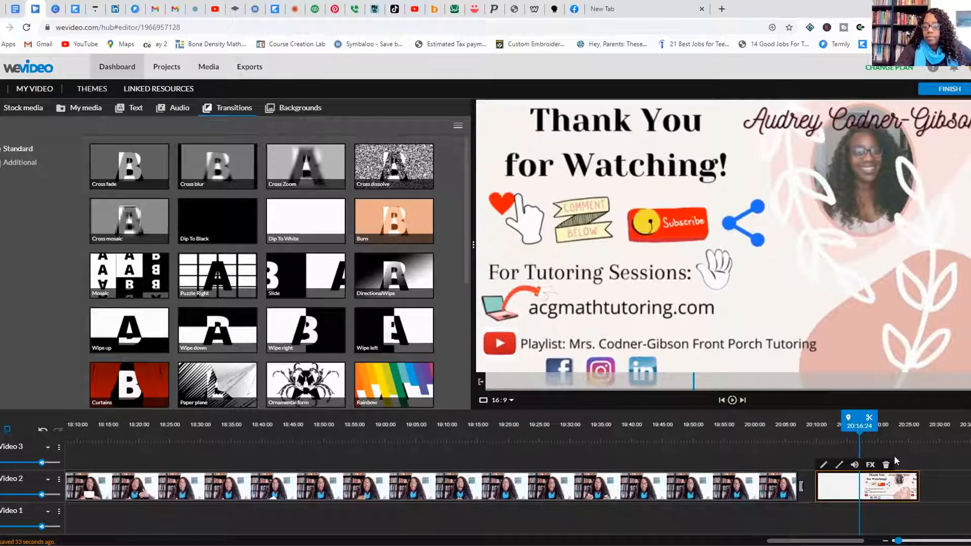
click(846, 484)
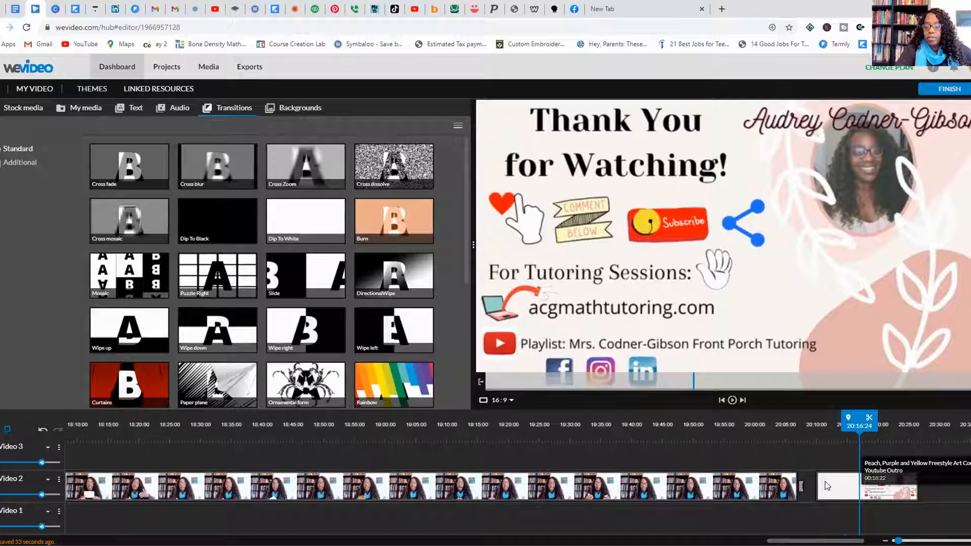
right_click(898, 491)
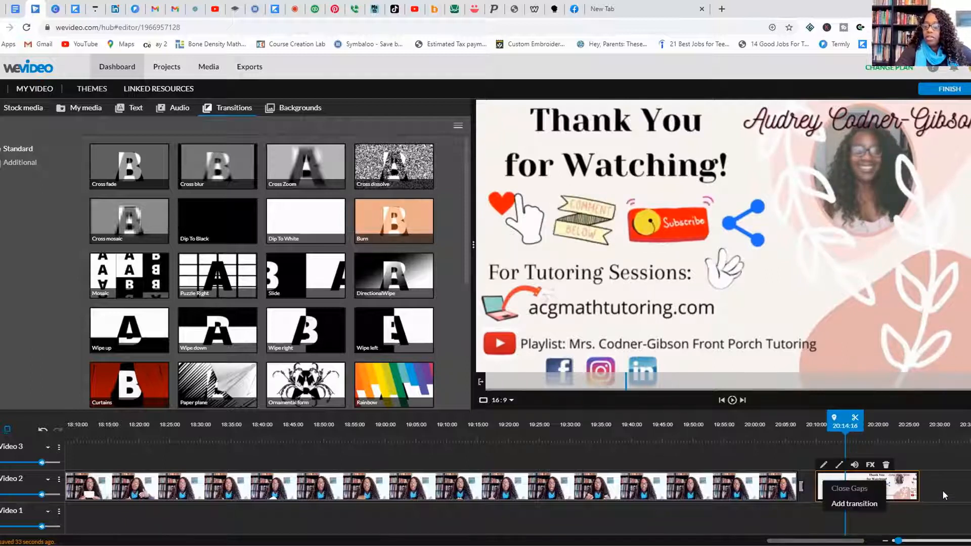
click(943, 487)
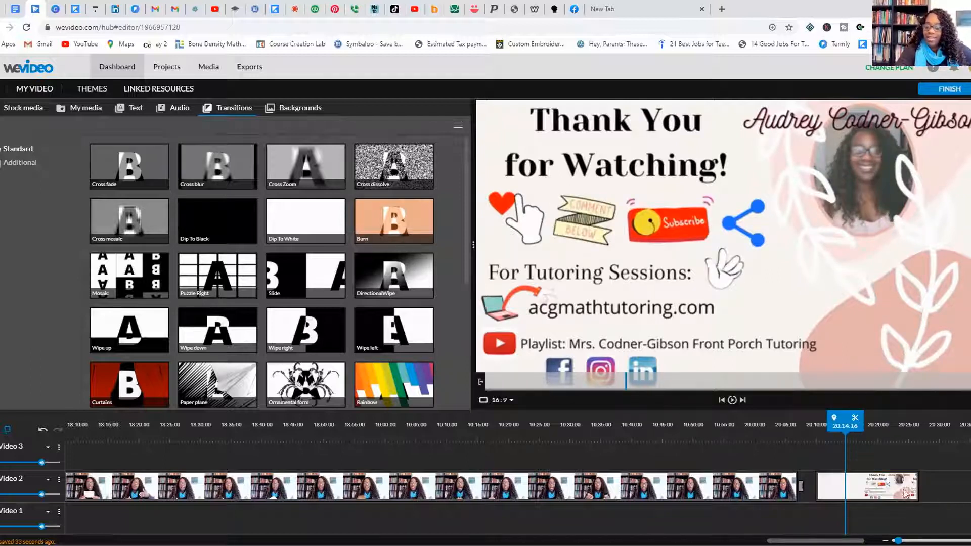
double_click(873, 495)
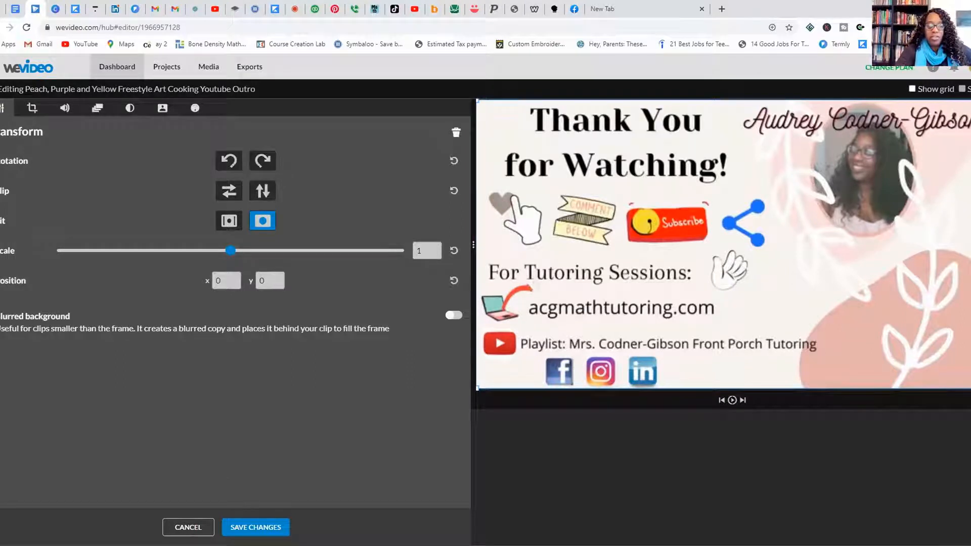
click(199, 530)
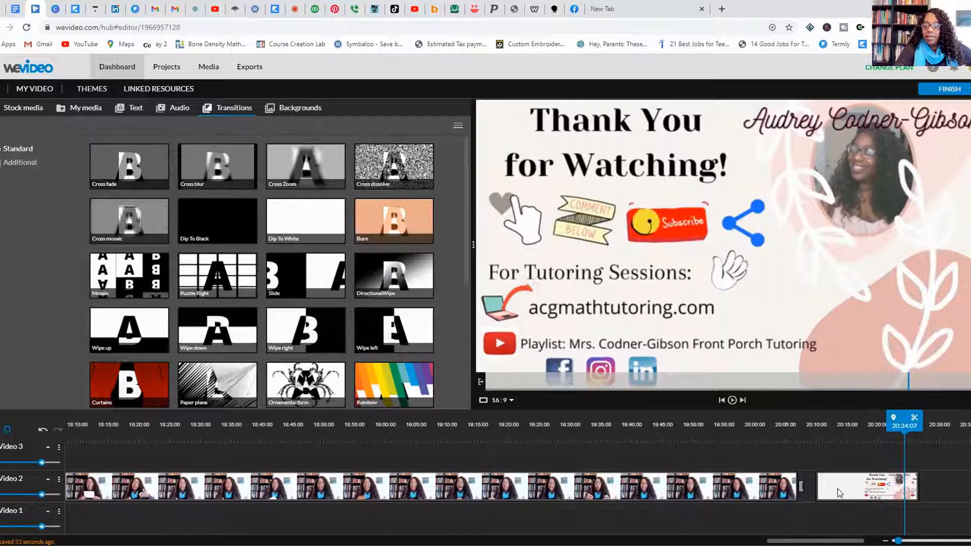
double_click(821, 489)
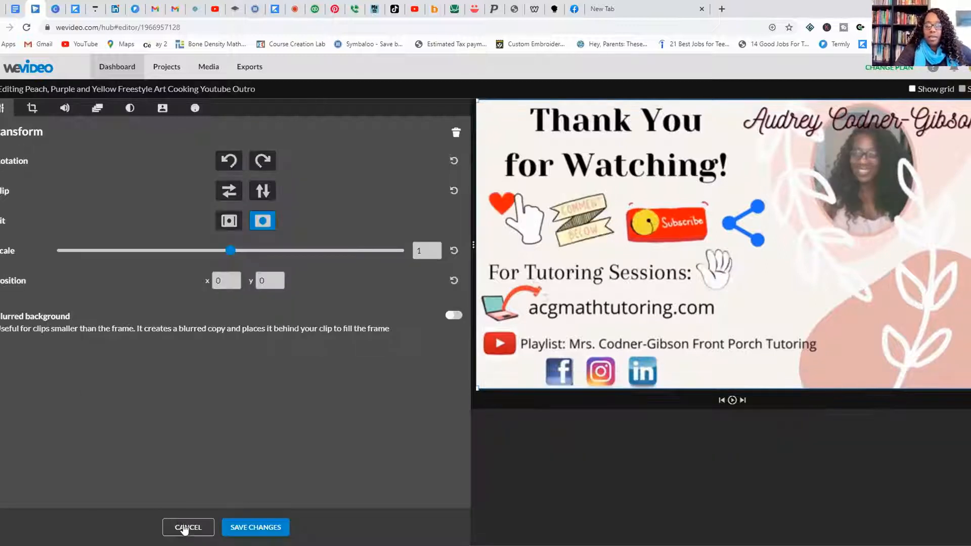
click(187, 527)
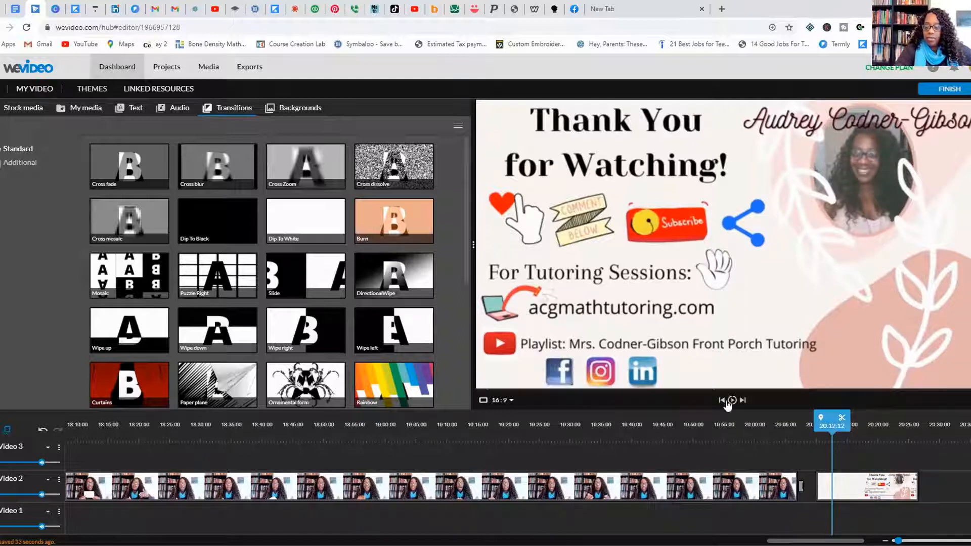
click(732, 424)
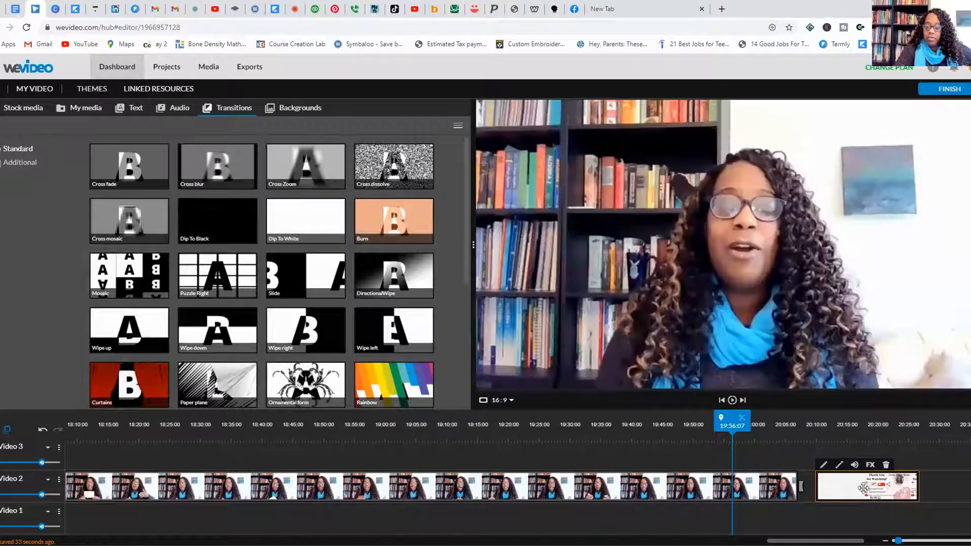
Step: Move the outro clip on Video 2 earlier so that it starts at 20:08:02, directly after the transition
drag(868, 489, 863, 486)
right_click(863, 487)
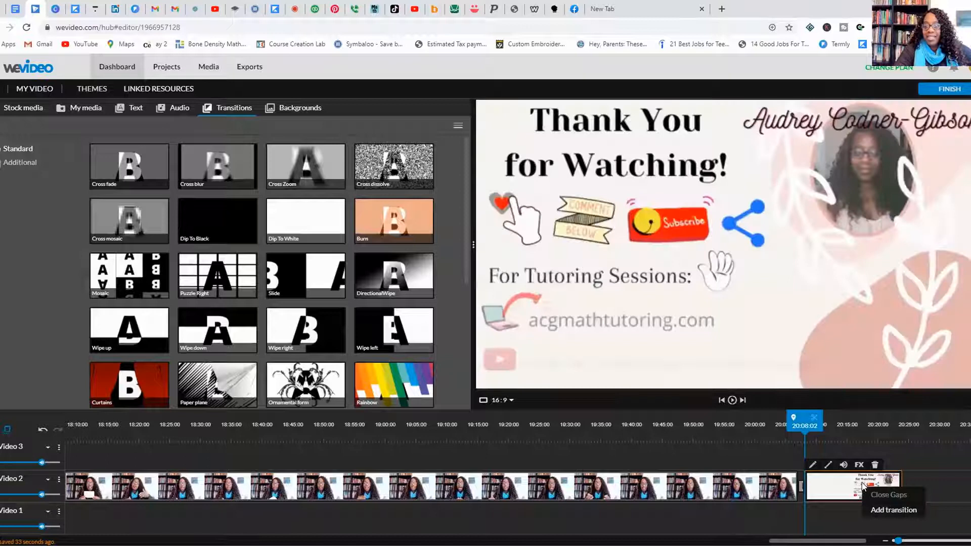
click(833, 516)
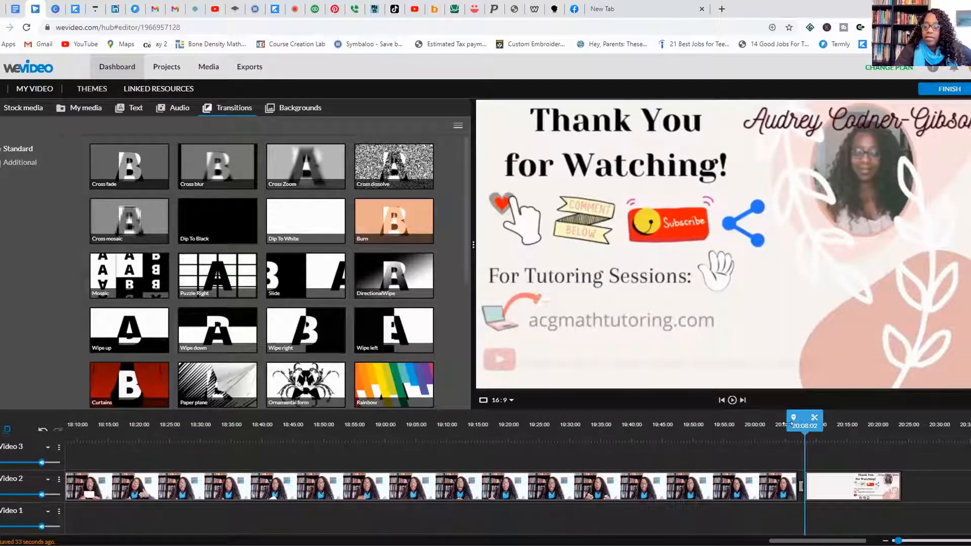
Step: Play the outro's opening and the last seconds of the talk to find where the talk should end
click(787, 421)
click(732, 400)
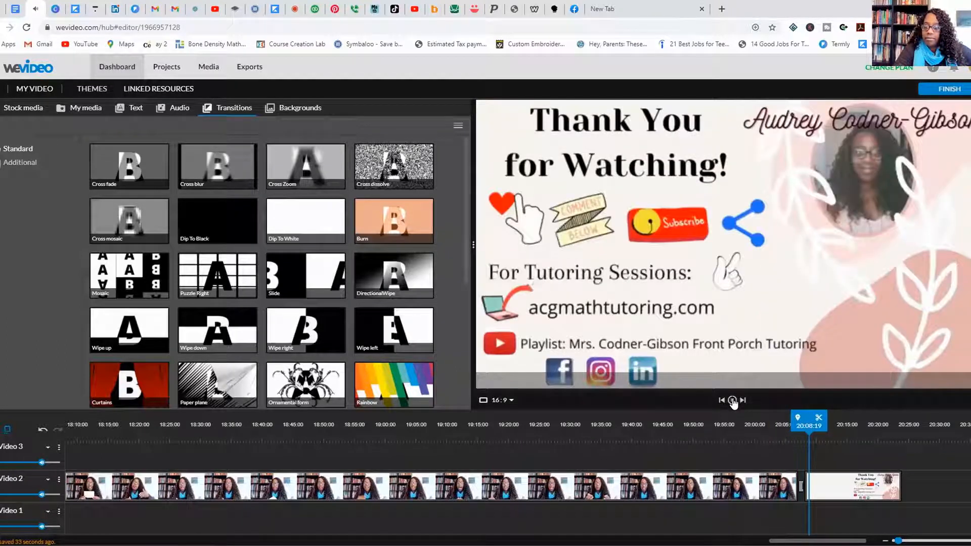
click(732, 401)
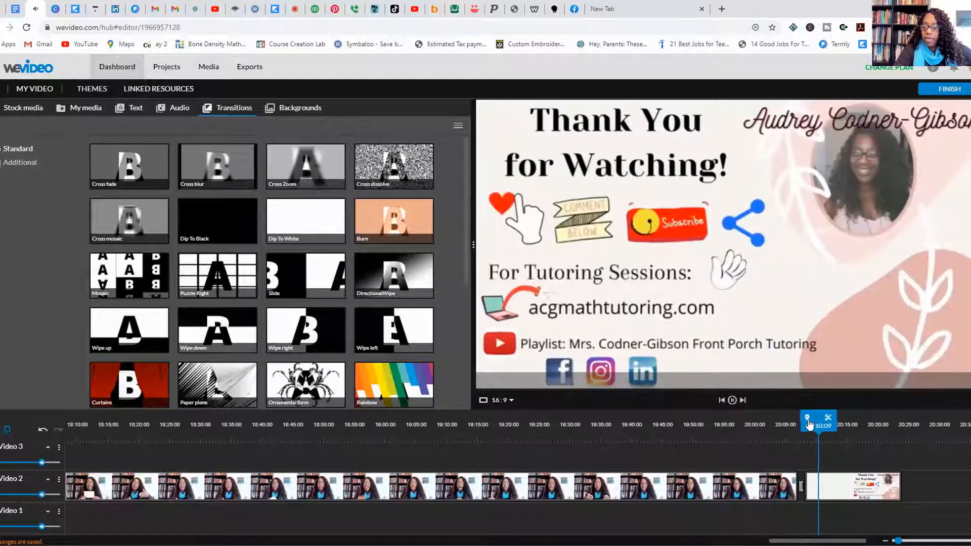
click(752, 422)
click(732, 400)
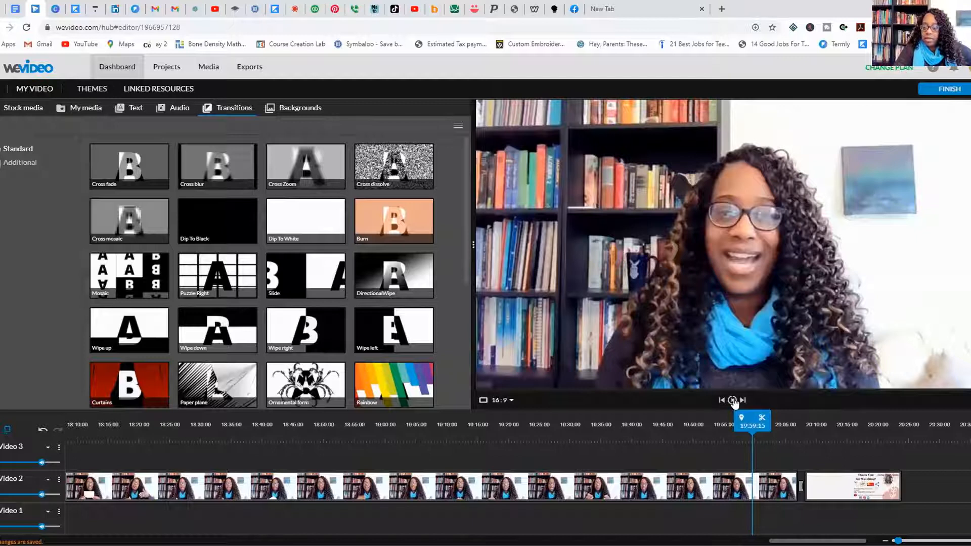
click(732, 400)
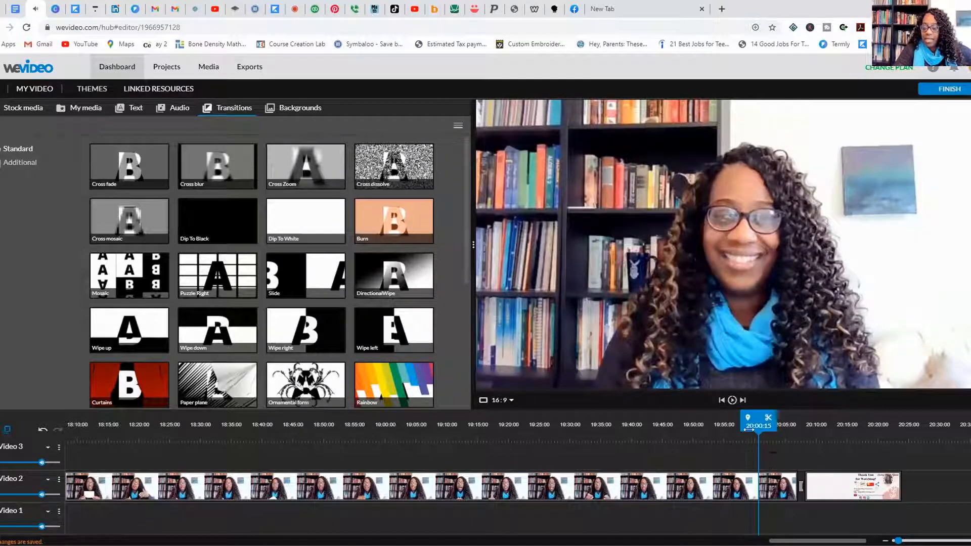
click(733, 400)
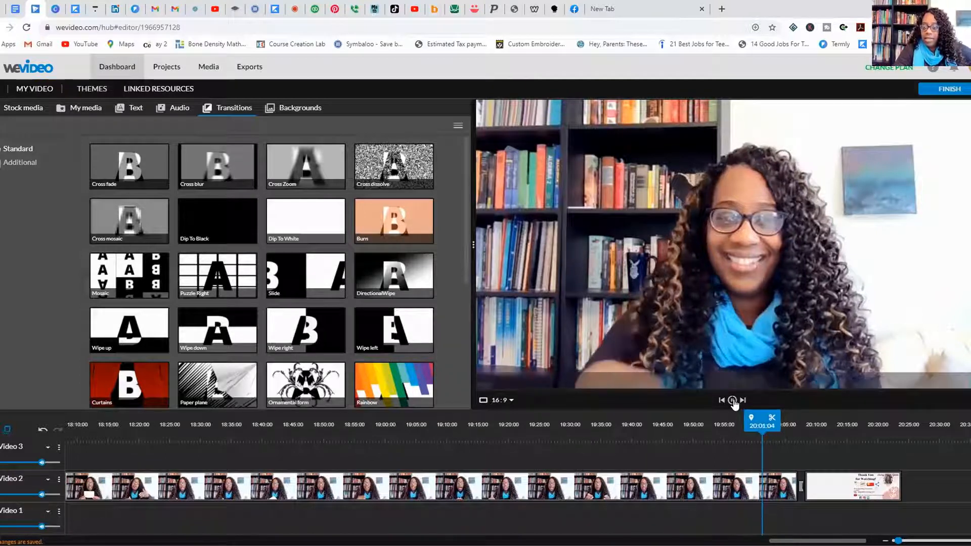
click(732, 401)
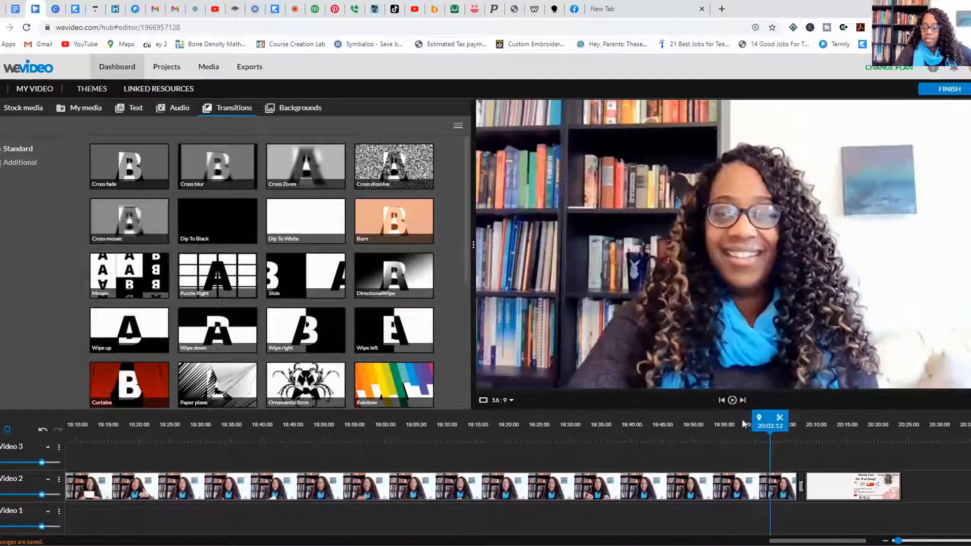
Step: Split the talk clip on Video 2 at 20:00:18, stepping back frame by frame to the cut point
right_click(772, 425)
click(811, 456)
drag(770, 422, 772, 422)
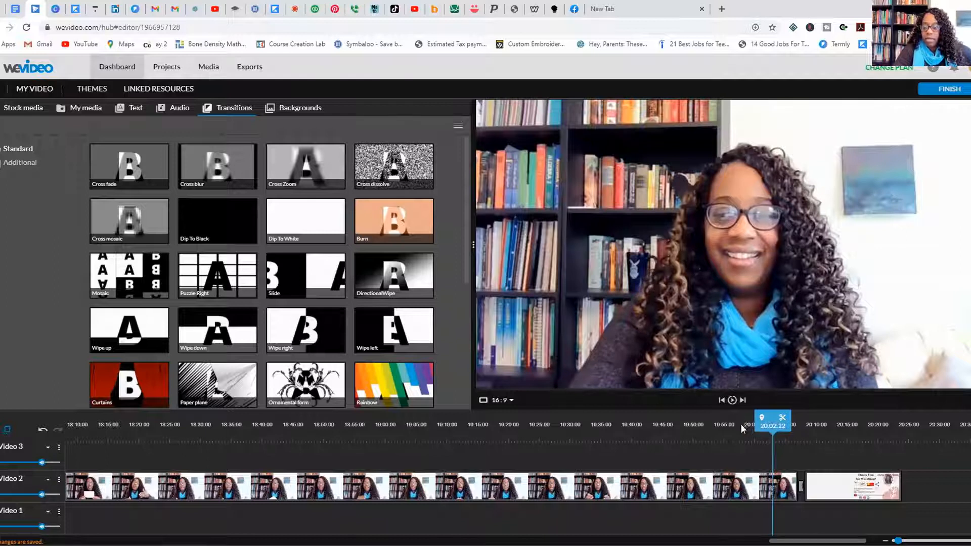
right_click(741, 446)
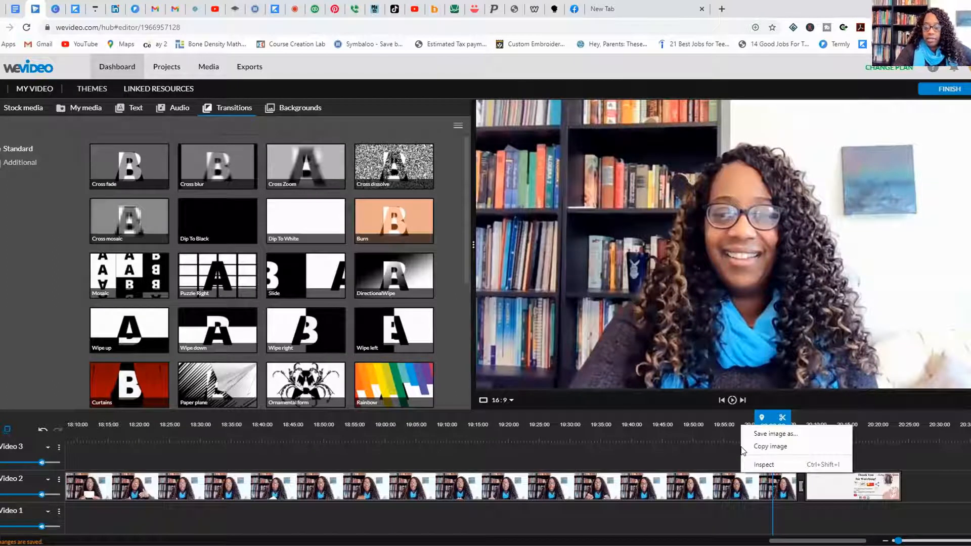
click(742, 447)
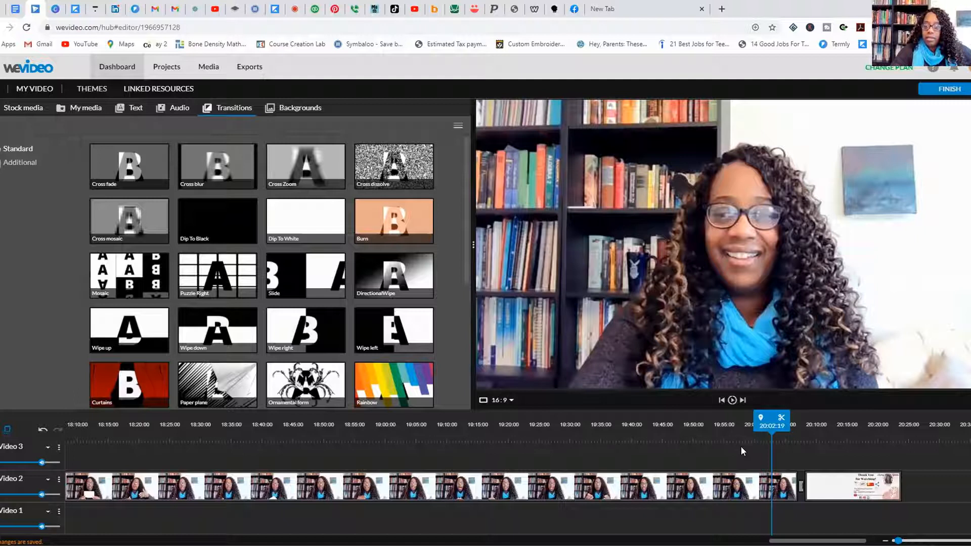
key(Left)
key(Left)
key(Left)
key(Left)
key(Left)
key(Left)
key(Left)
key(Left)
key(Left)
key(Left)
key(Left)
key(Left)
key(Left)
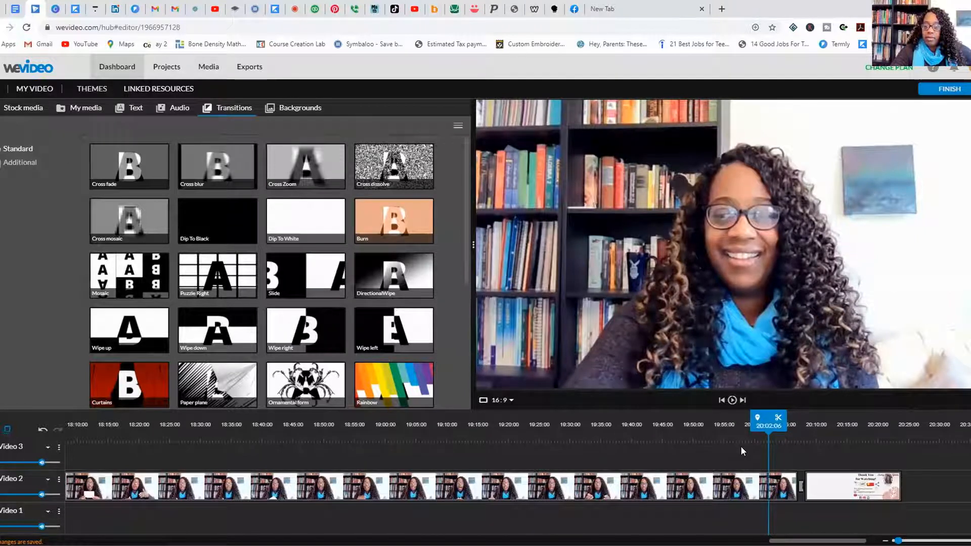
key(Left)
key(Left)
key(Left)
key(Left)
key(Left)
key(Left)
key(Left)
key(Left)
key(Left)
key(Left)
key(Left)
key(Left)
key(Left)
key(Left)
key(Left)
key(Left)
key(Left)
key(Left)
key(Left)
key(Left)
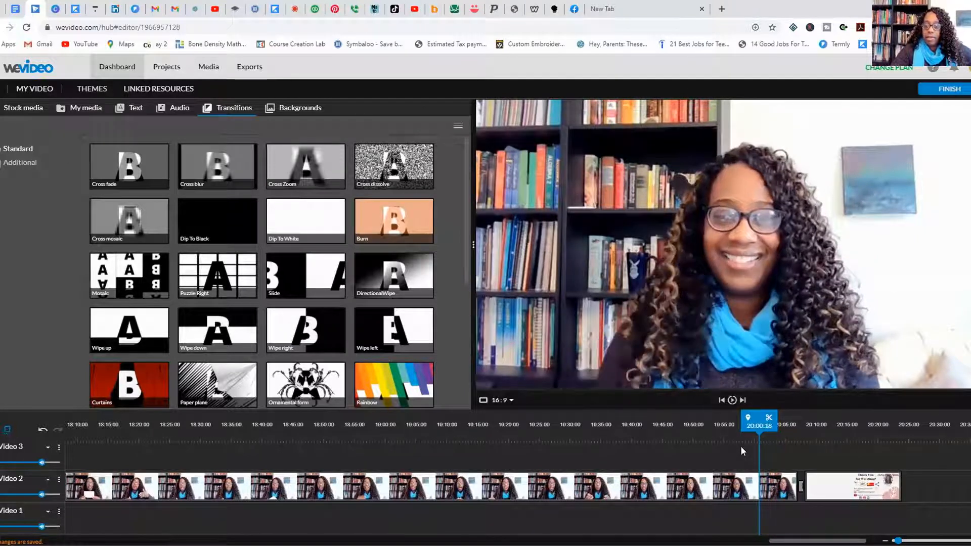
click(768, 419)
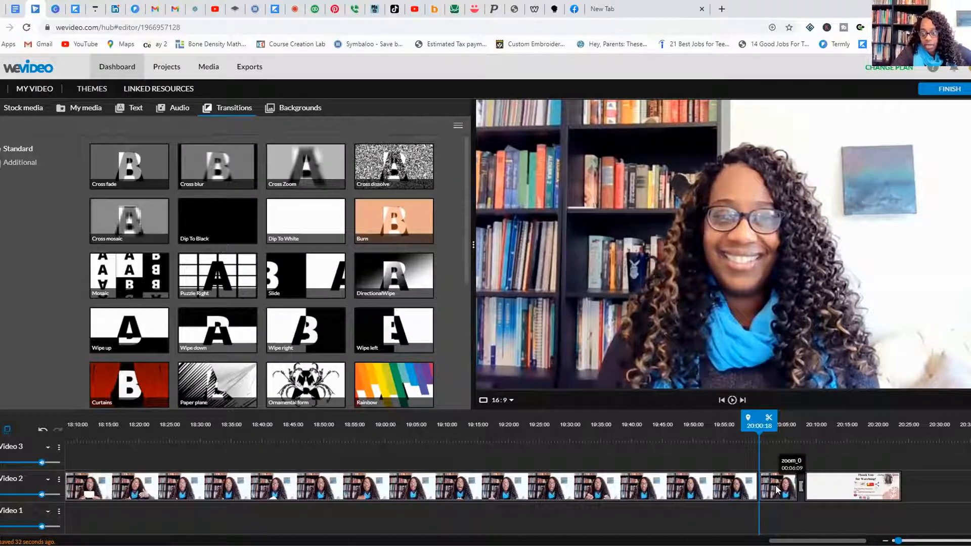
Step: Delete the short talk segment after the cut at 20:00:18 on Video 2
click(776, 484)
double_click(775, 485)
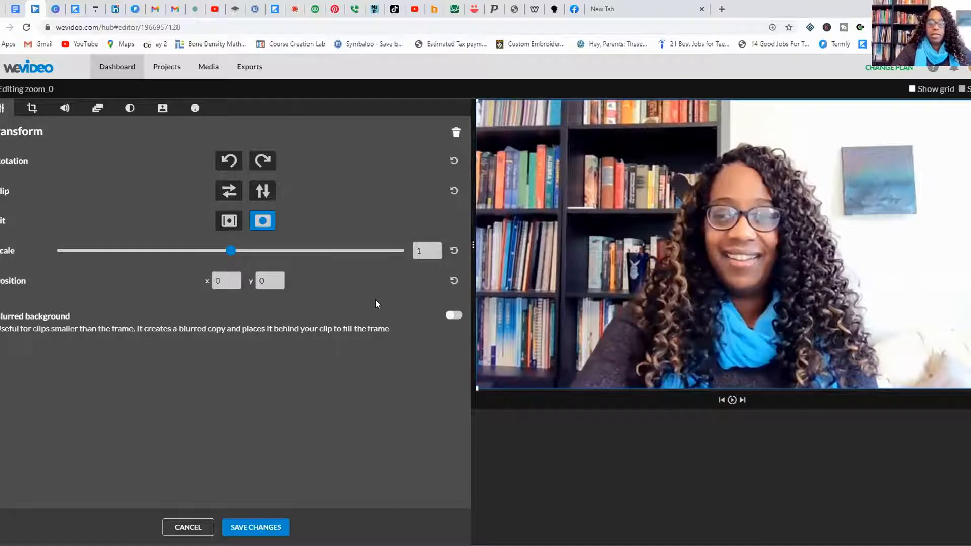
click(188, 529)
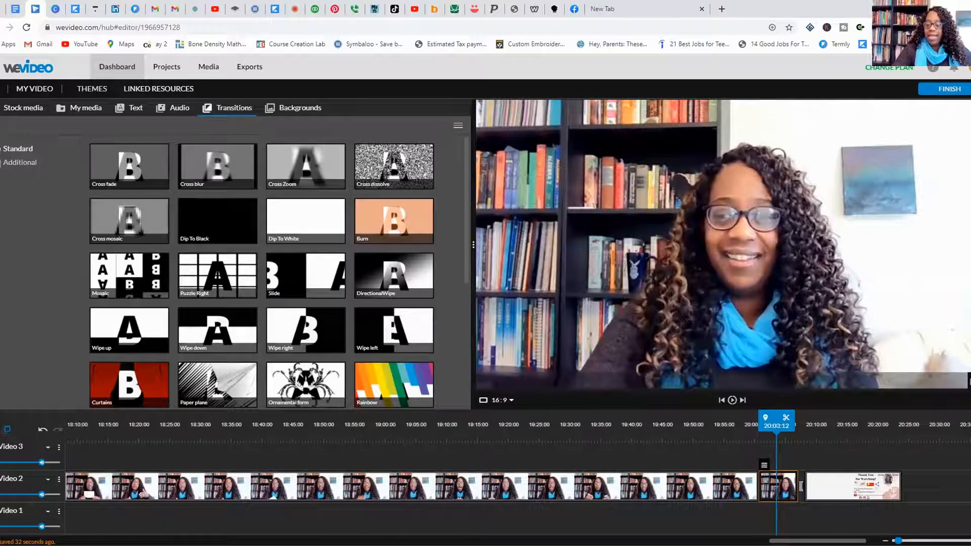
key(Delete)
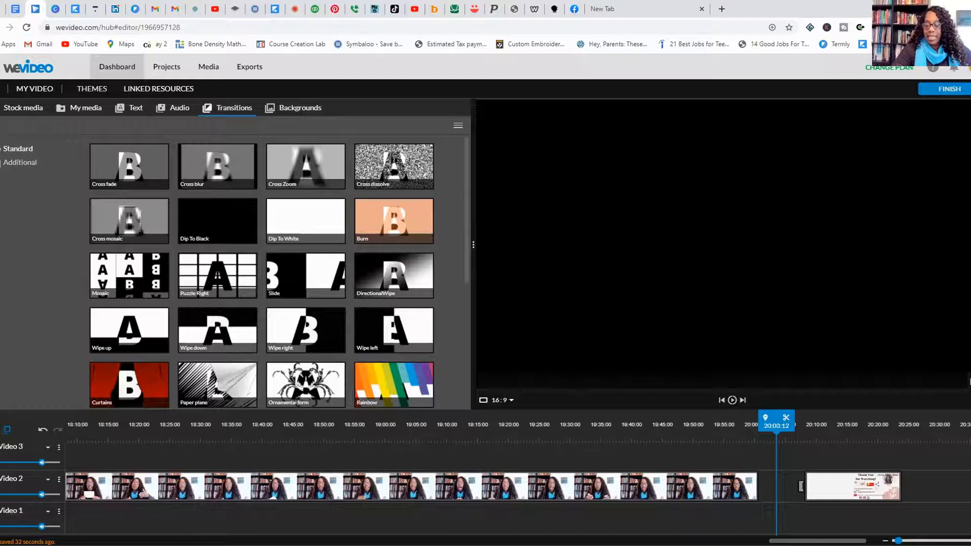
Step: Remove the transition in front of the outro clip and add a Wipe right transition to the end of the talk clip on Video 2
click(800, 487)
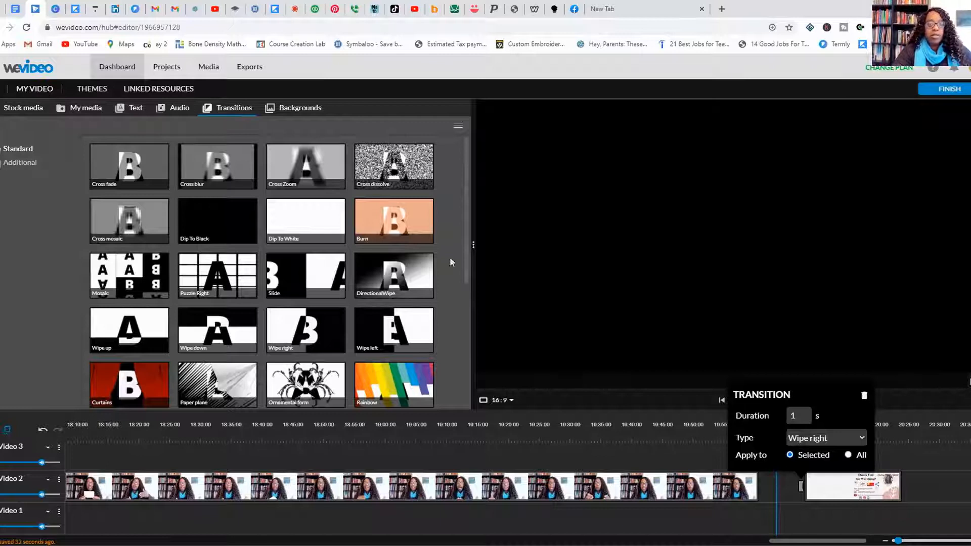
click(298, 175)
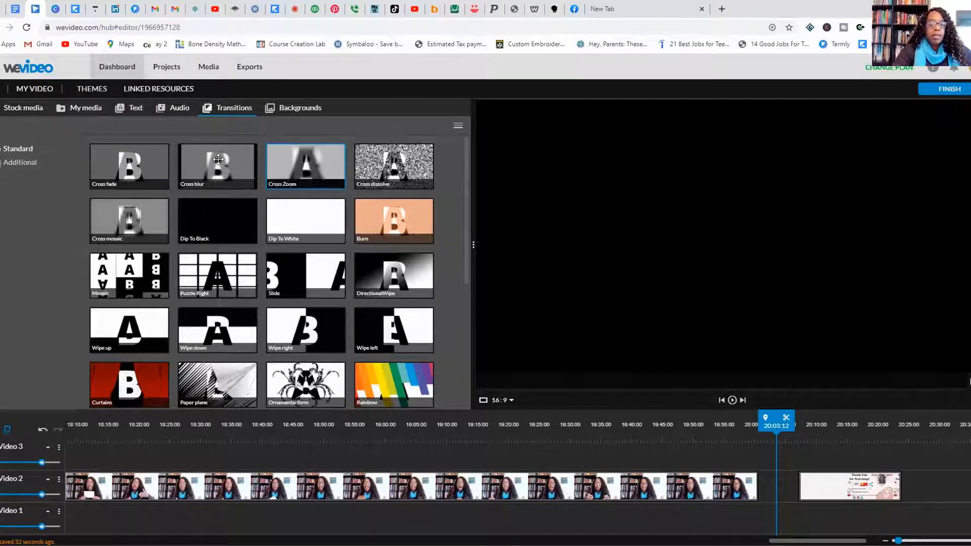
click(303, 327)
drag(311, 326, 722, 487)
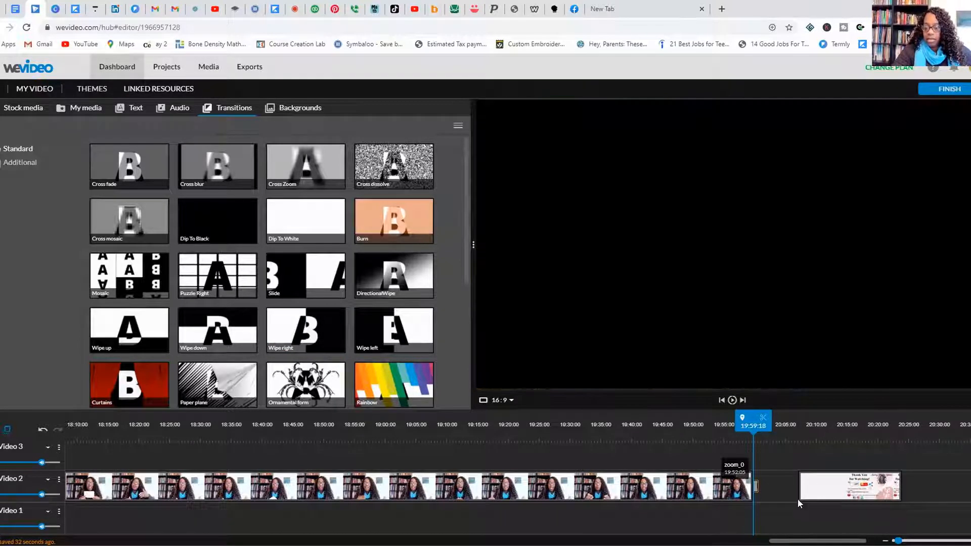
Step: Set the duration of the Wipe right transition at the end of the talk clip to 1.5 s
click(755, 487)
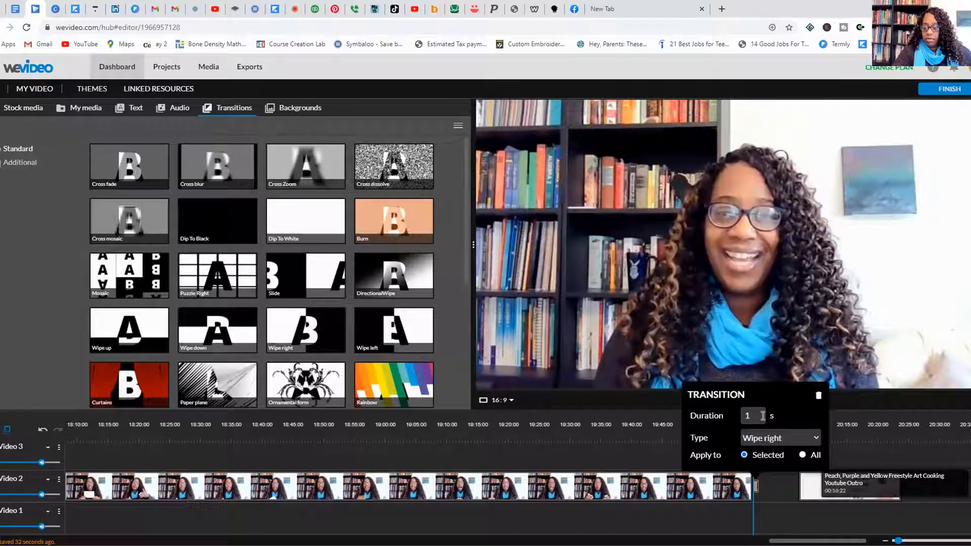
click(763, 417)
text(.5)
key(Return)
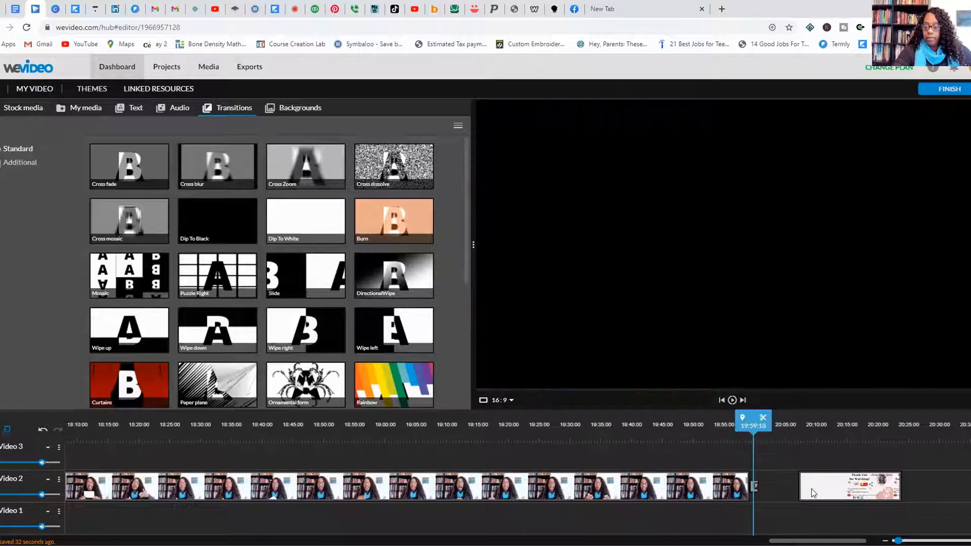
Step: Move the outro clip on Video 2 earlier to close the gap, so that it starts right after the talk's closing transition
click(797, 490)
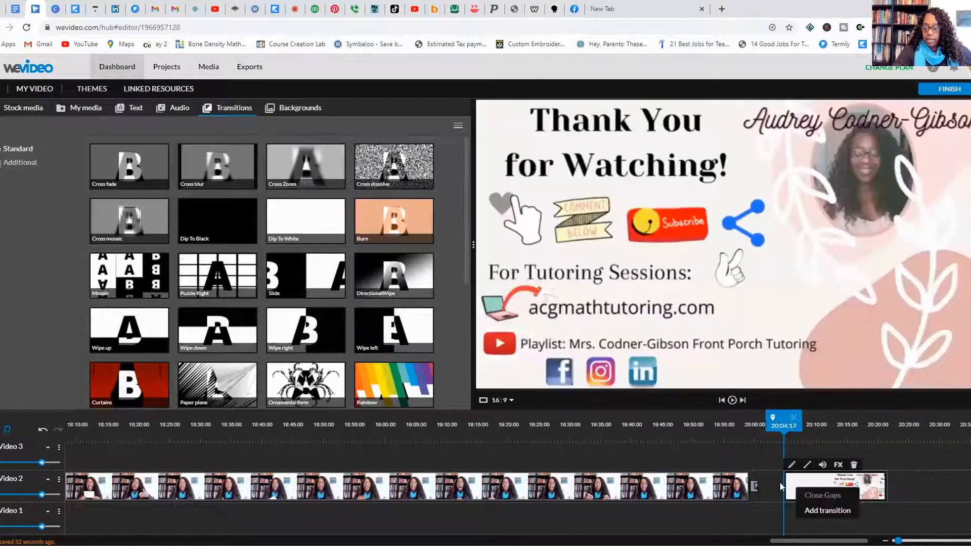
right_click(782, 485)
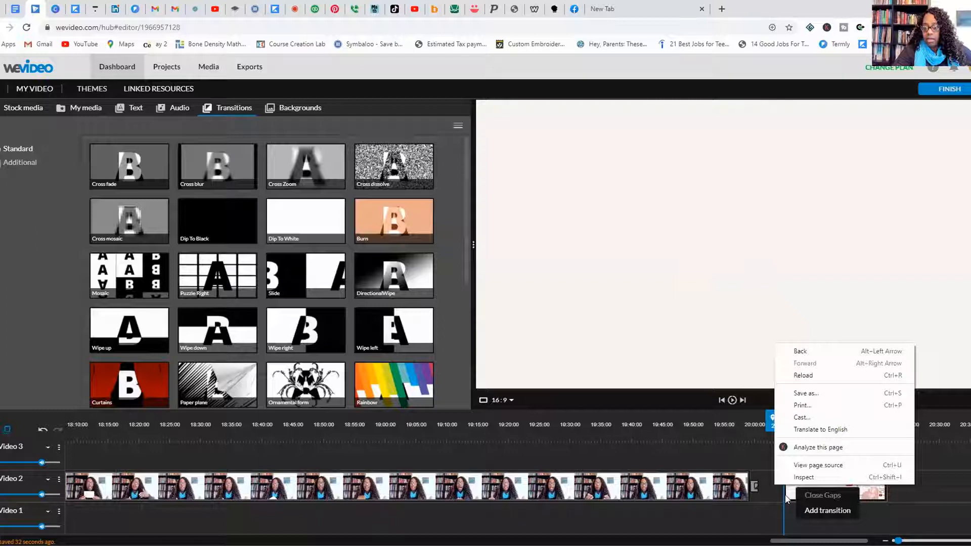
click(786, 431)
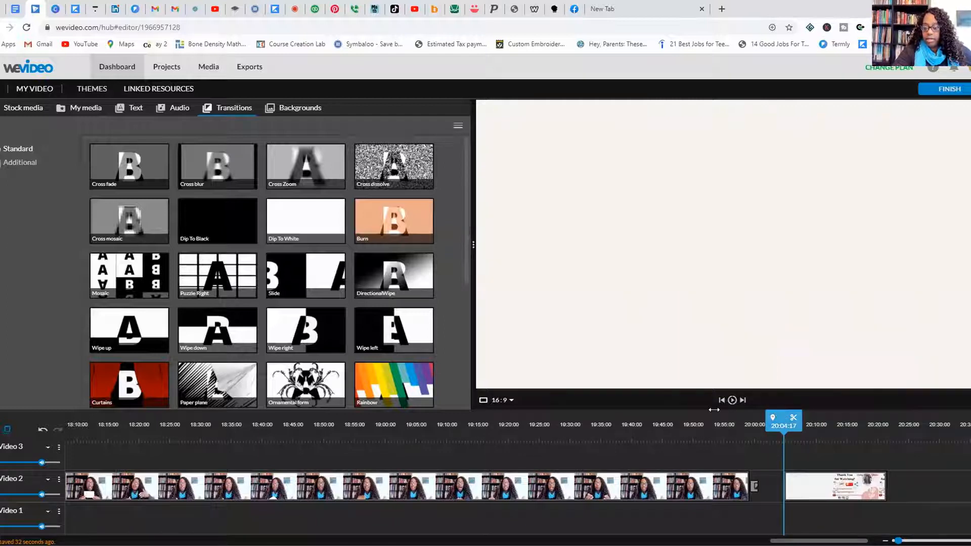
drag(779, 417, 755, 420)
drag(784, 477, 762, 466)
Step: Play the join from 19:56:11 through the closing transition into the first seconds of the outro
drag(759, 428, 731, 409)
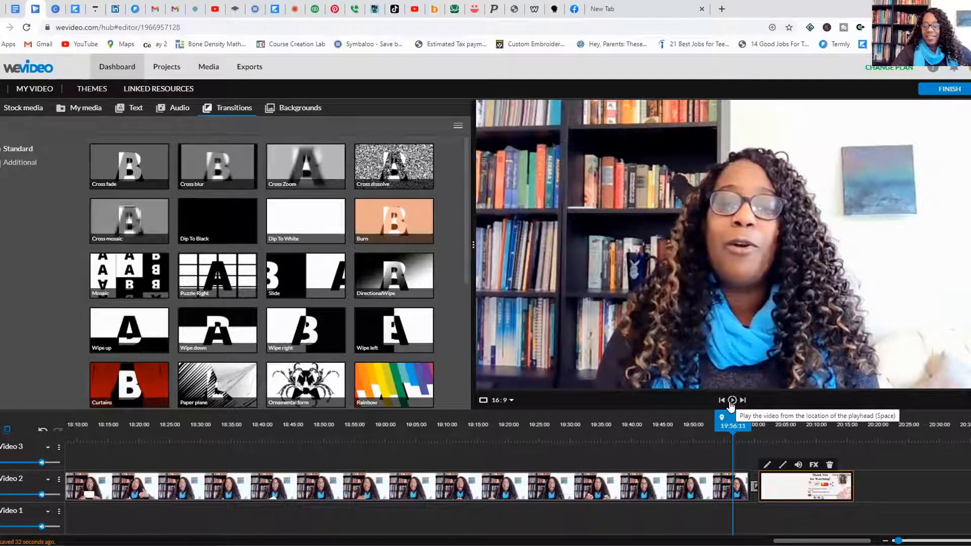
click(732, 400)
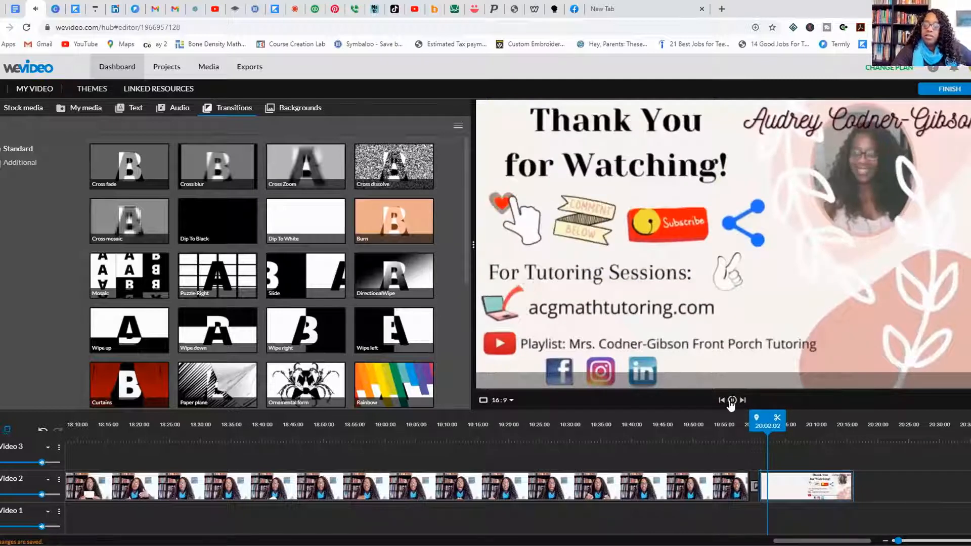
click(732, 400)
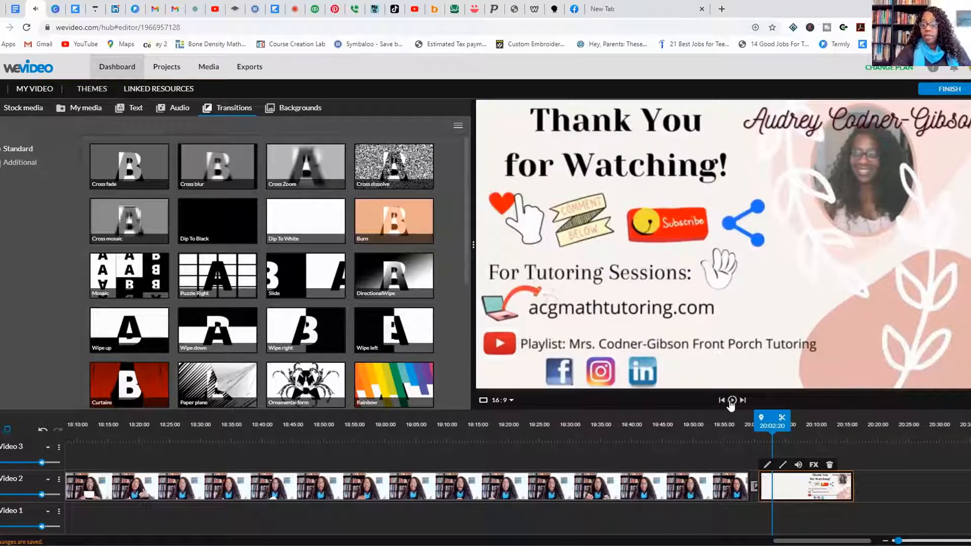